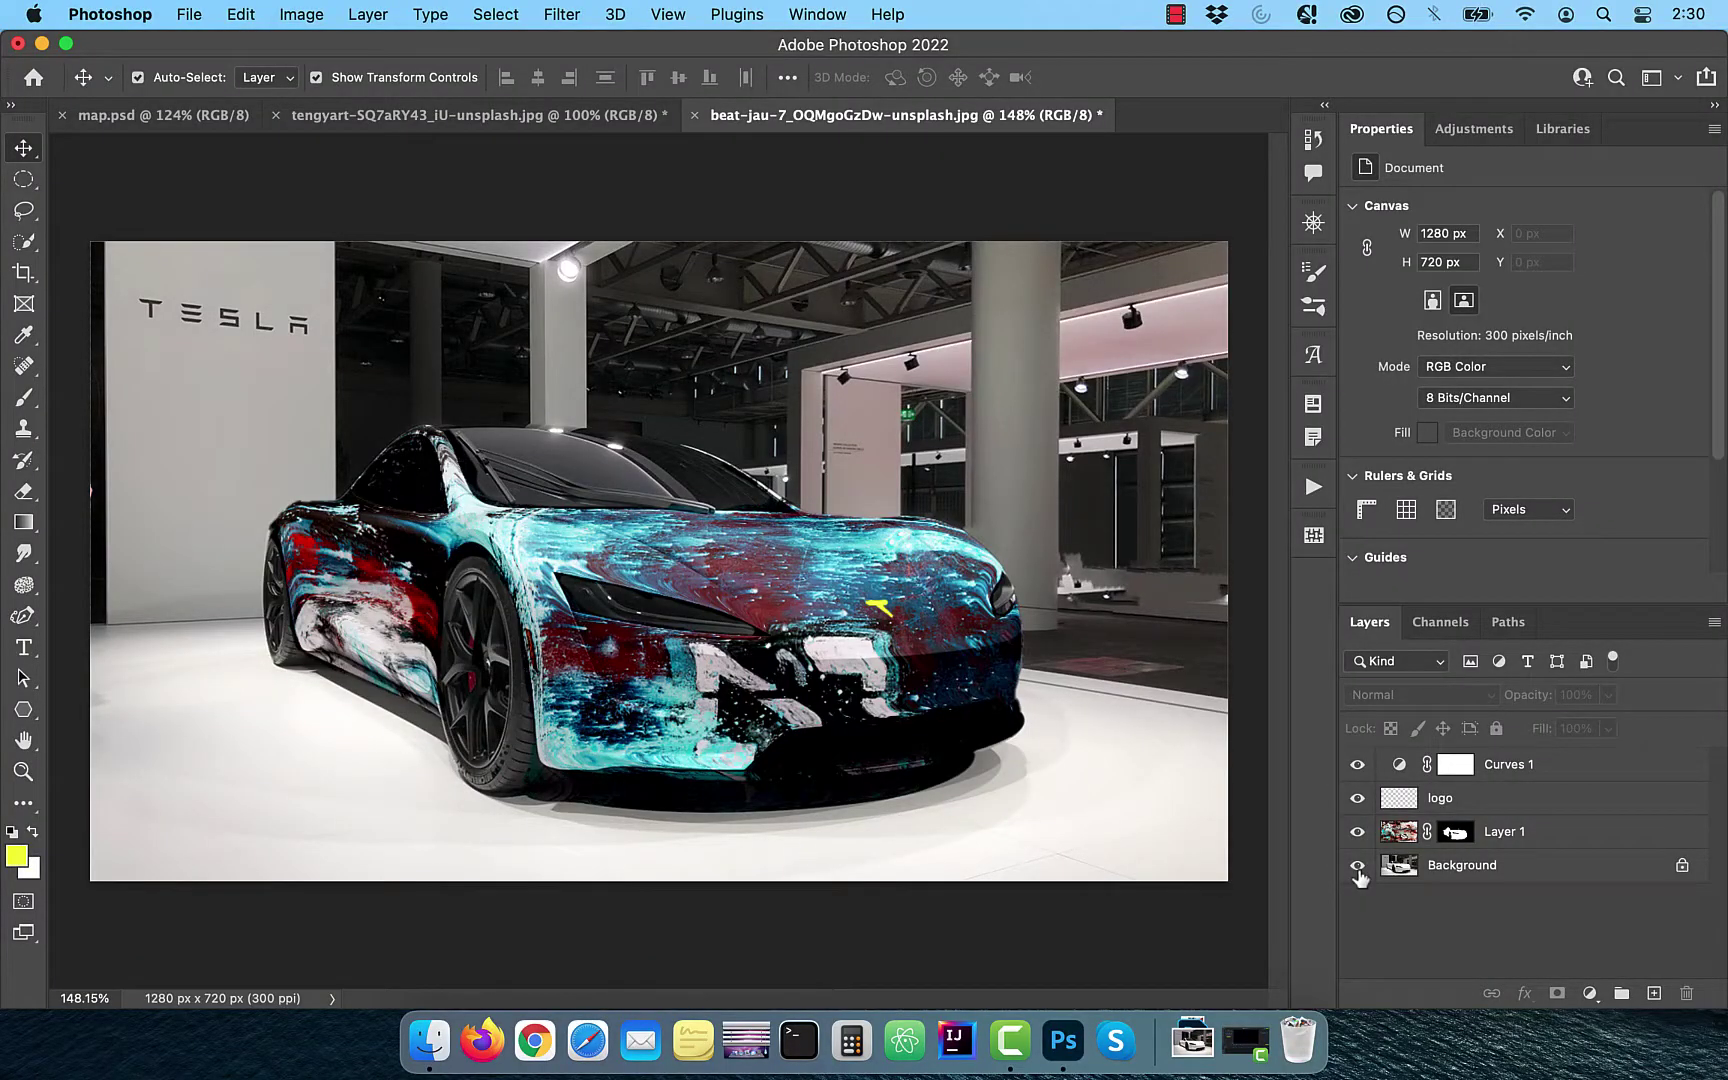
- Toggle the wrap layers' visibility to compare the plain car with the finished result
alt+click(1357, 867)
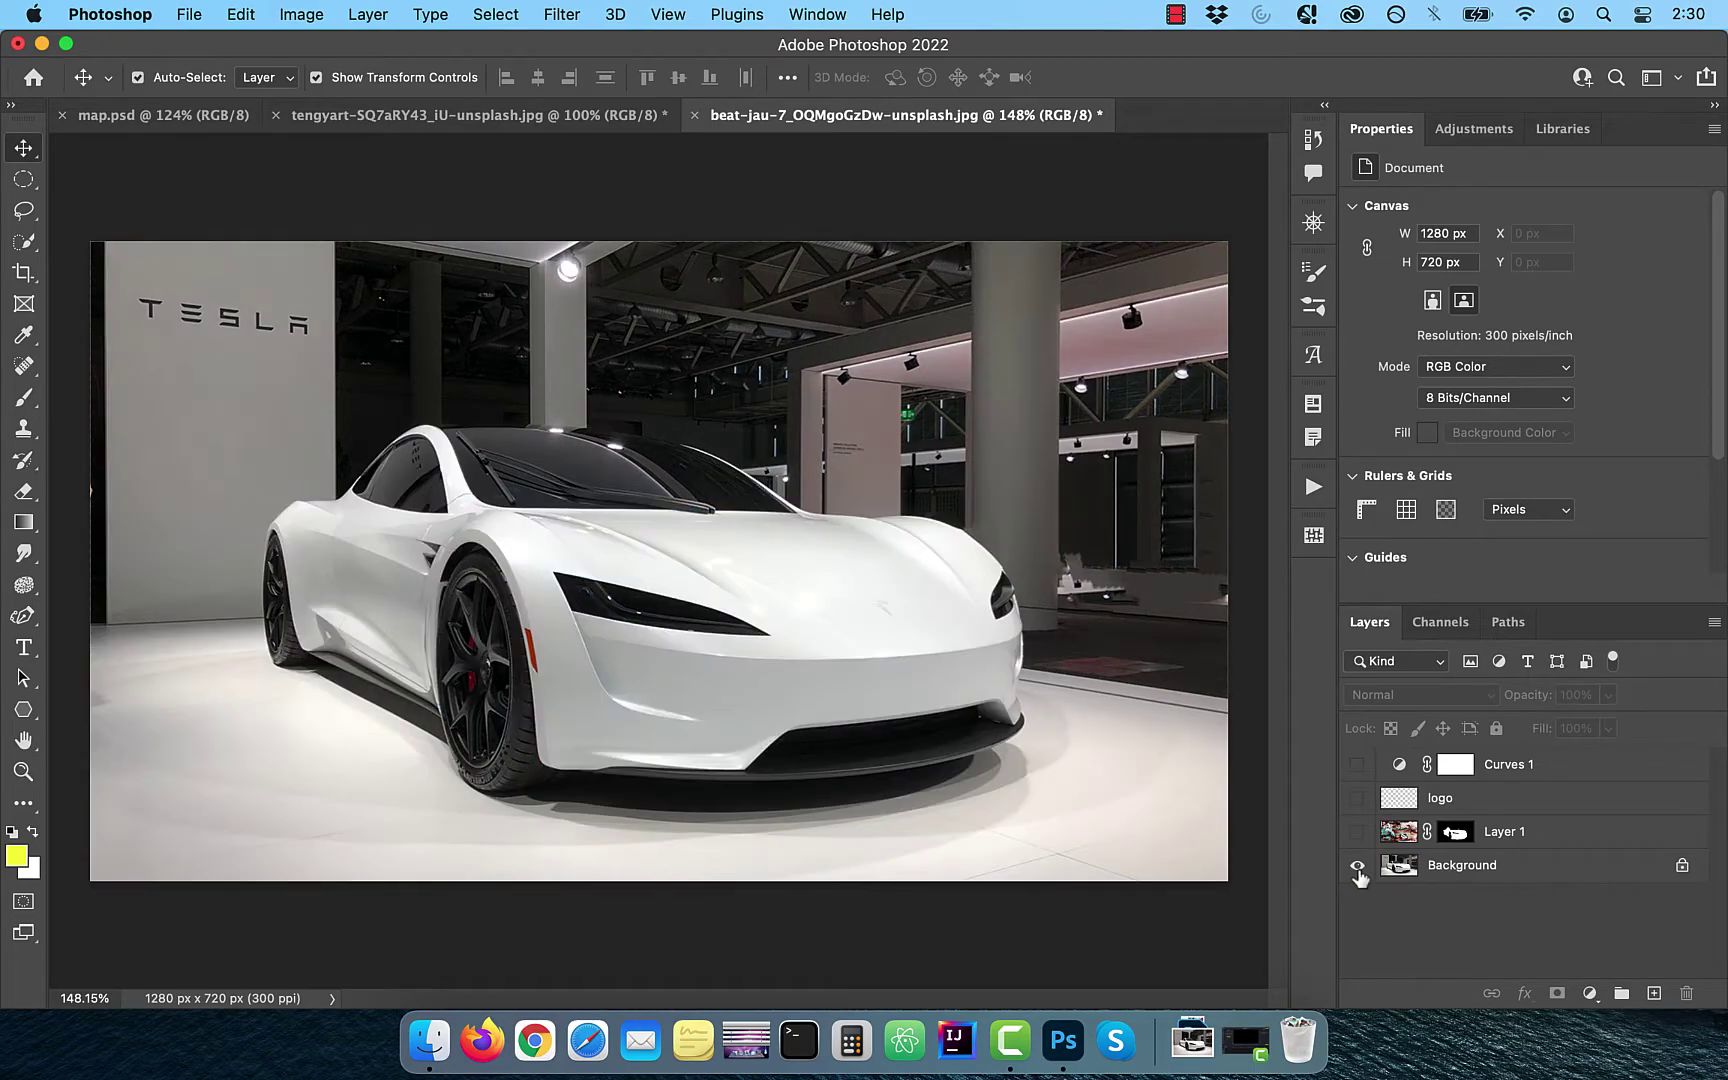
alt+click(1357, 867)
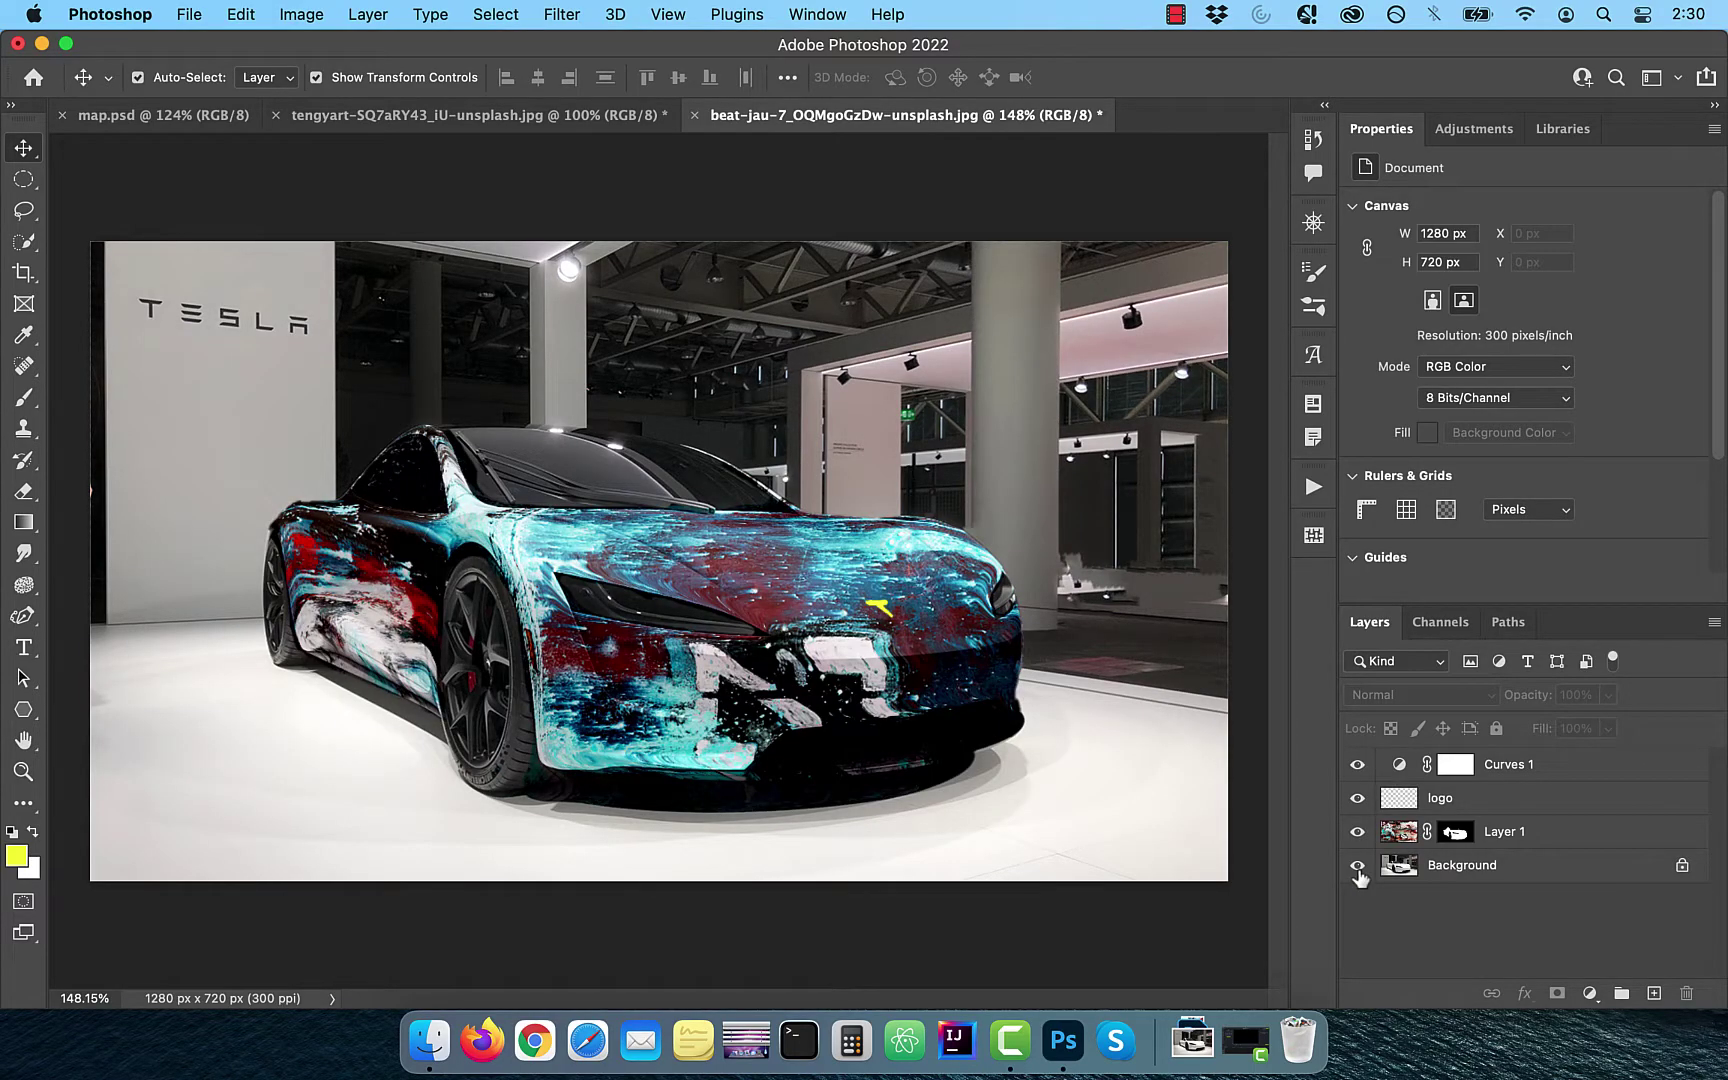
alt+click(1357, 867)
alt+click(1357, 867)
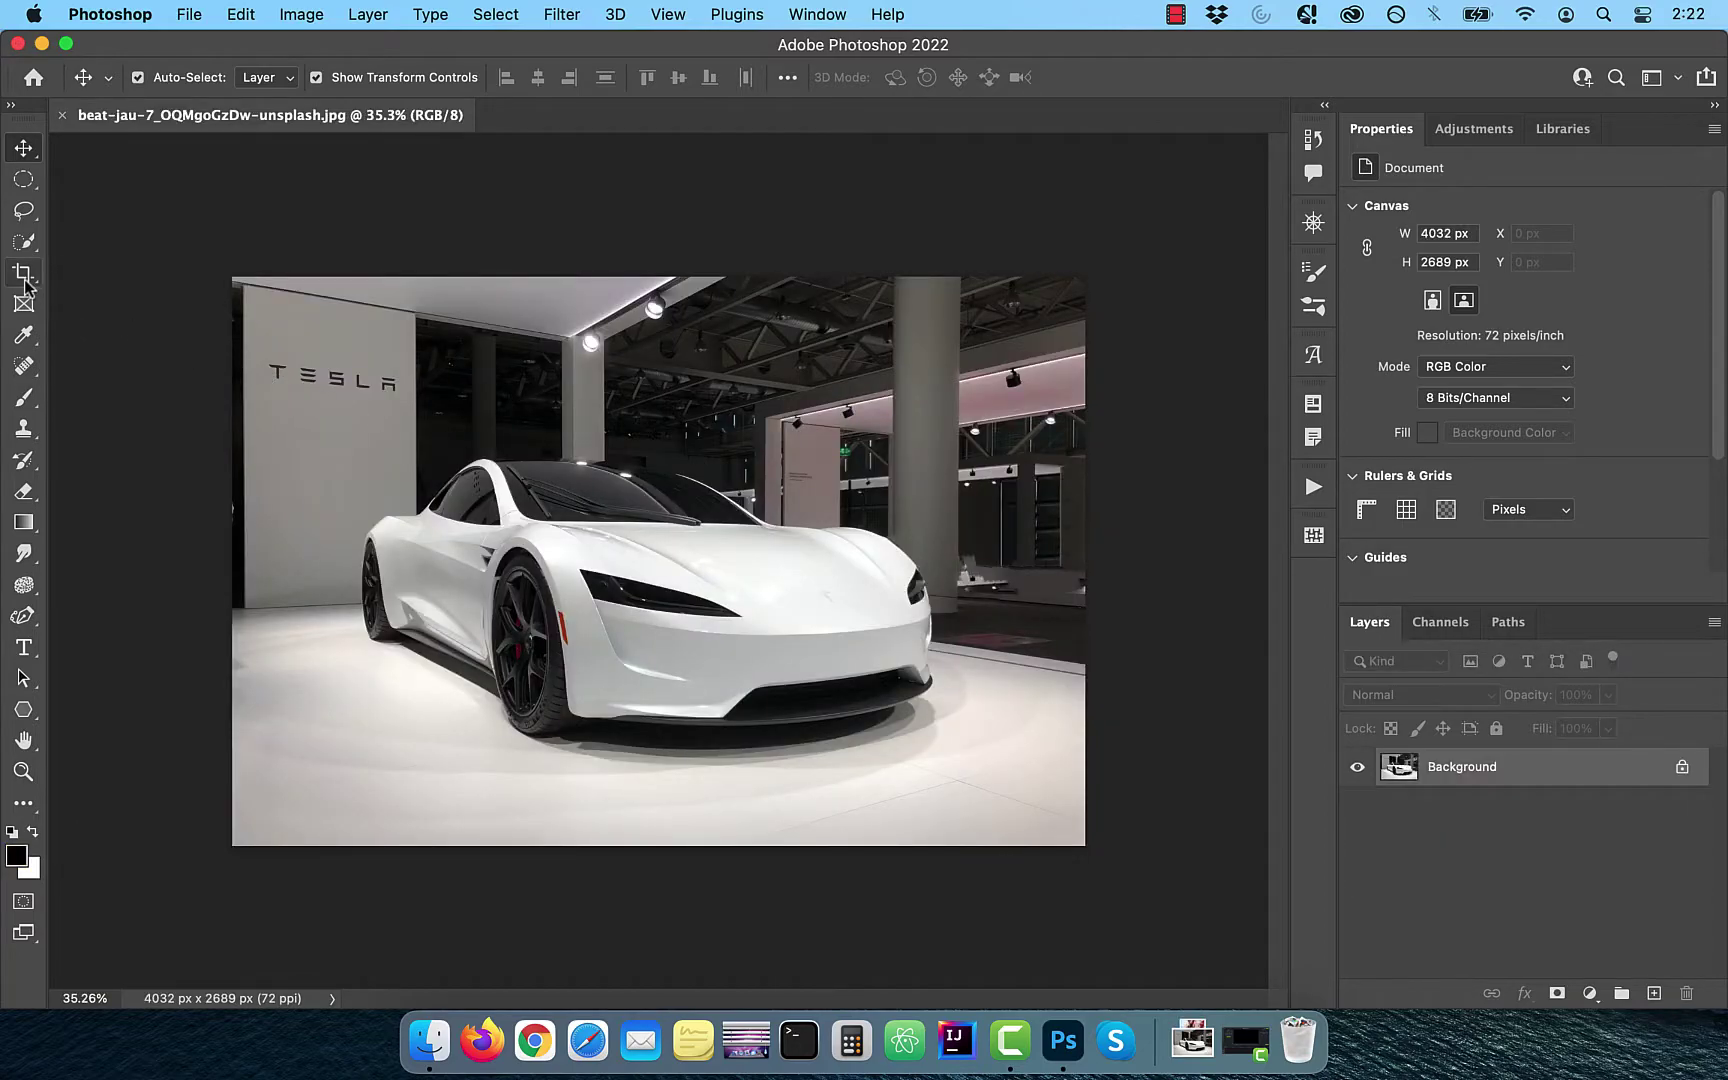
- Crop the car photo to a 16:9 ratio
click(24, 276)
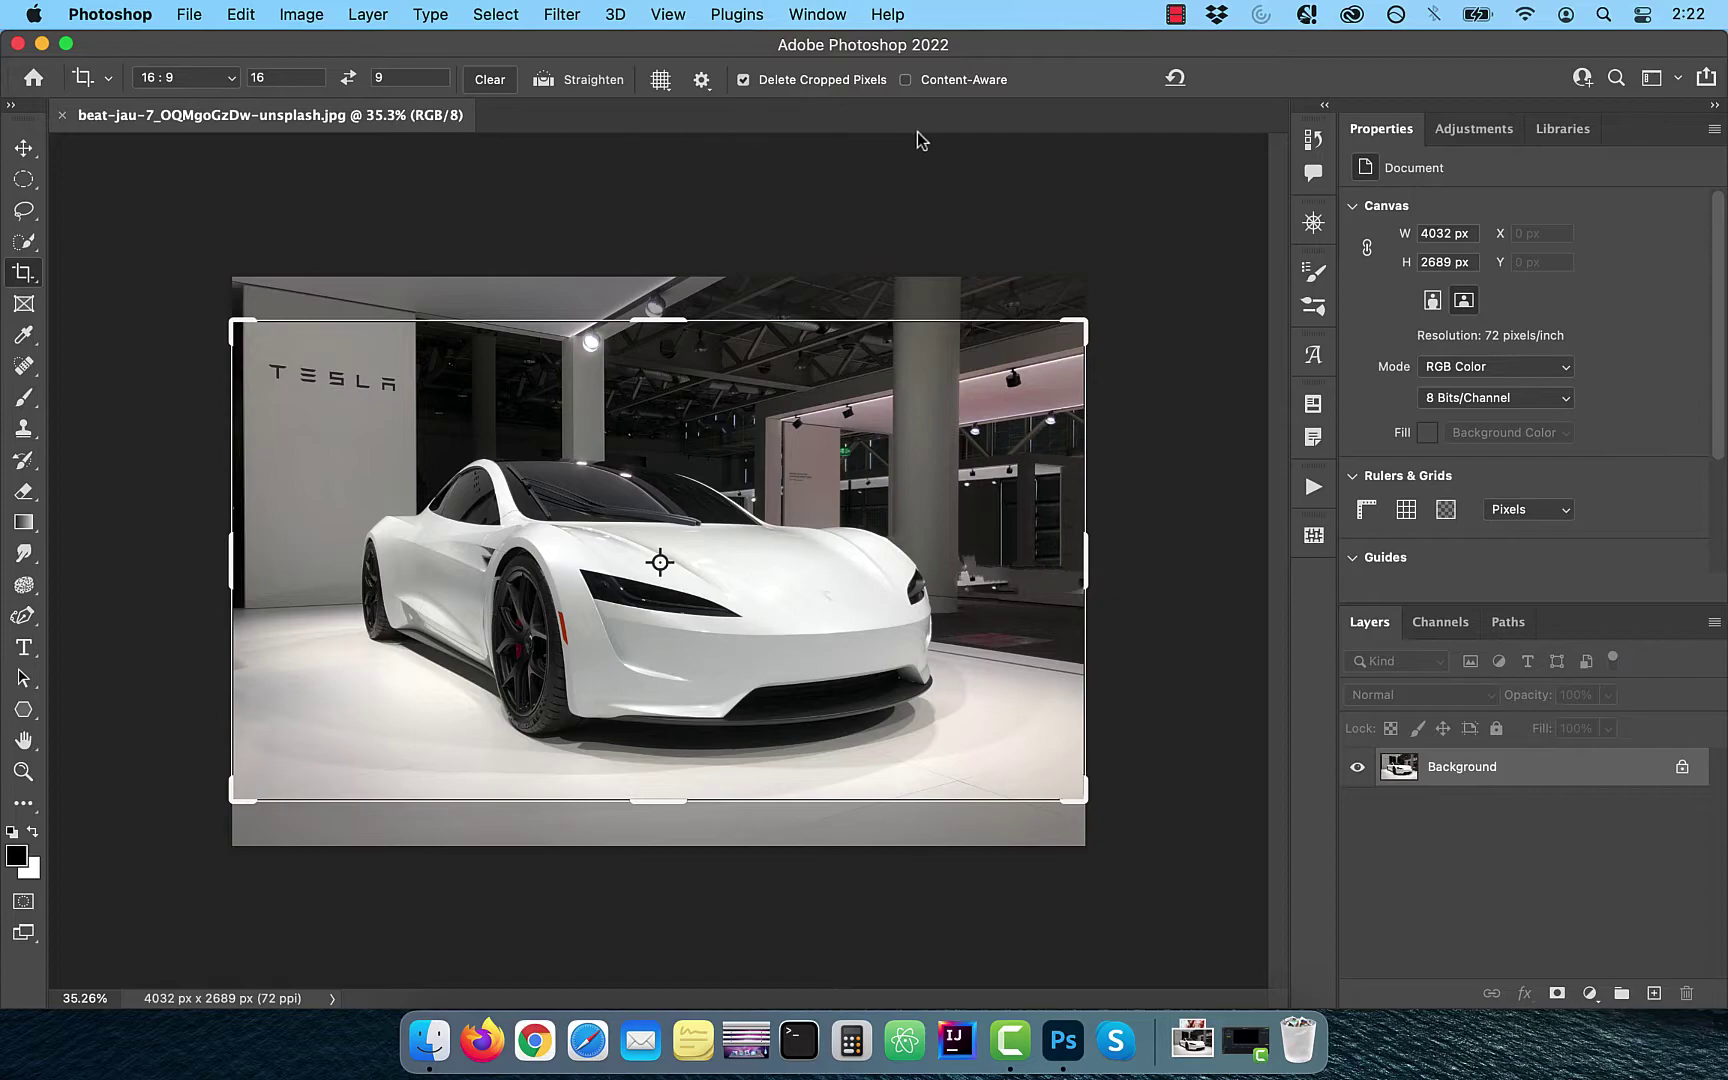
click(891, 231)
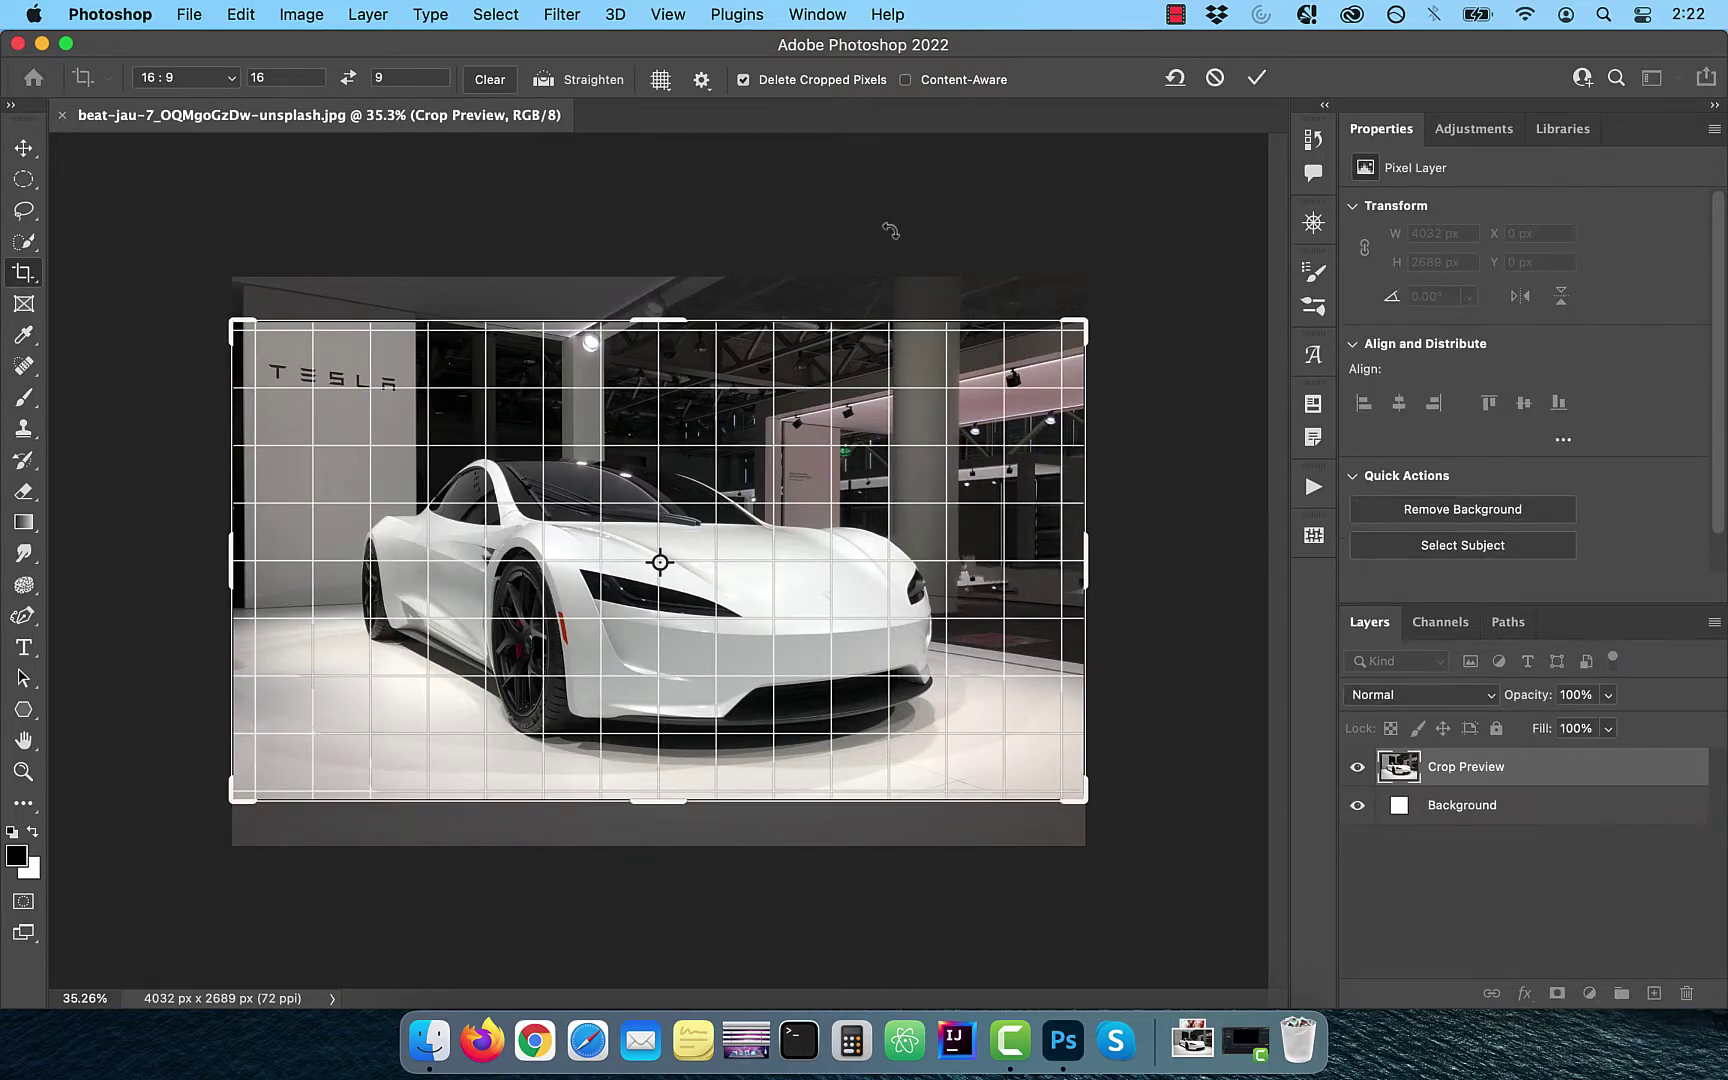
key(Return)
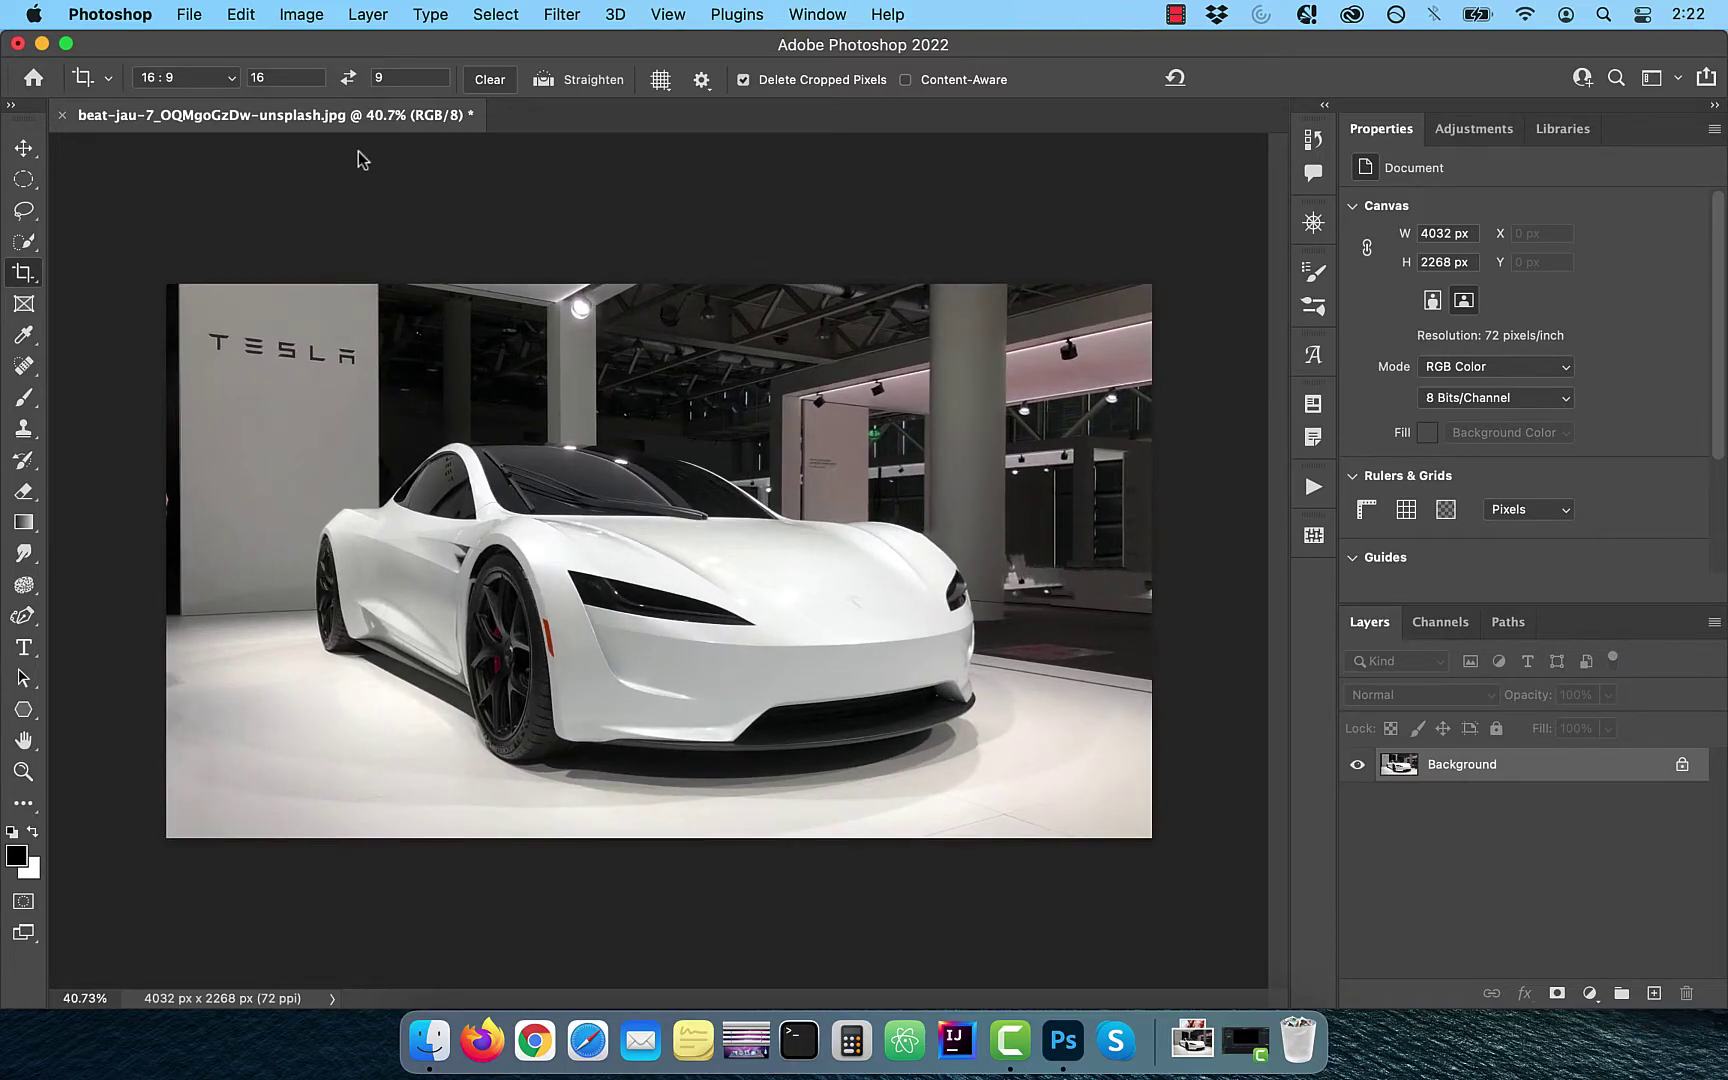
- Resize the cropped photo to 1280 × 720 px at 300 ppi and fit it to the window
click(301, 14)
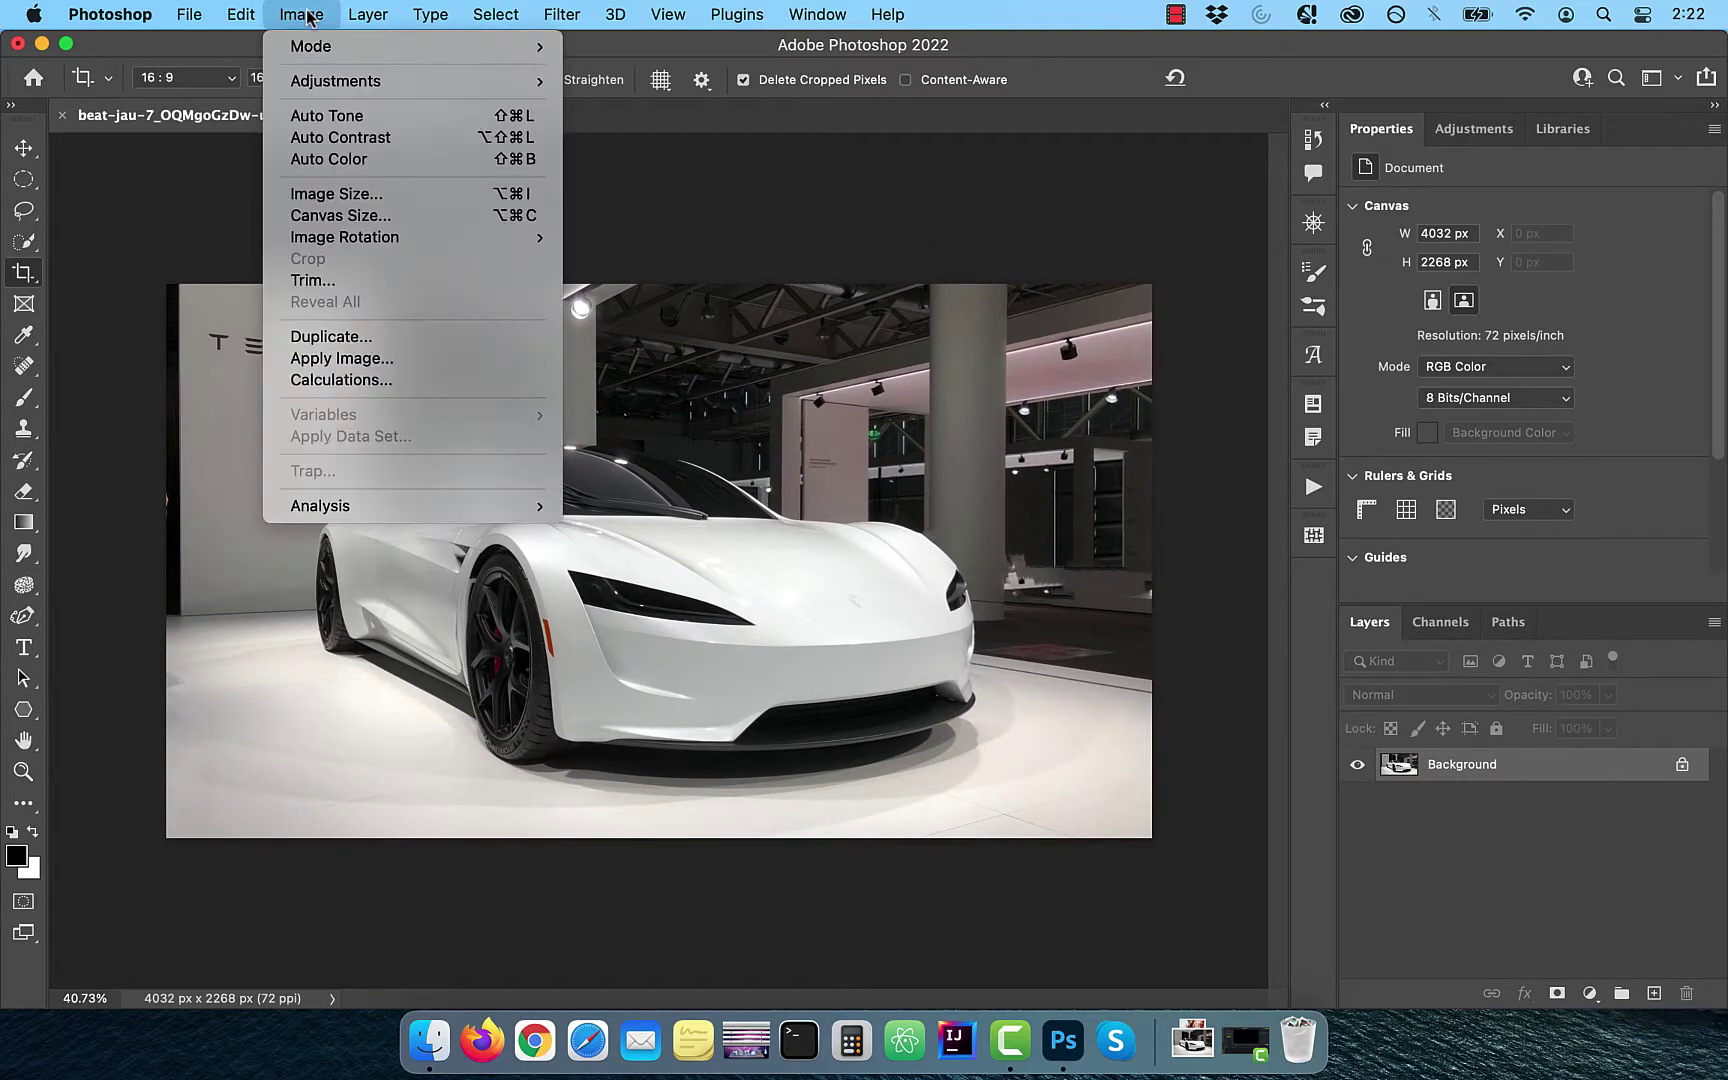
click(380, 193)
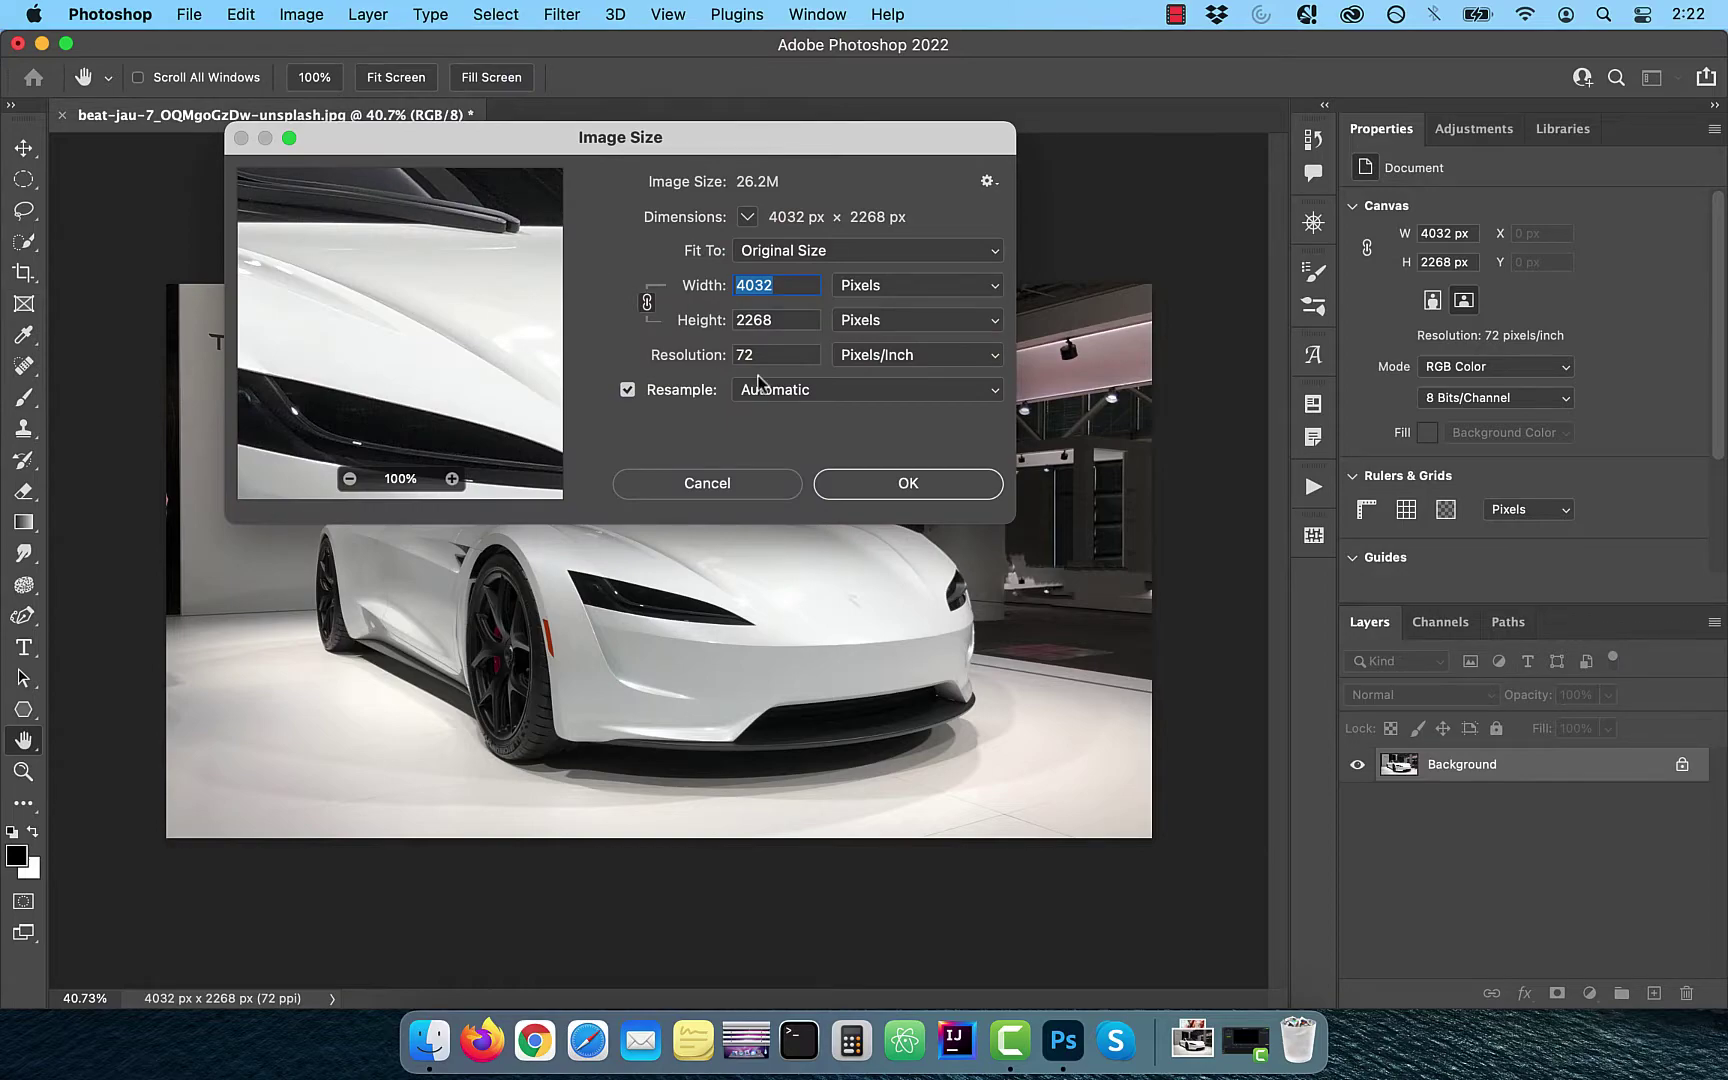
double_click(760, 355)
text(300)
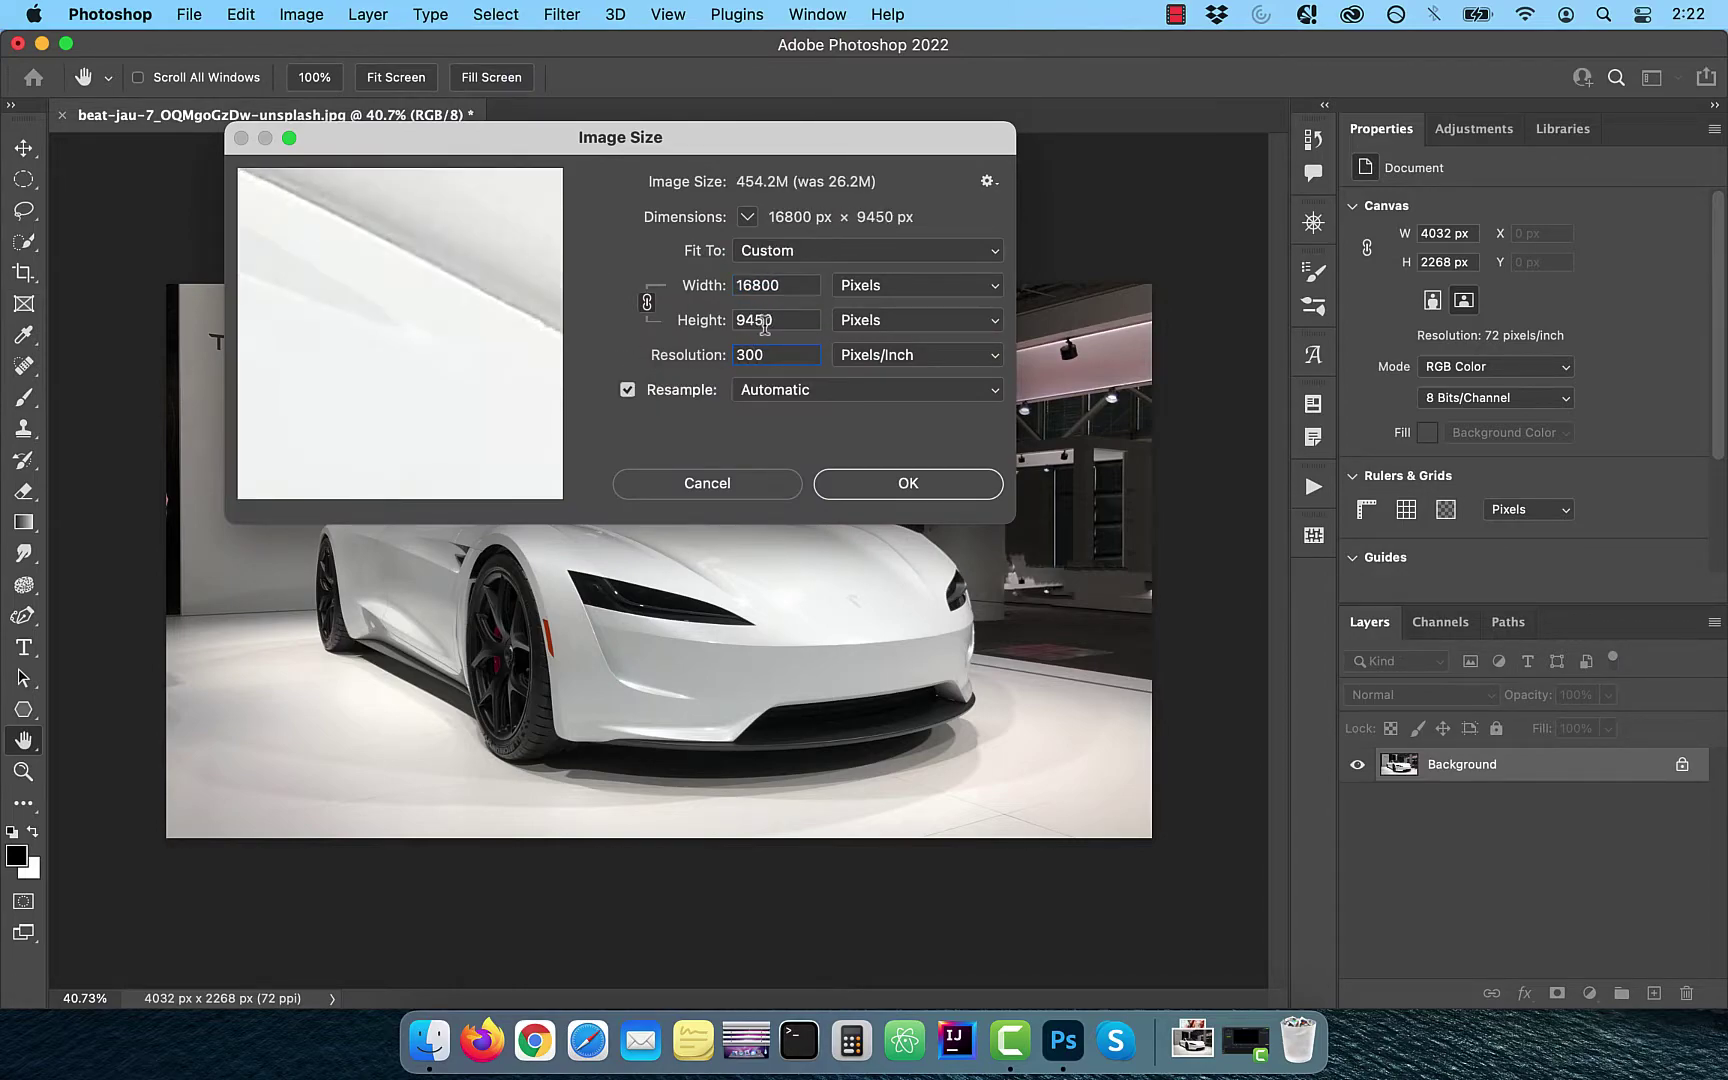
drag(786, 322, 605, 316)
text(720)
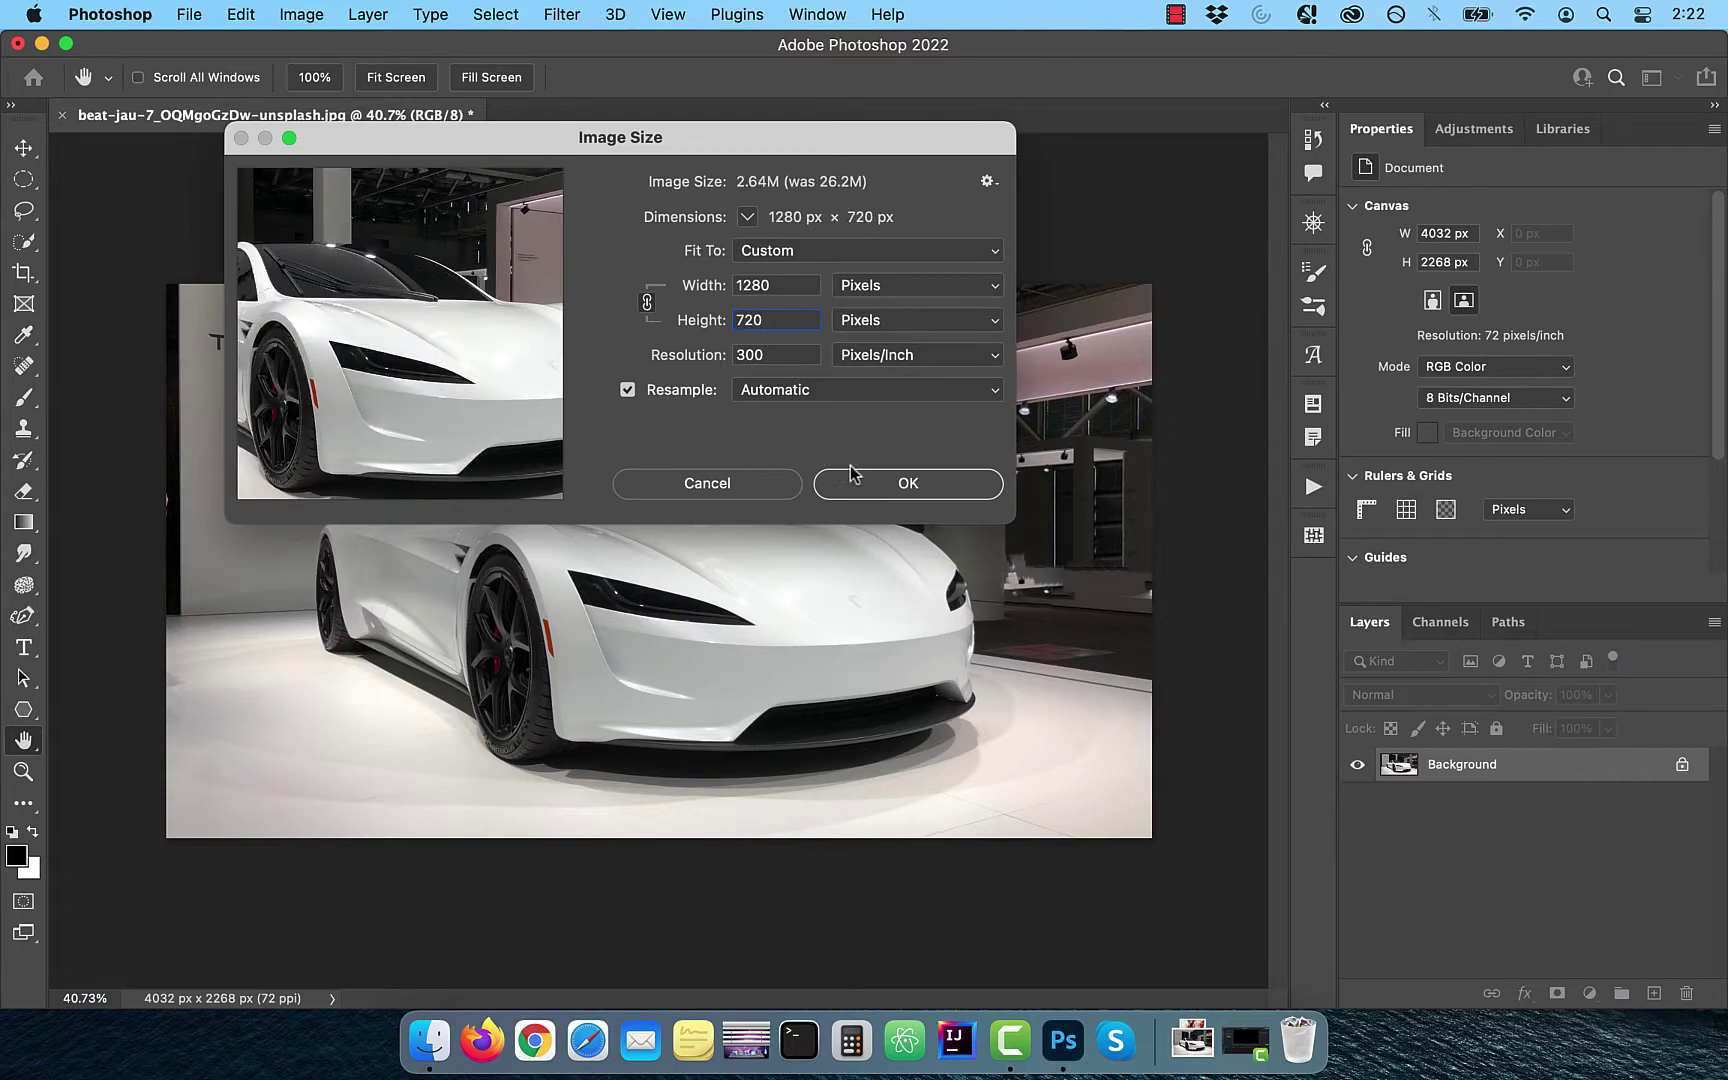
click(935, 484)
key(c)
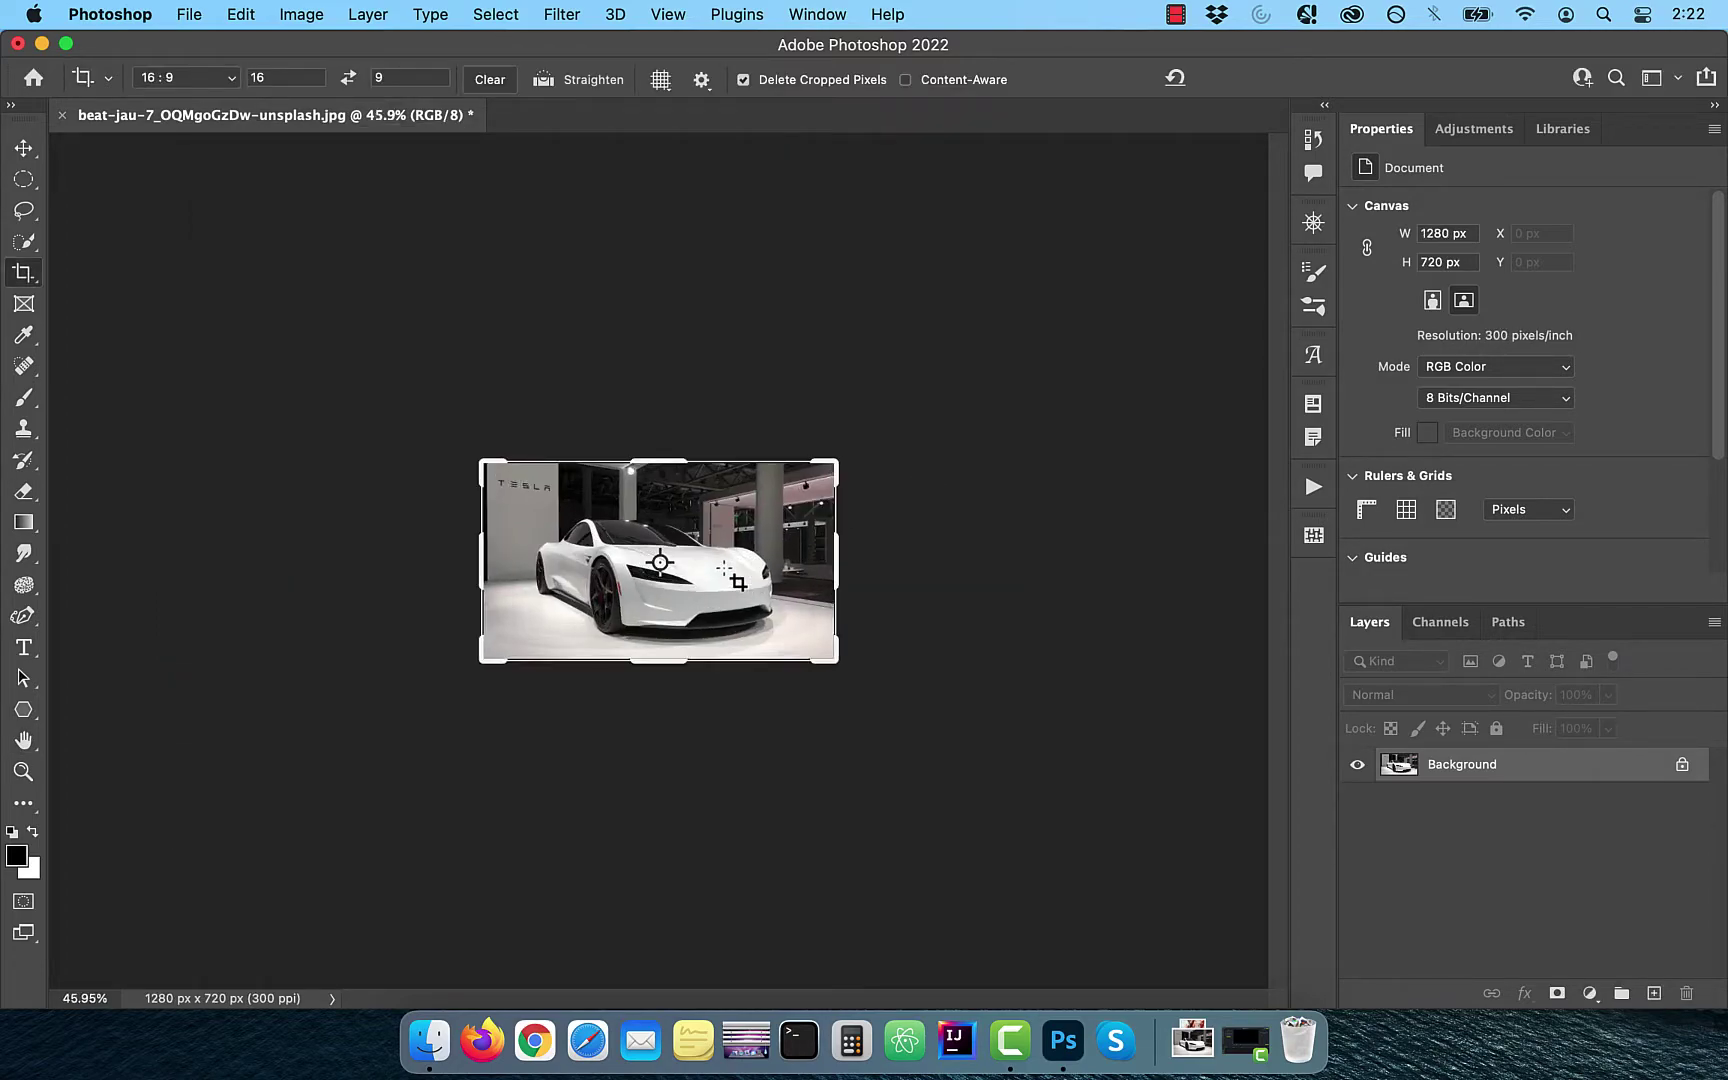
key(super+0)
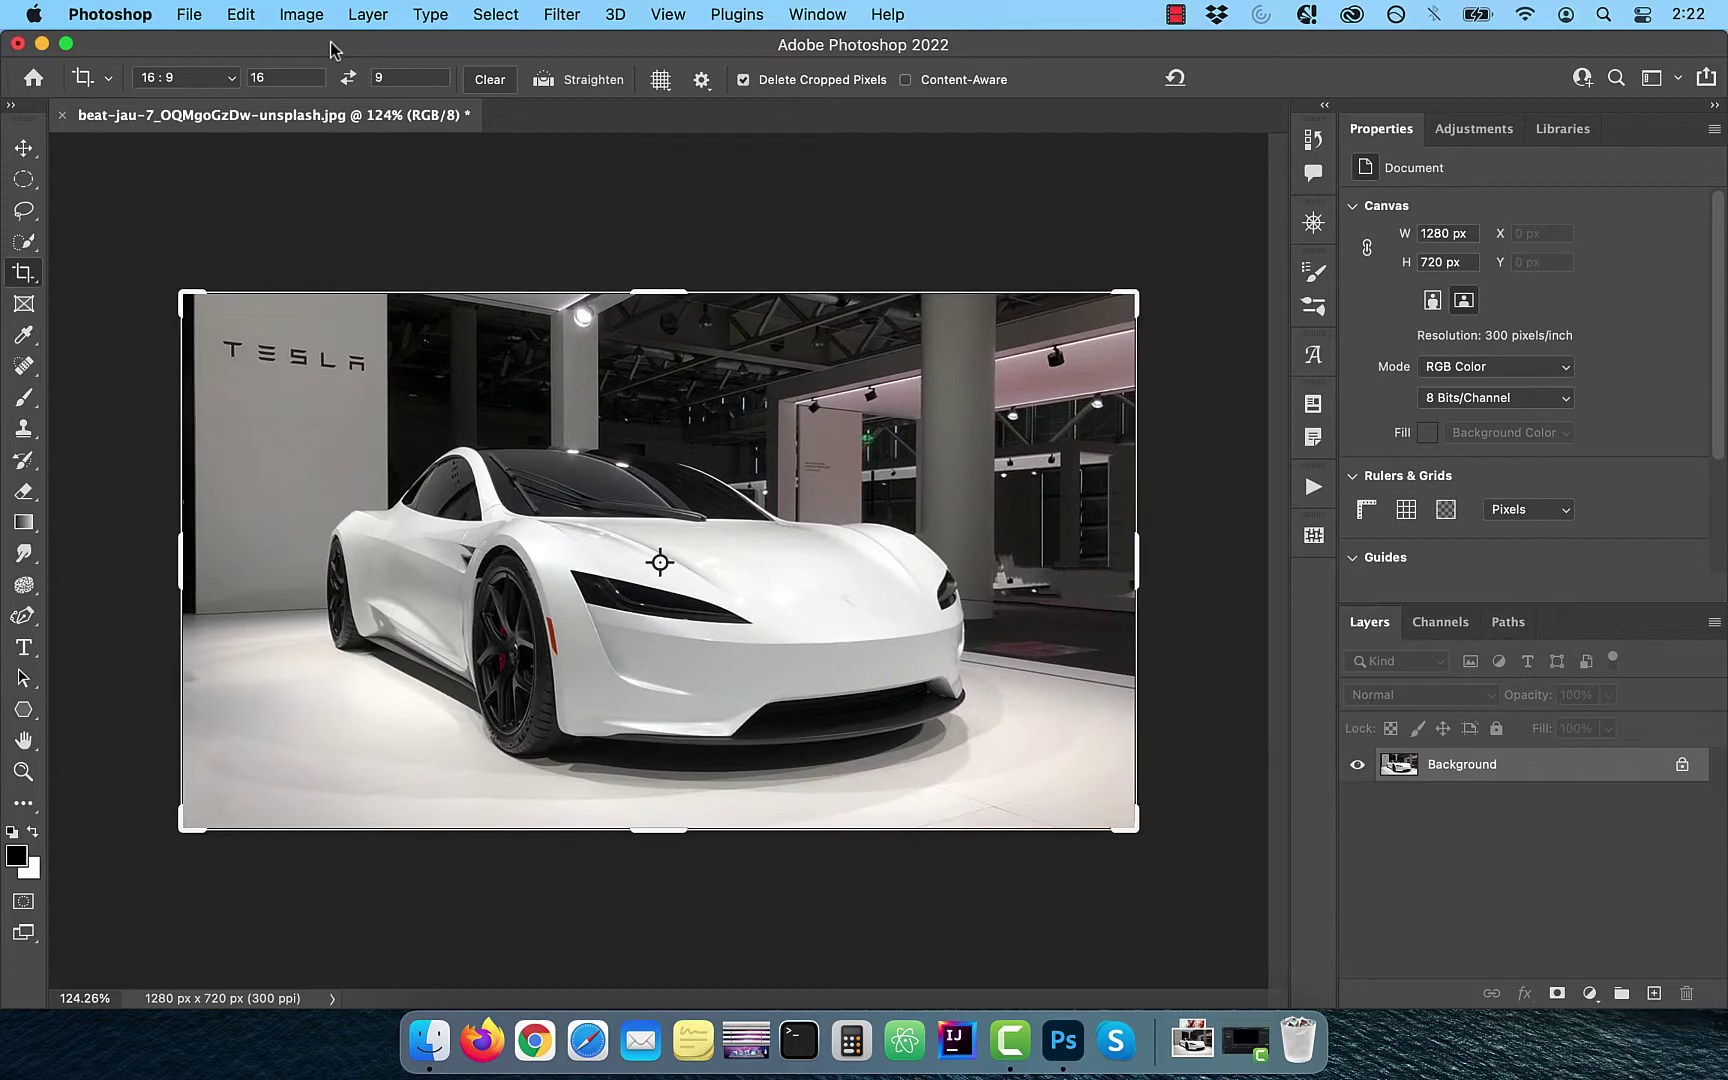
- Convert the photo to greyscale with a default Black & White adjustment
click(301, 15)
mouse_move(333, 92)
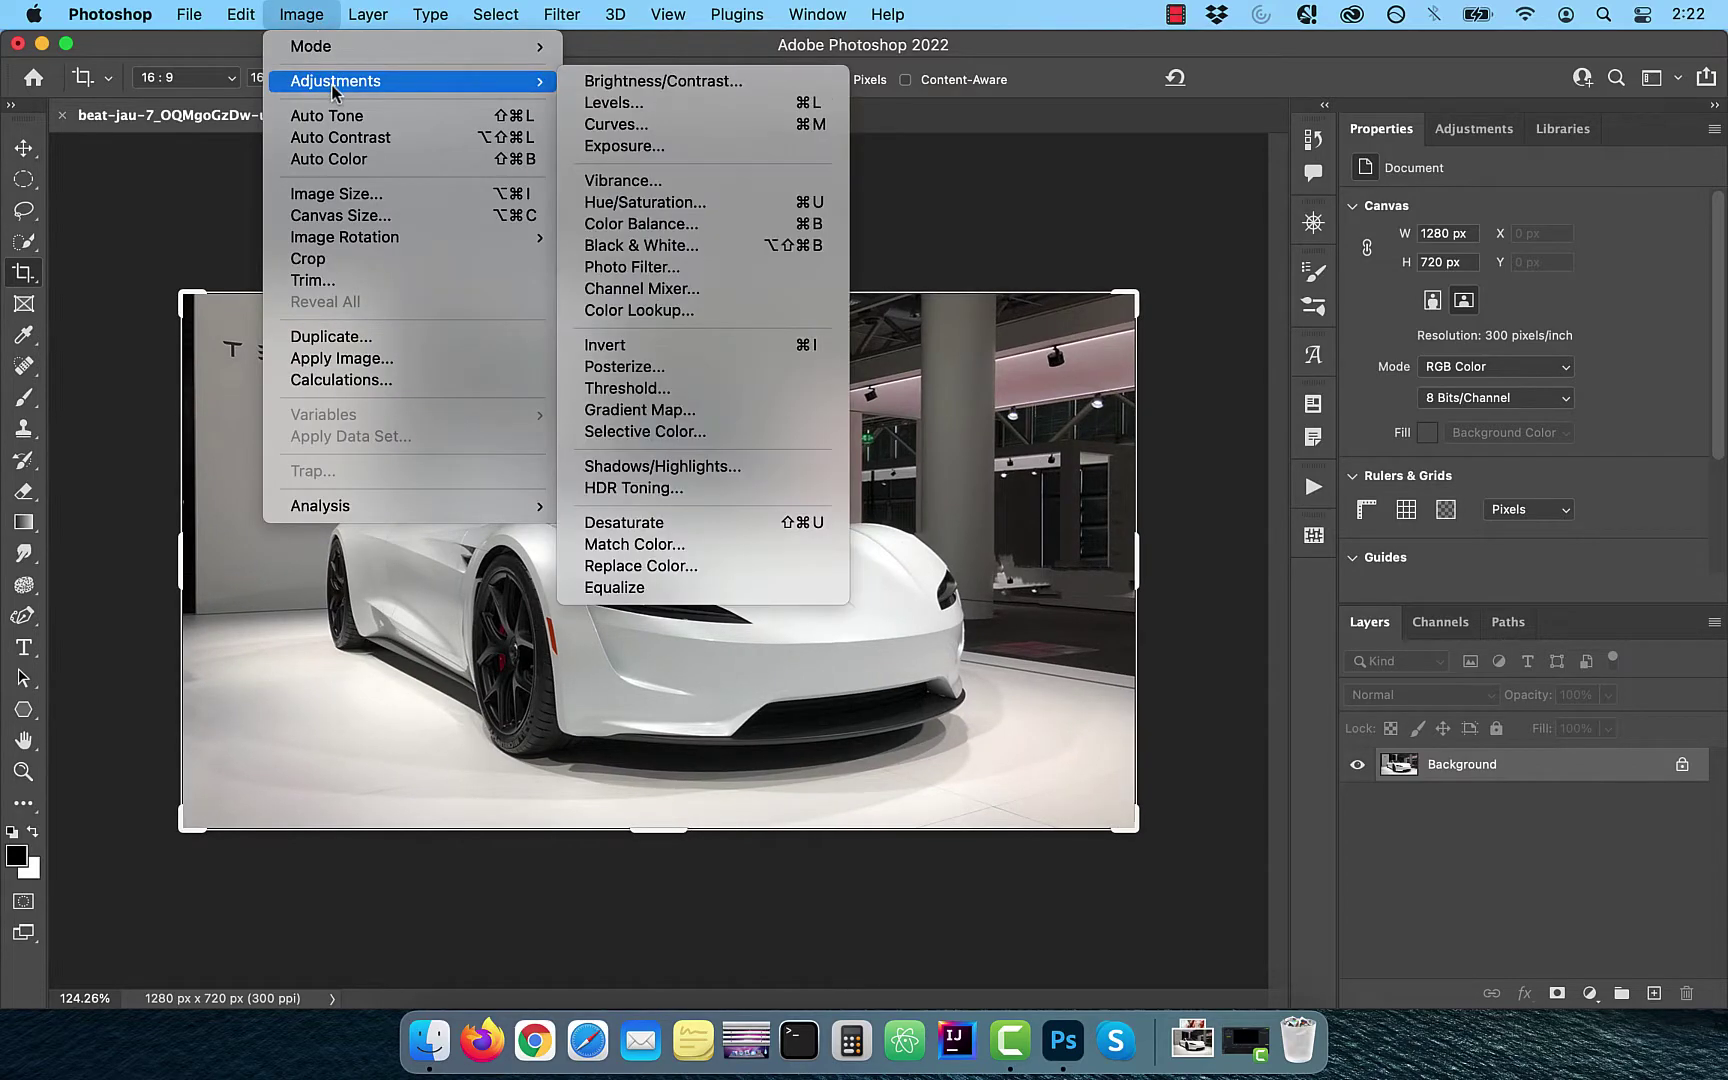
click(711, 245)
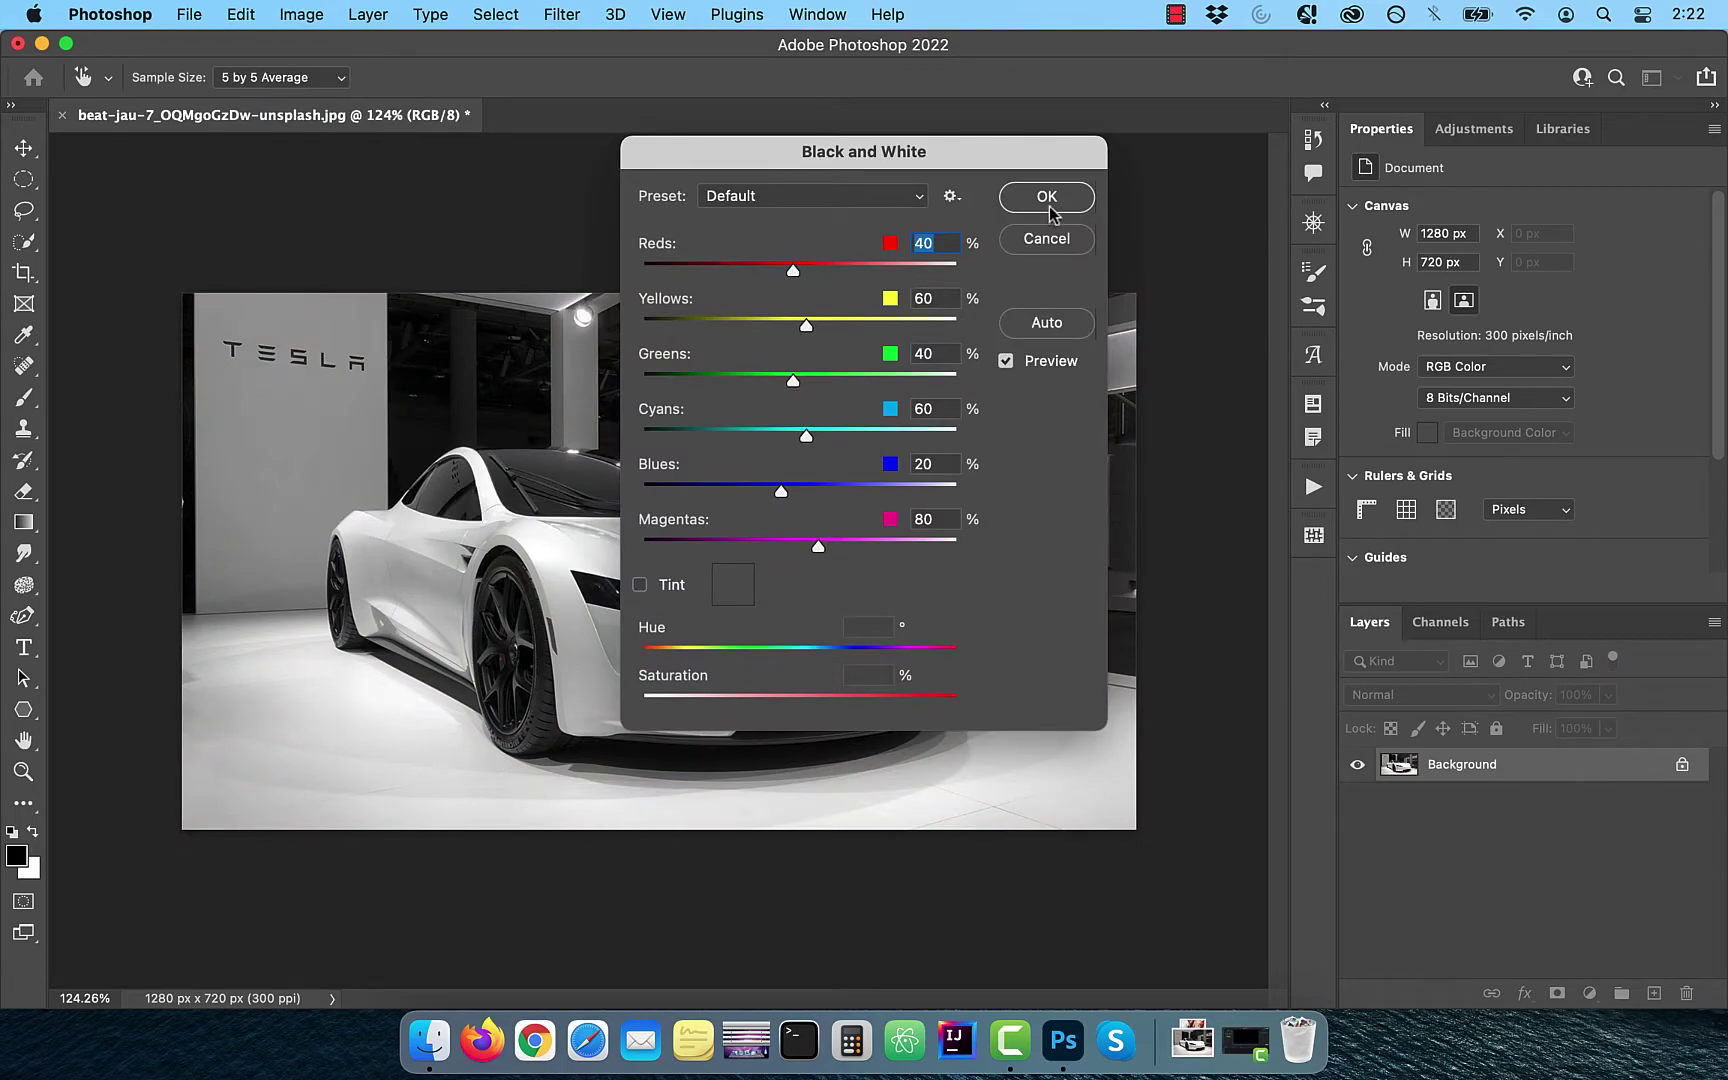
click(1046, 197)
key(c)
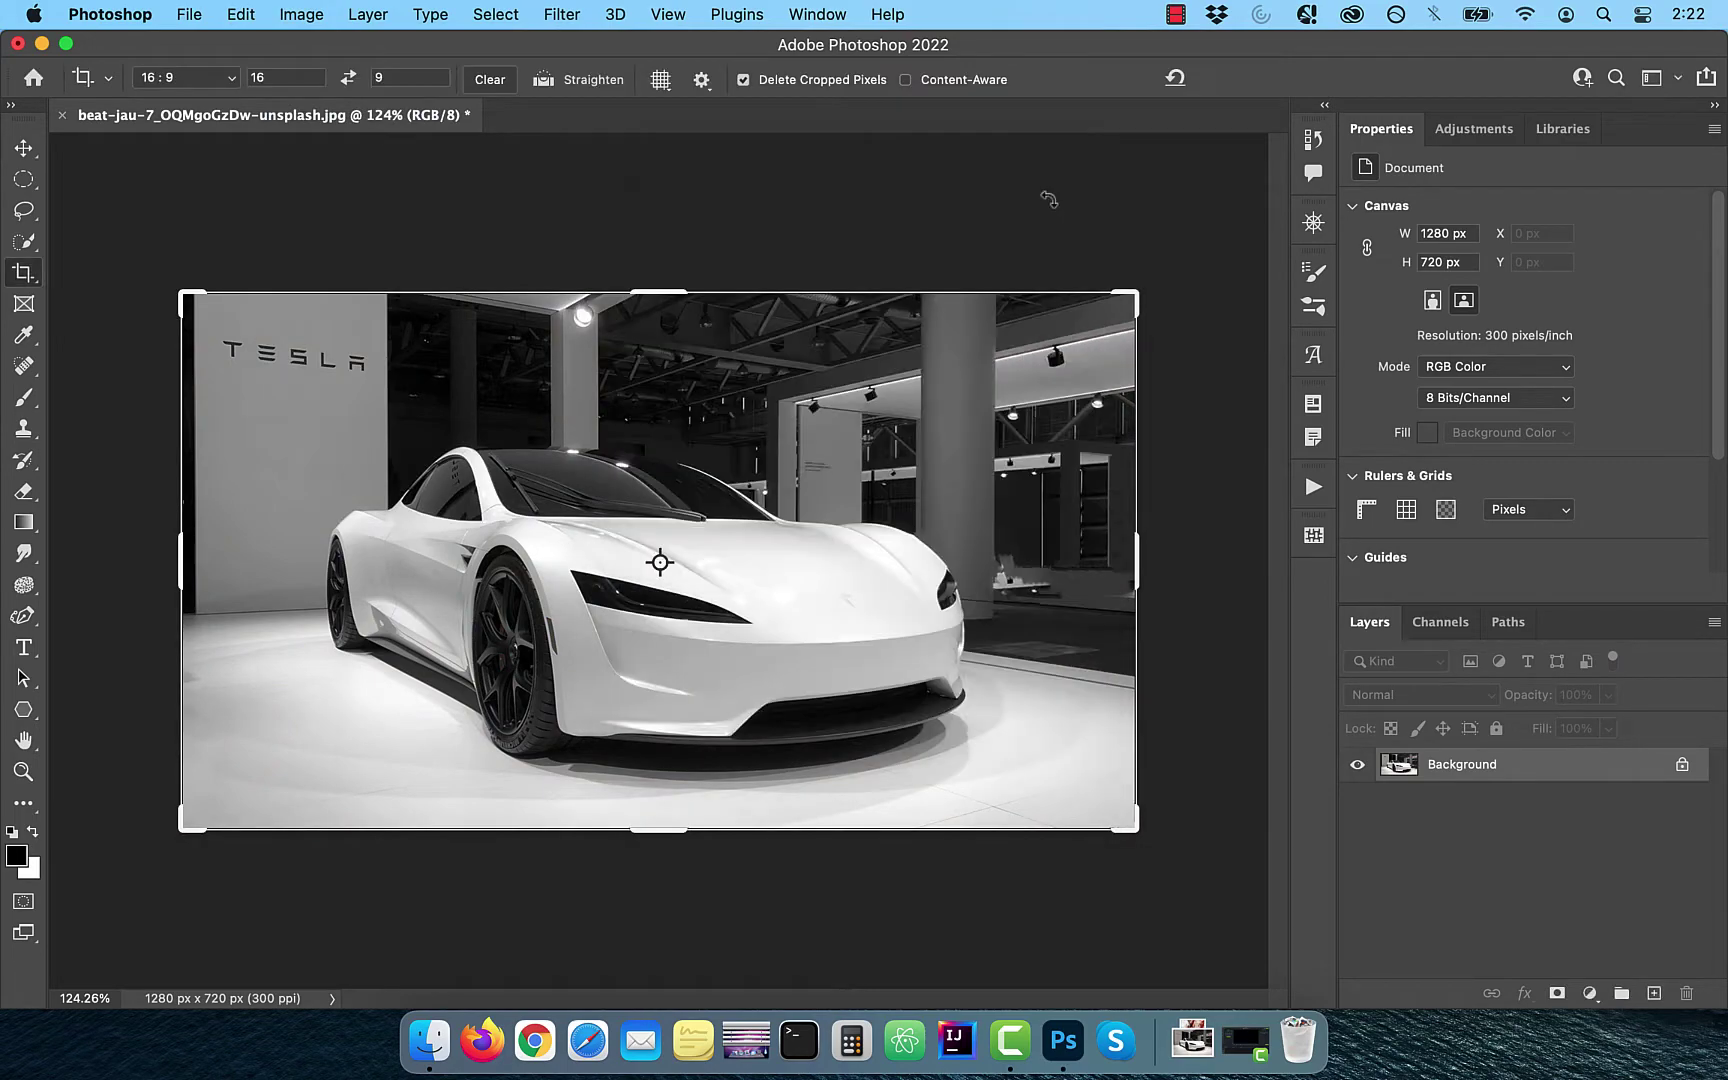
- Soften the greyscale photo with a Gaussian Blur of radius 8.0
click(562, 15)
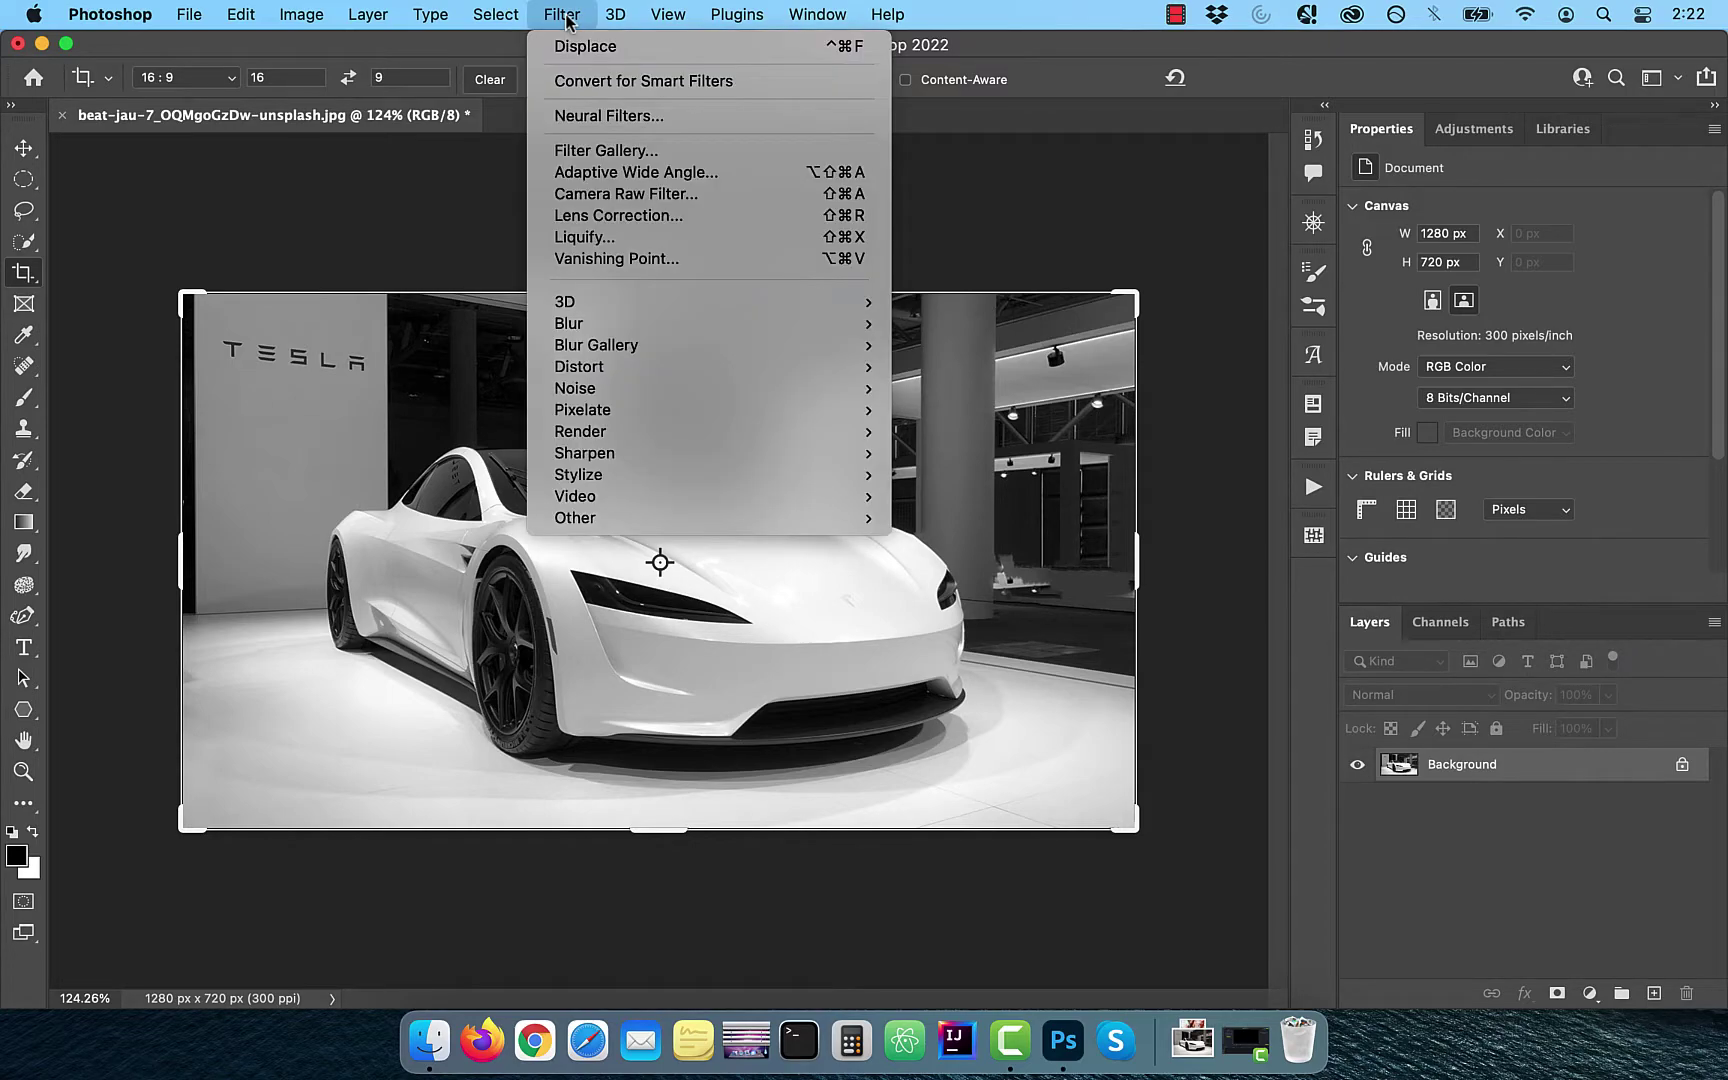
mouse_move(634, 327)
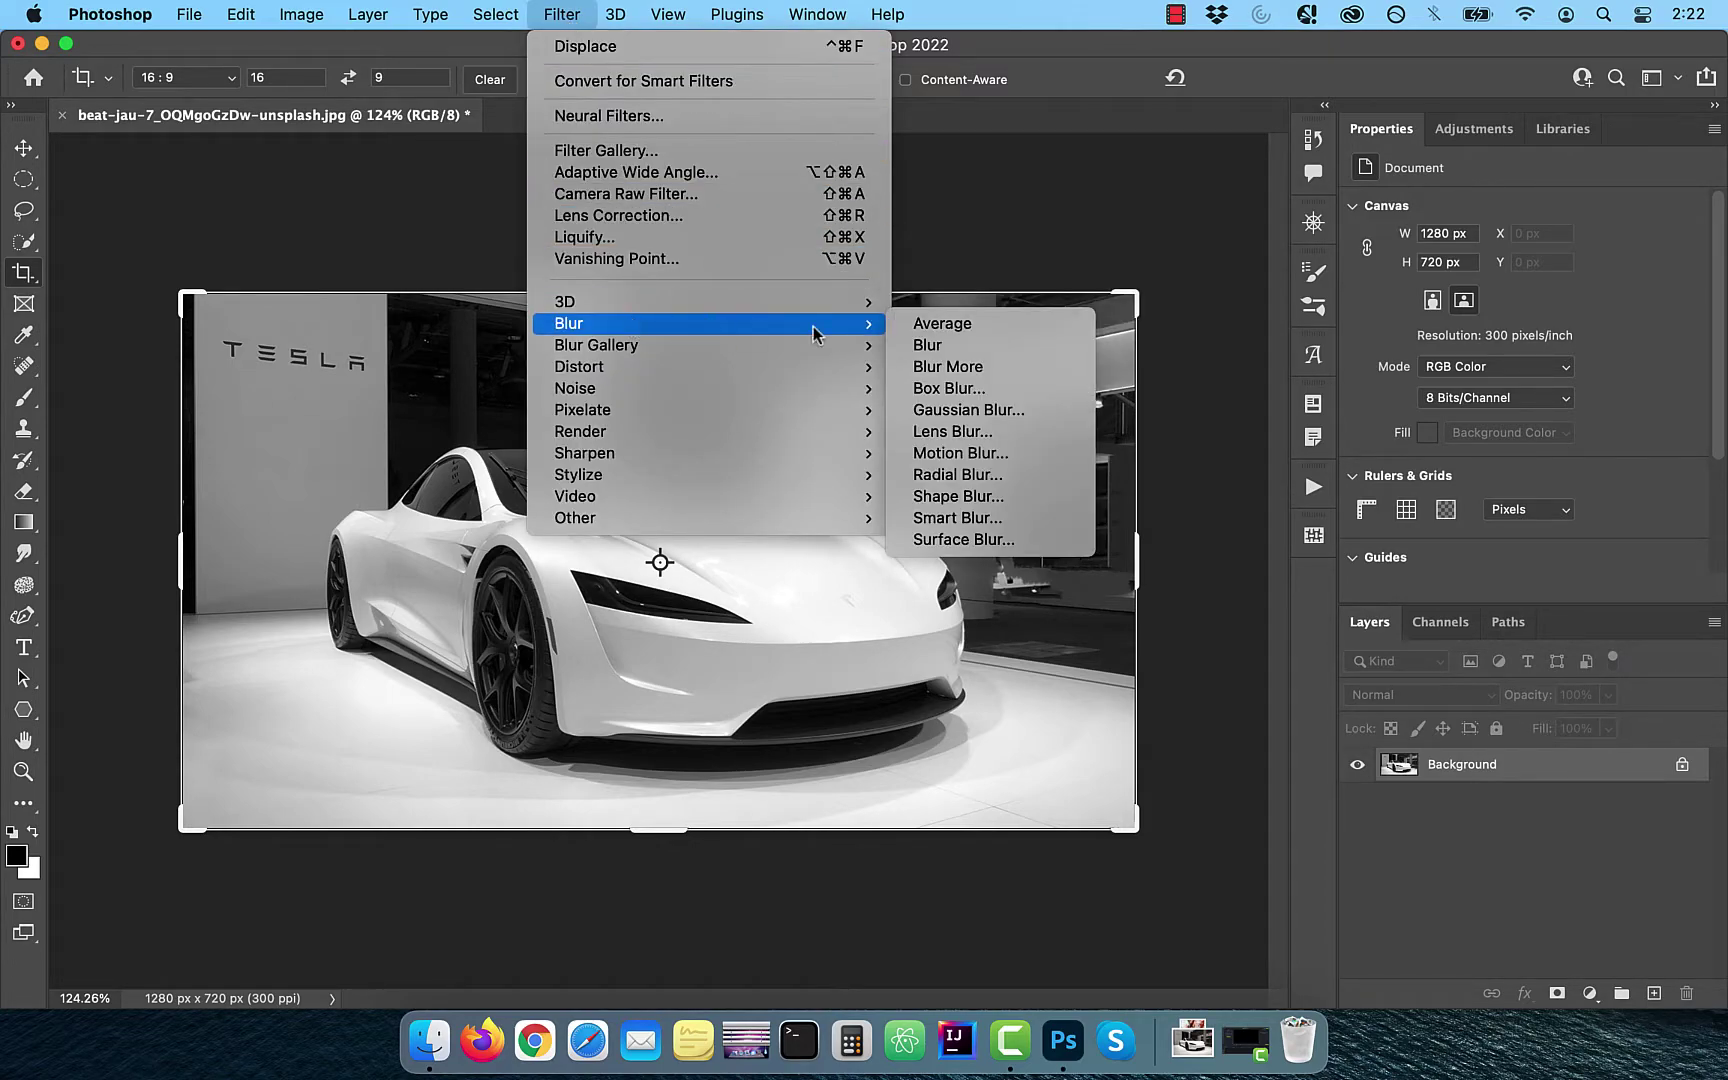
click(995, 406)
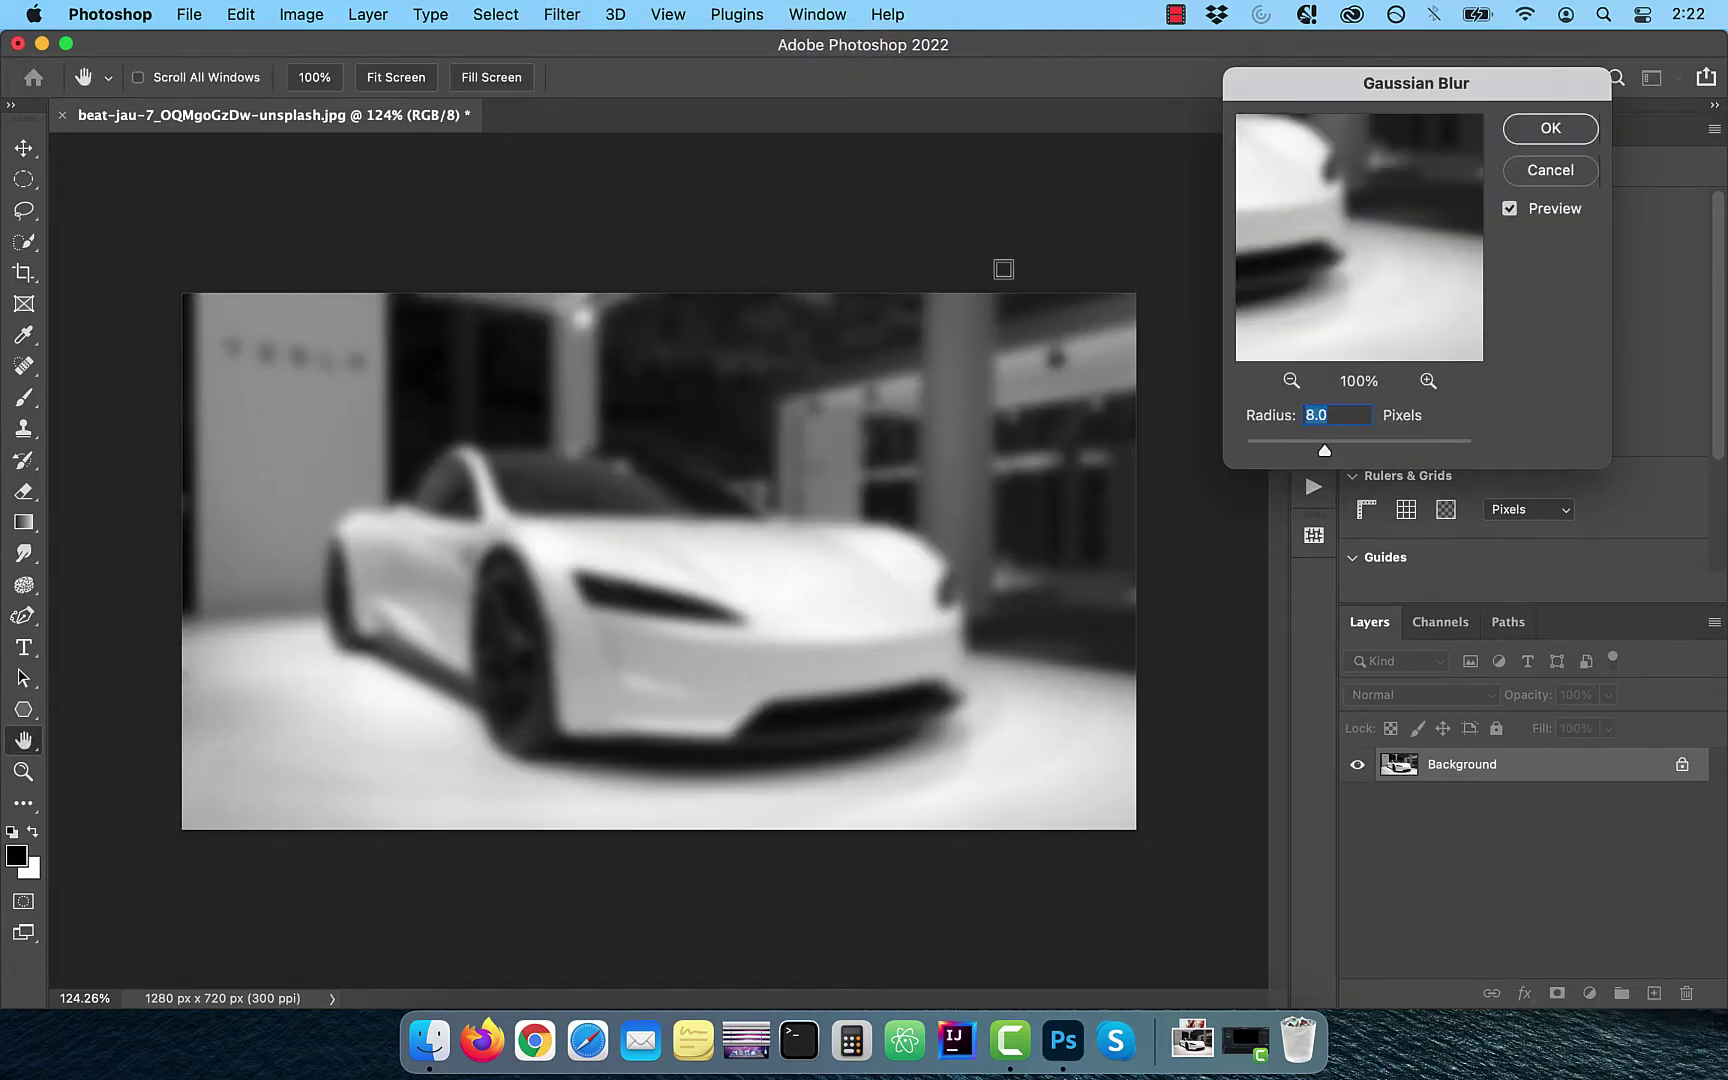
click(1550, 128)
- Save the blurred image as map.psd in Photoshop format in Downloads, then bring up the Open dialog
key(c)
key(v)
click(187, 14)
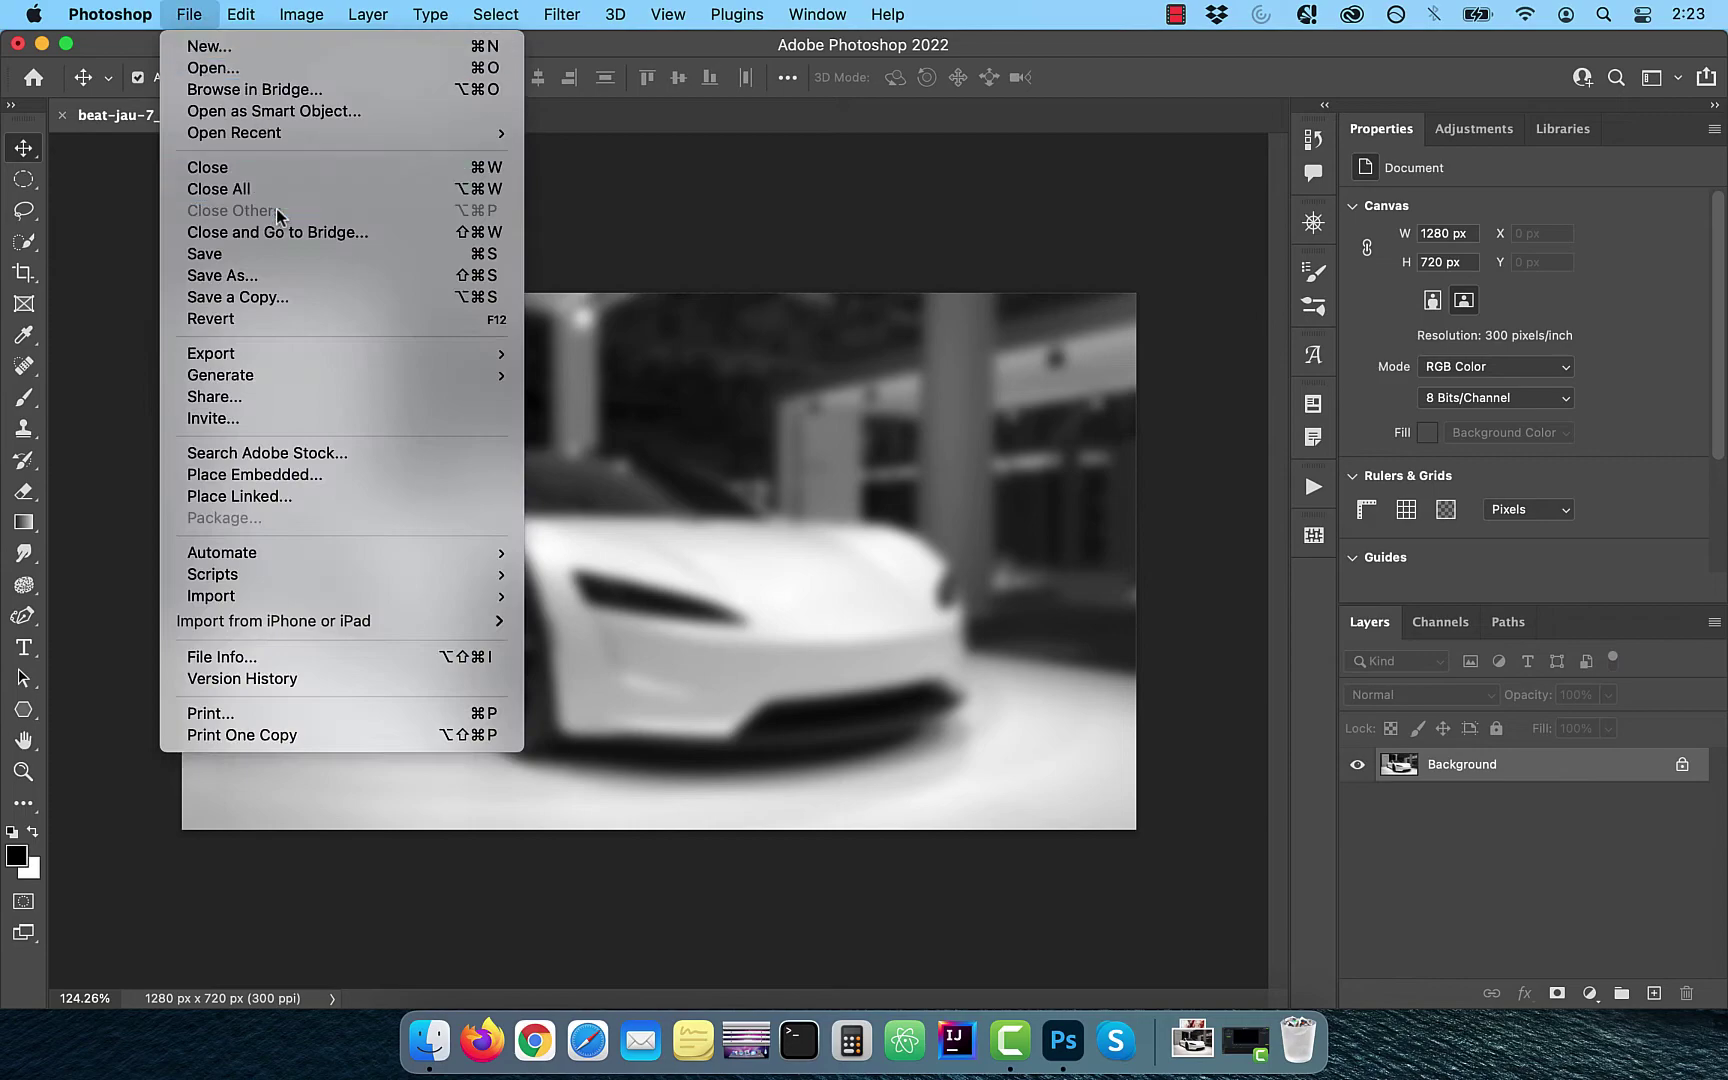
click(278, 274)
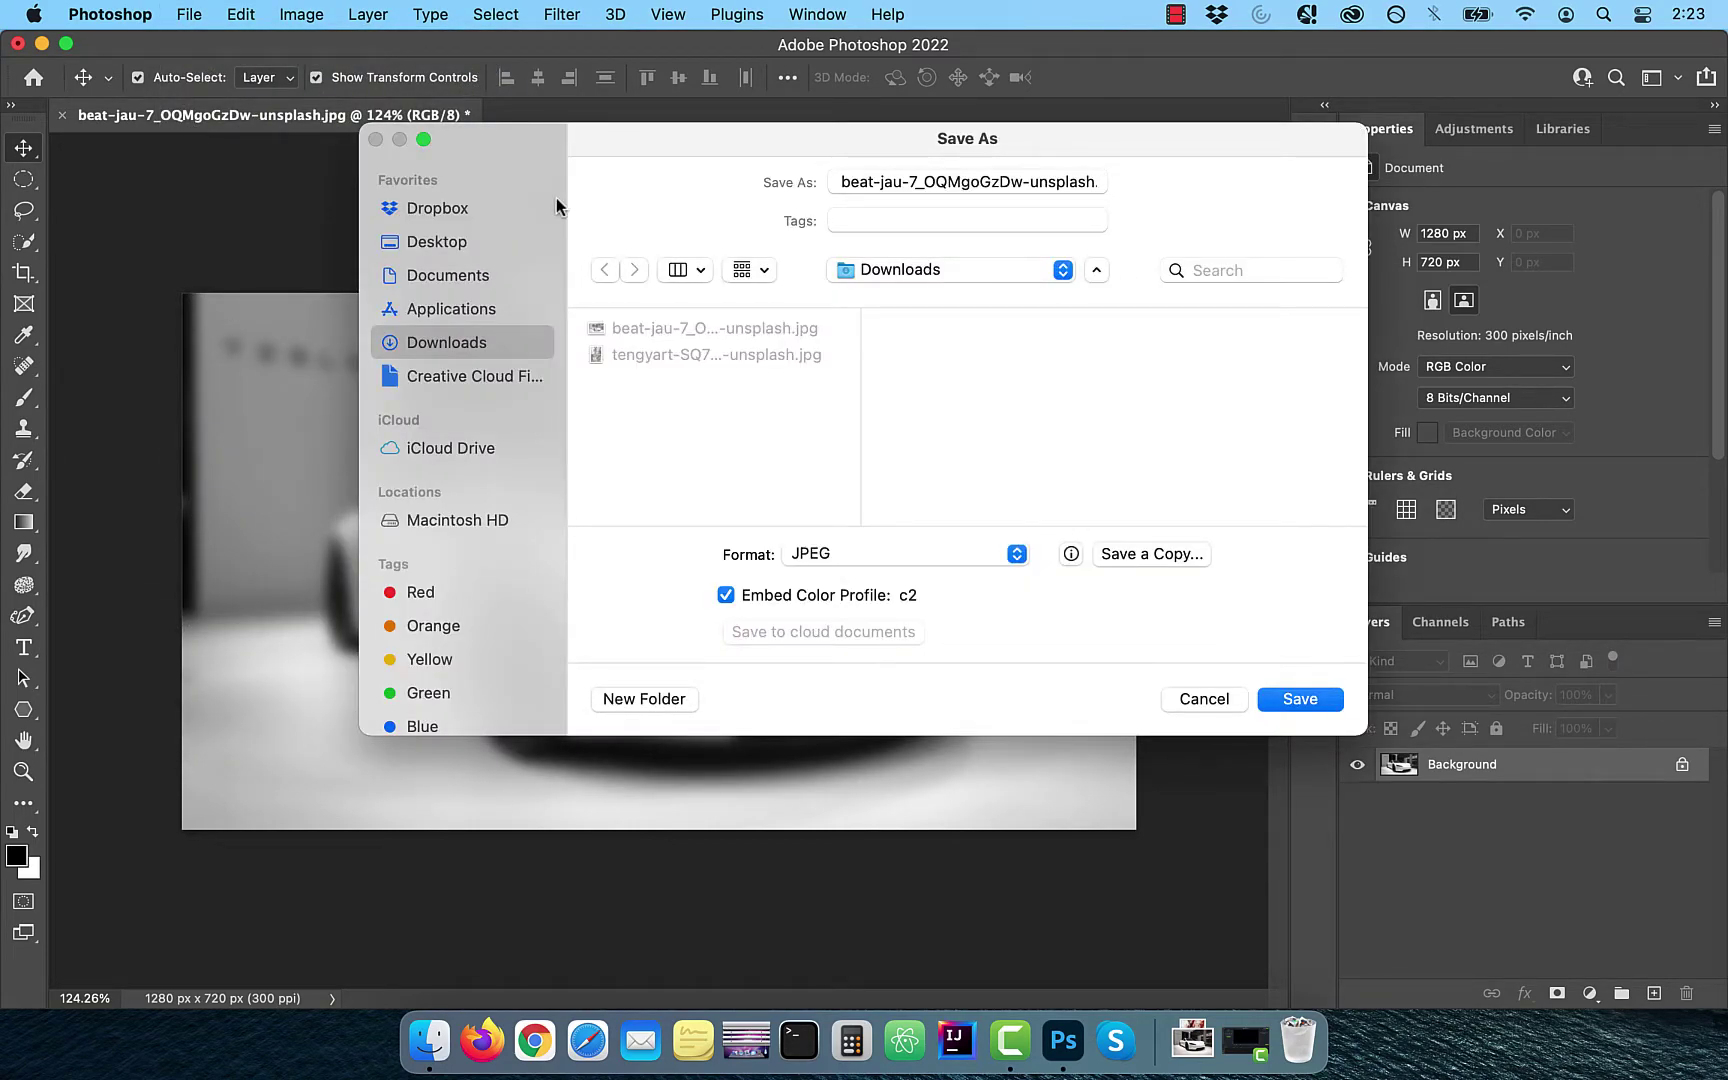
click(894, 553)
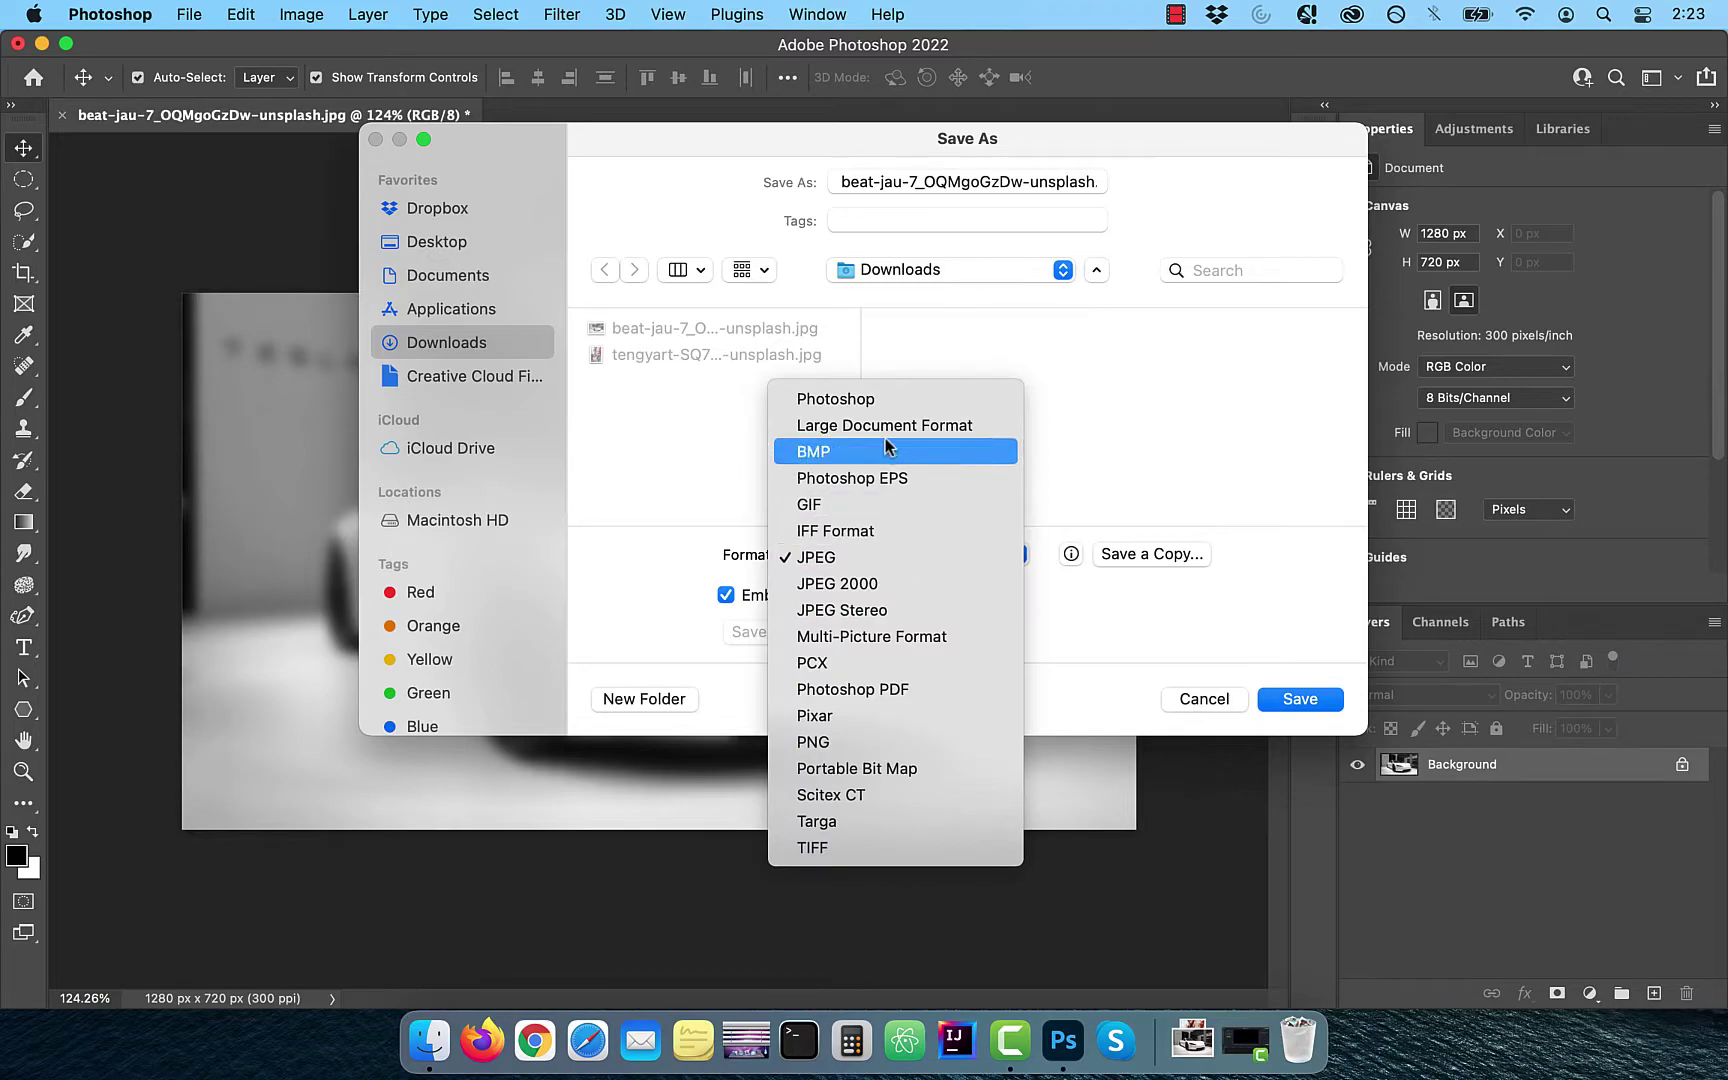
click(878, 398)
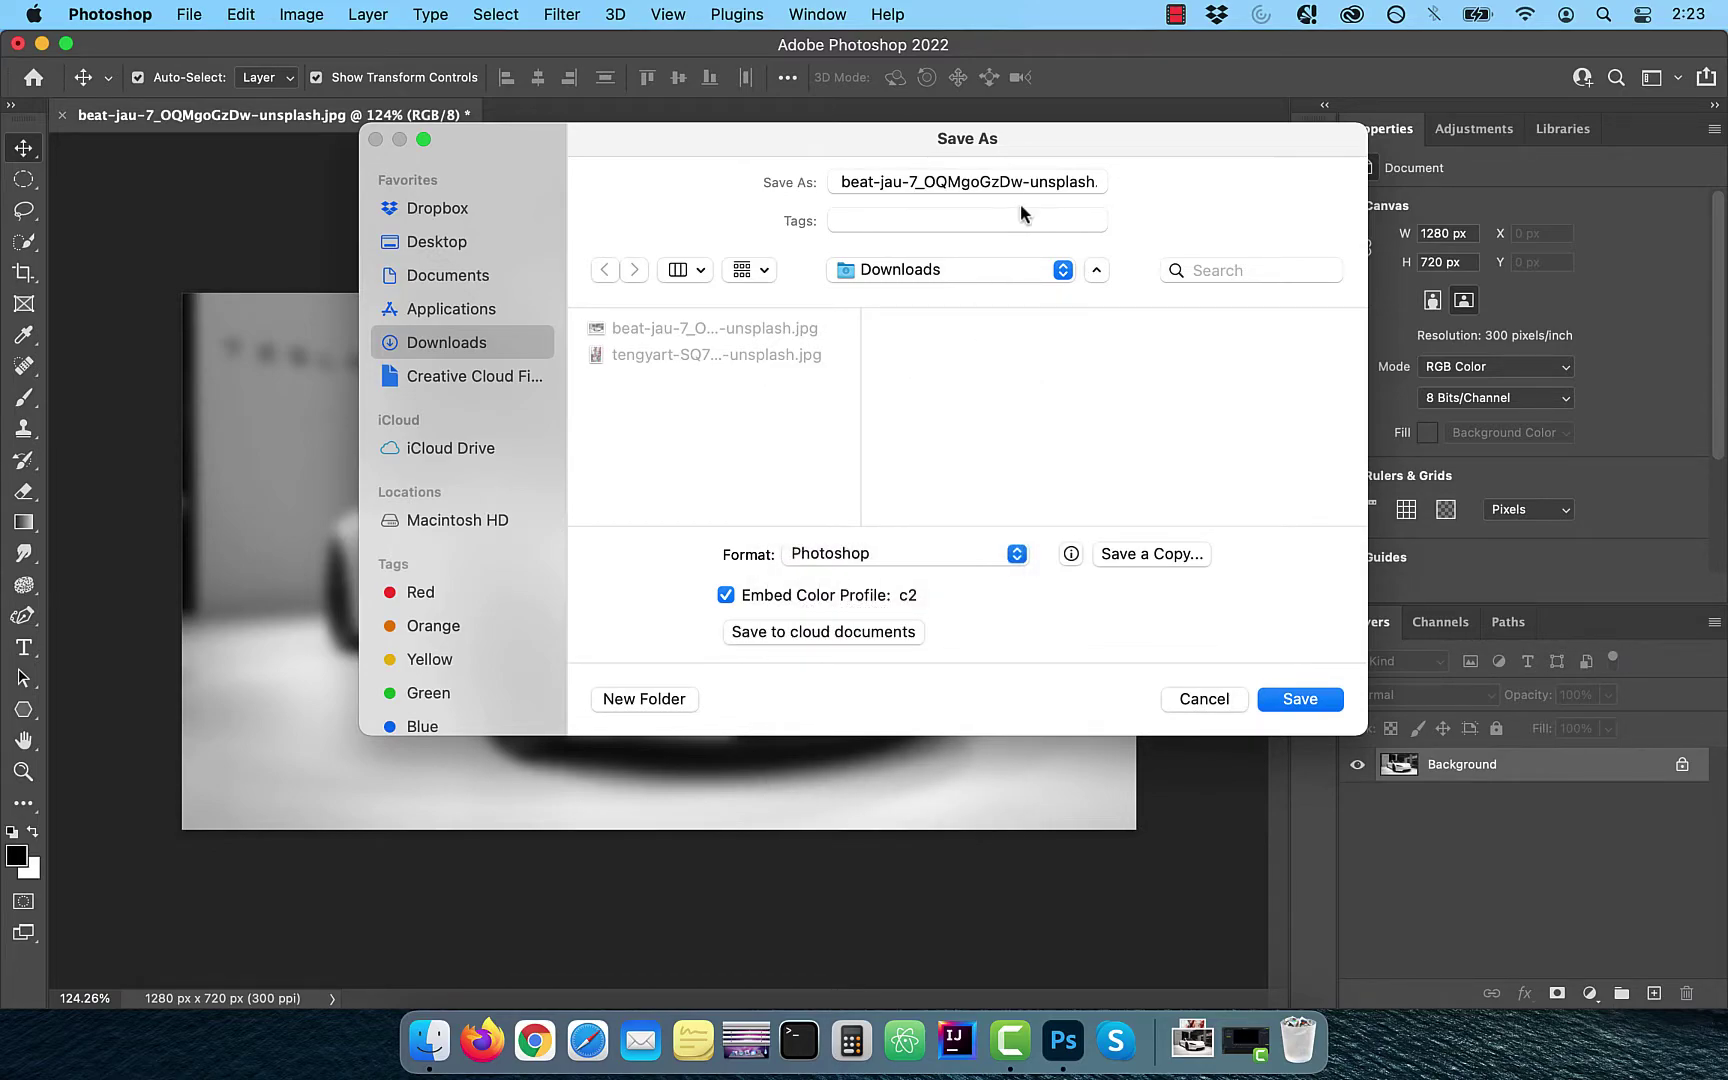
double_click(981, 181)
key(super+a)
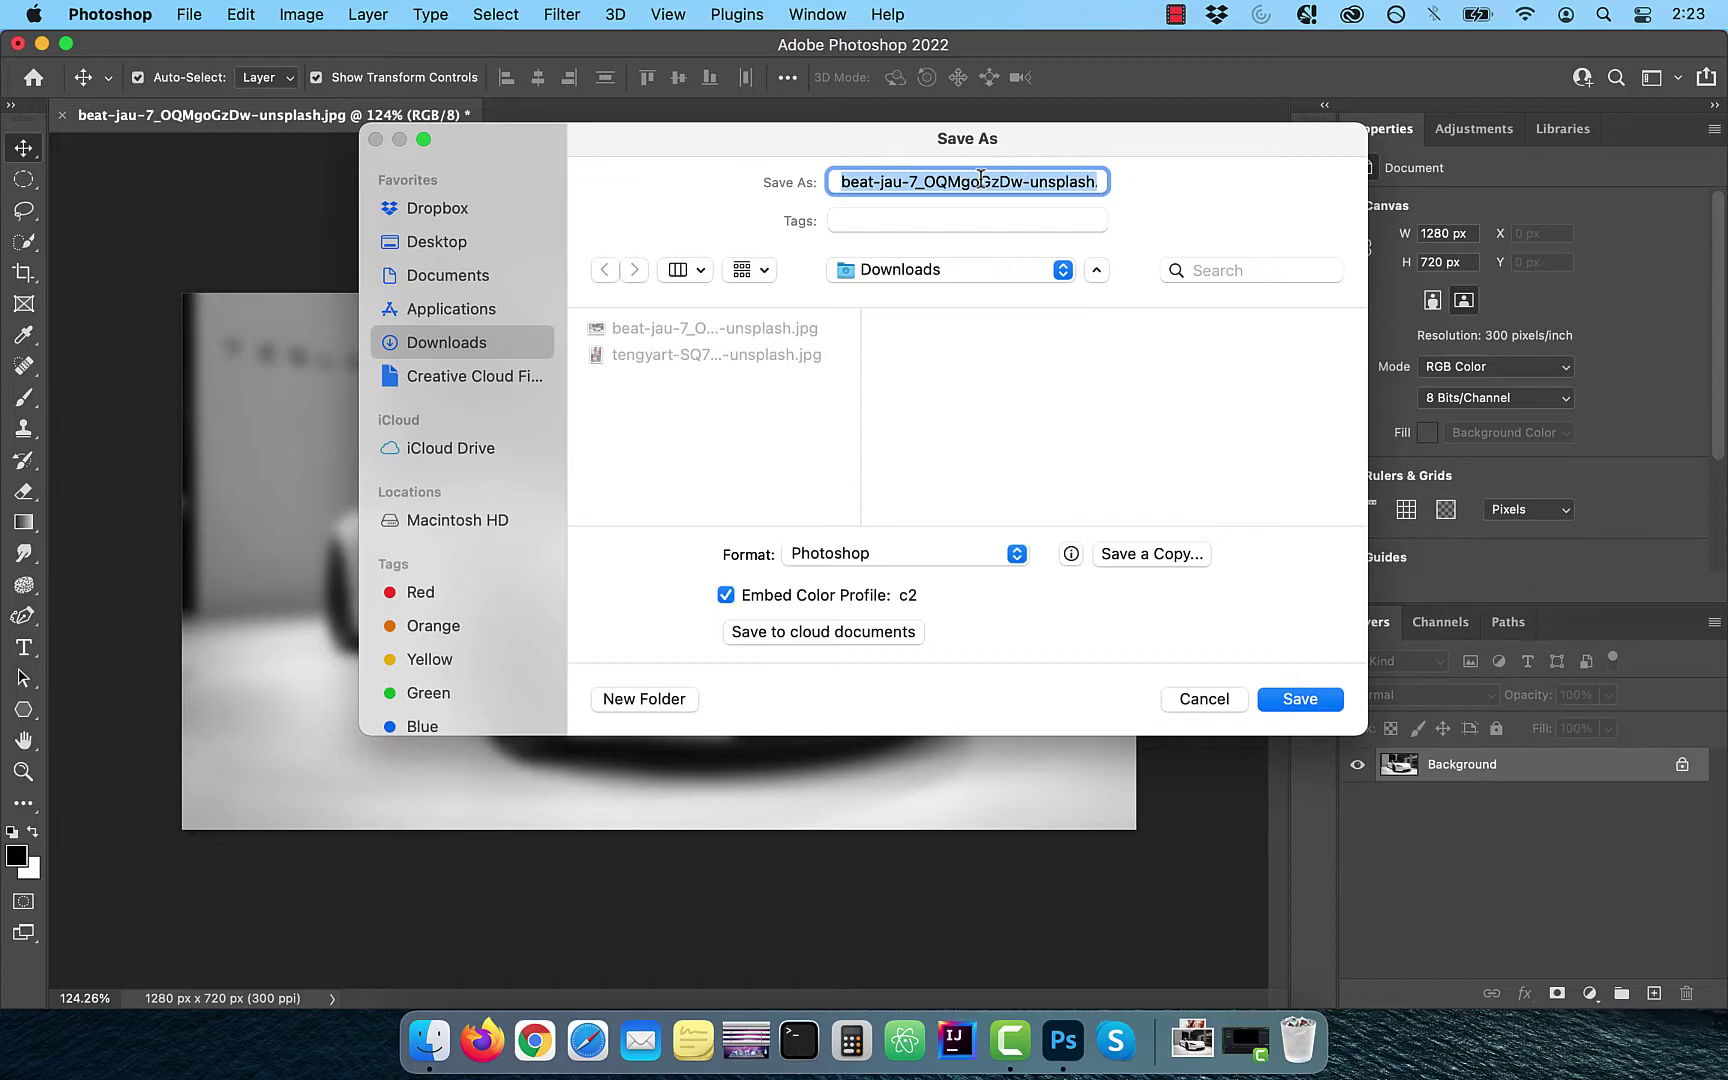
text(map)
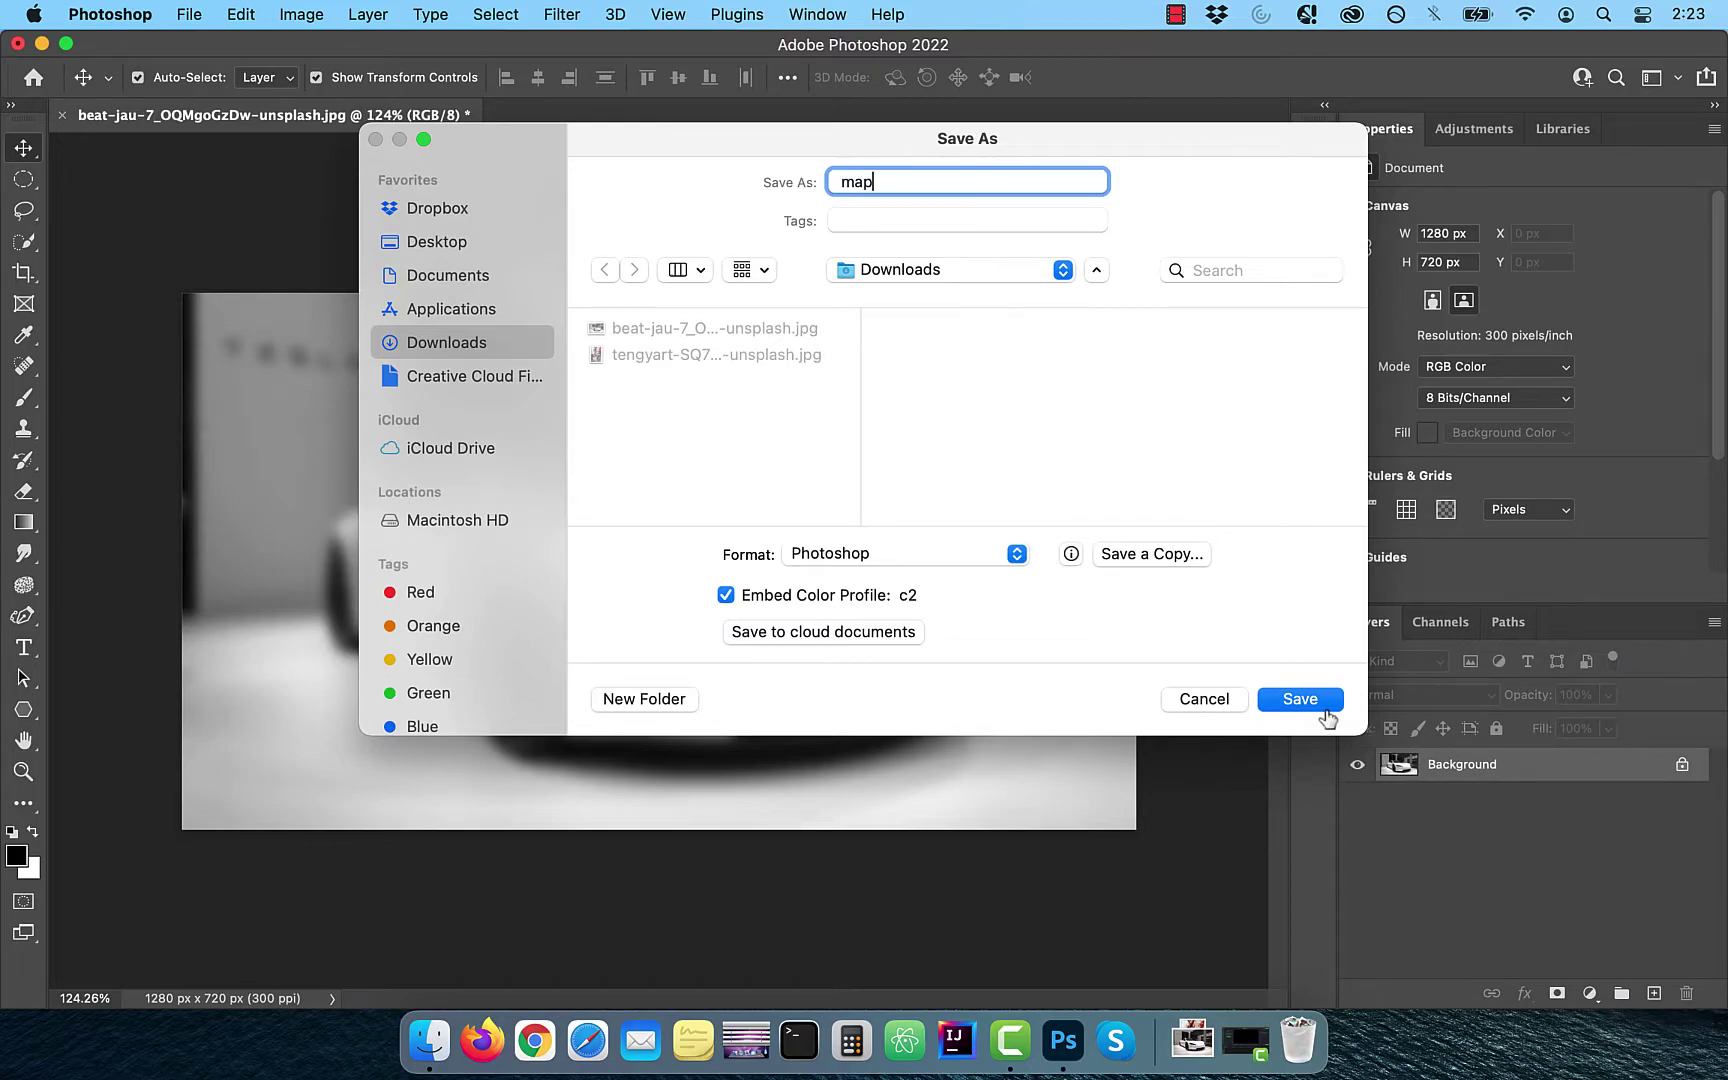
click(1300, 699)
click(189, 14)
click(549, 237)
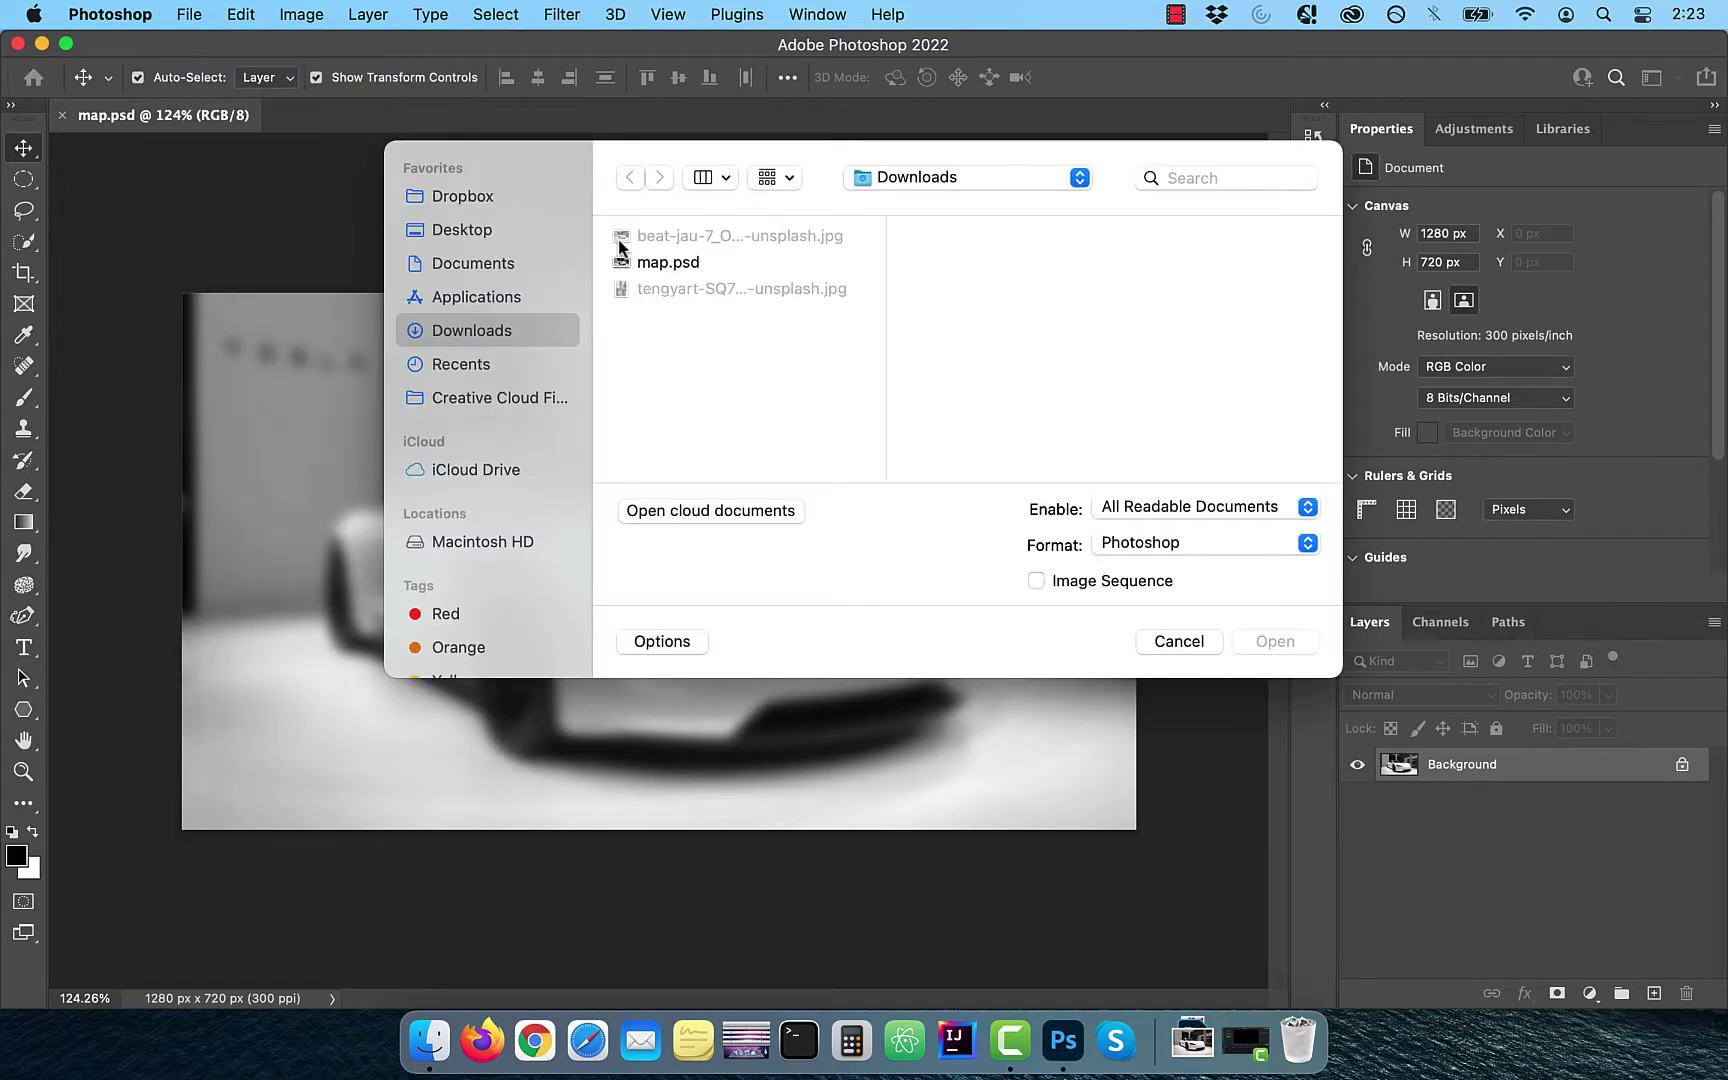
- Open the red and cyan grunge texture and rotate it 90° clockwise
double_click(744, 289)
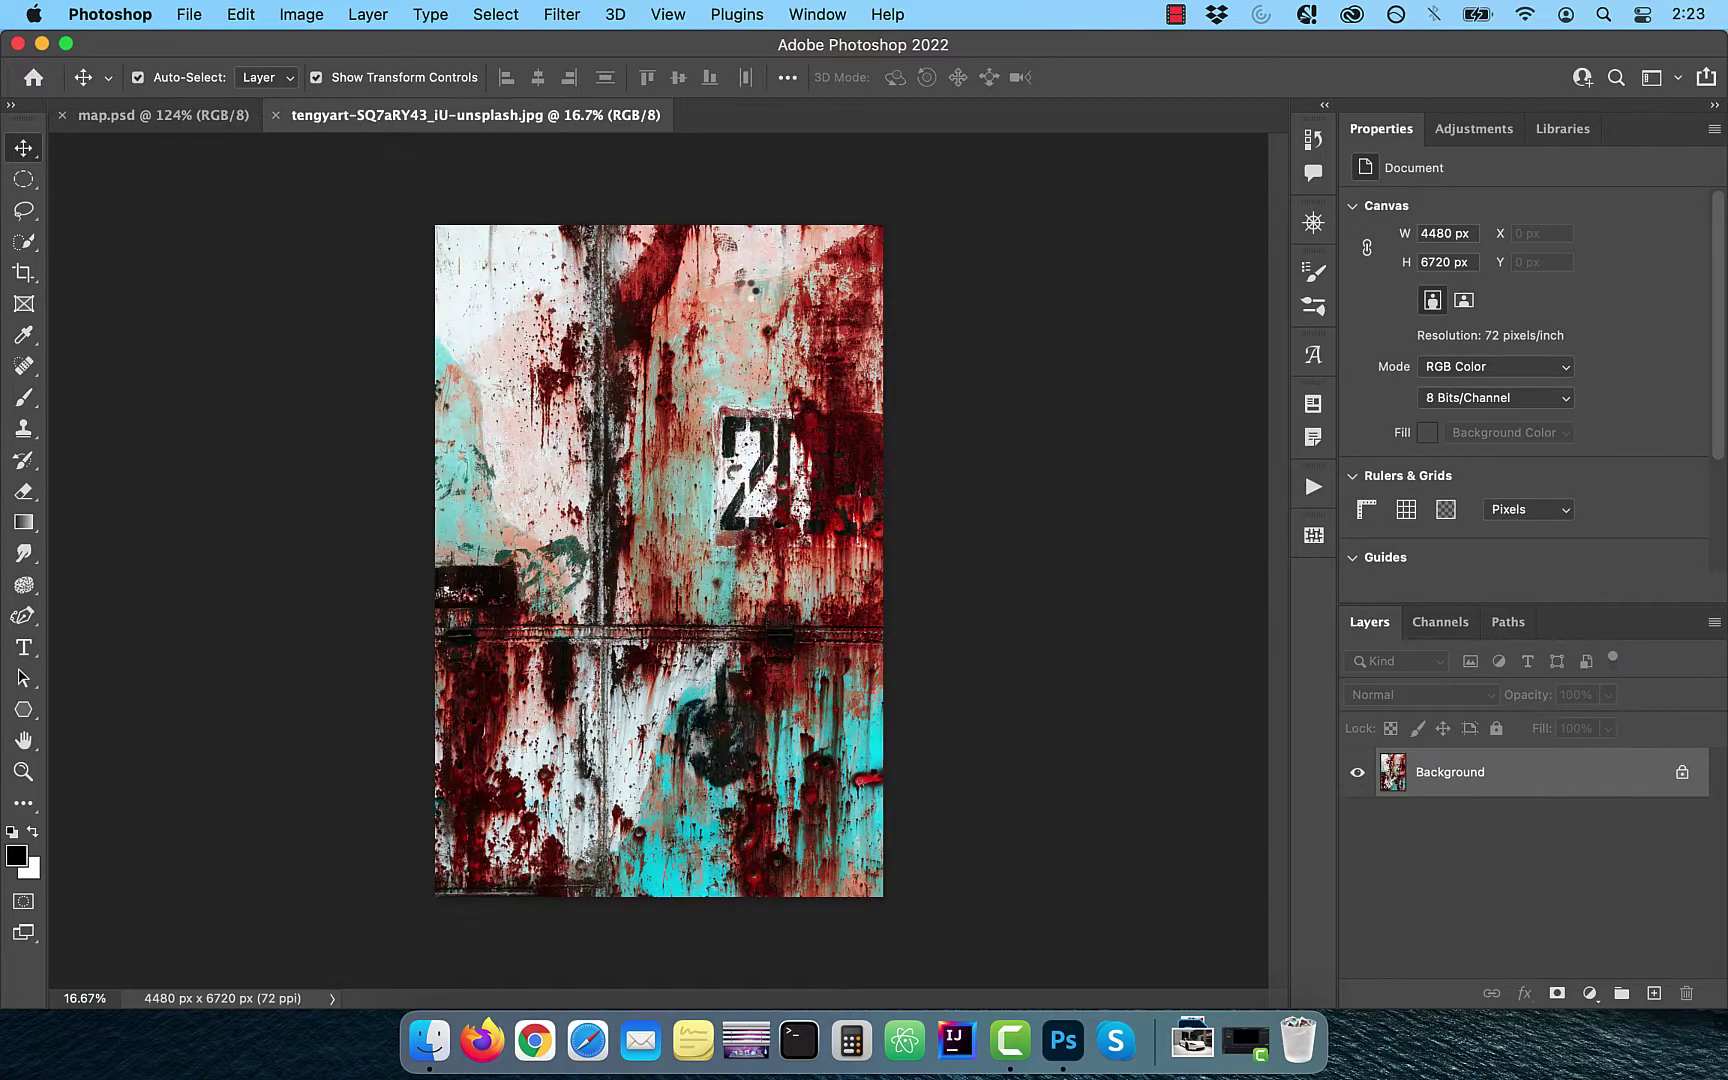
click(303, 16)
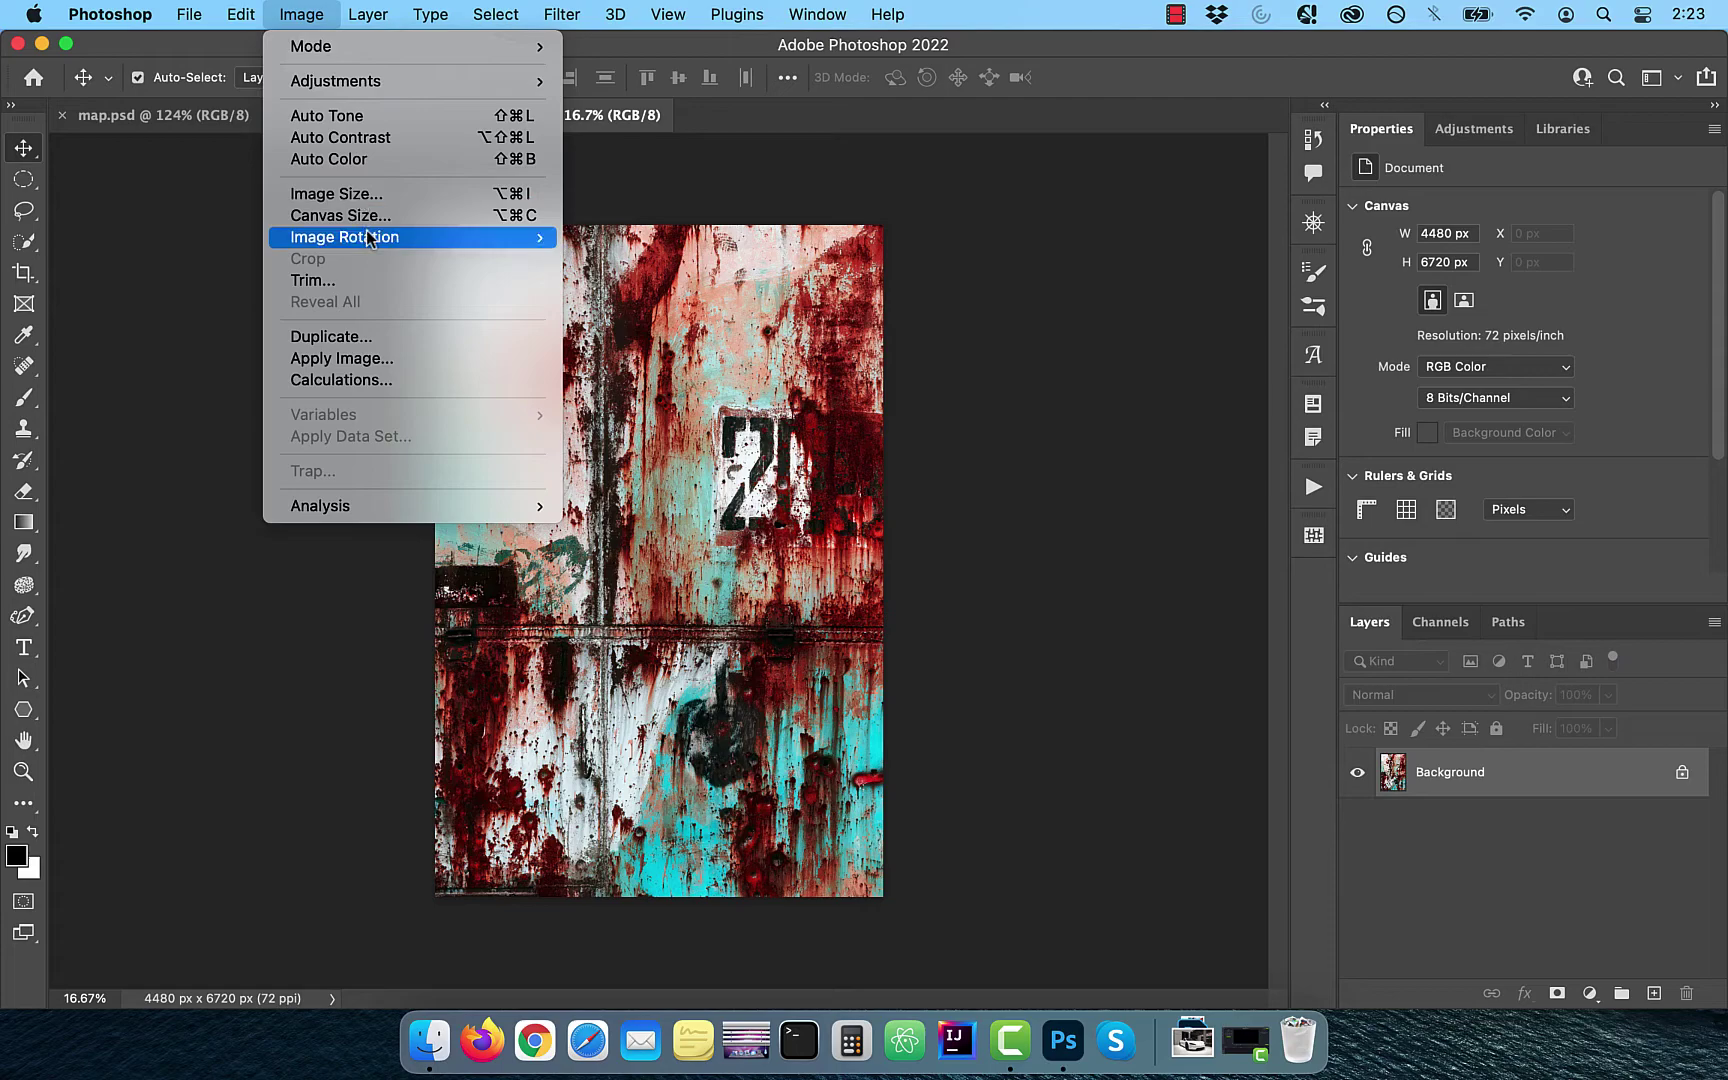
mouse_move(368, 237)
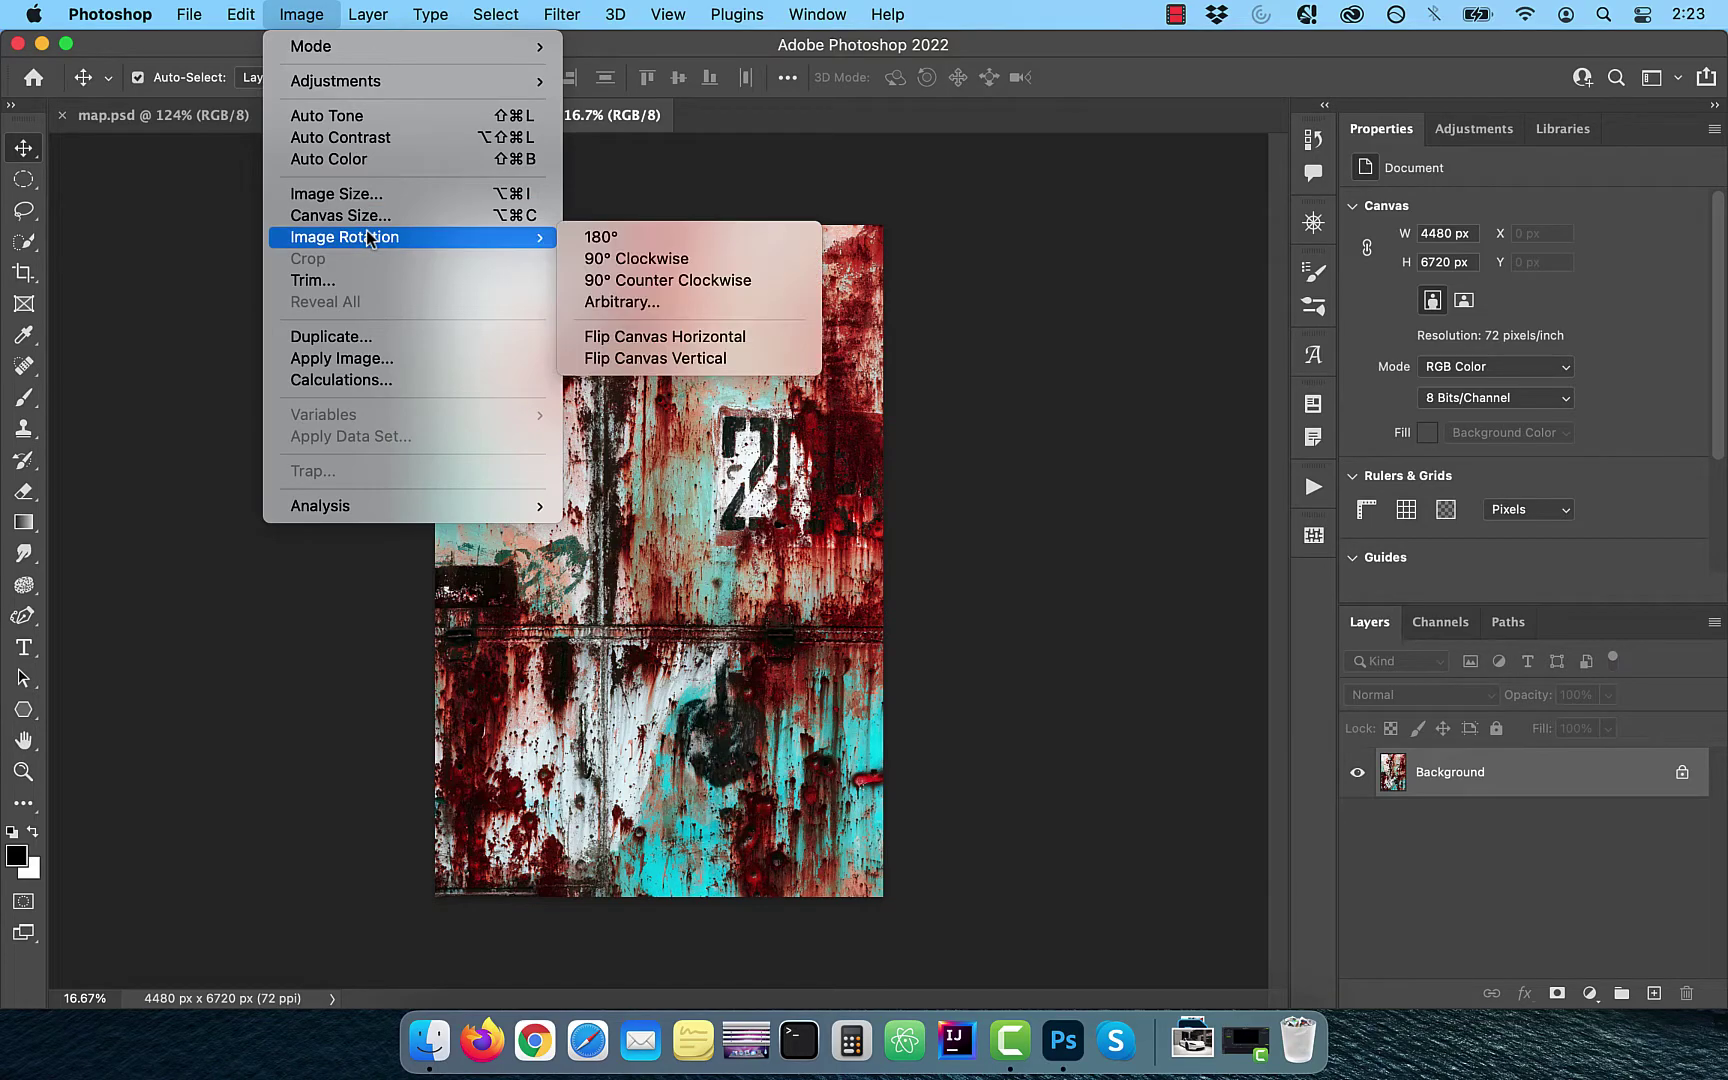
click(673, 262)
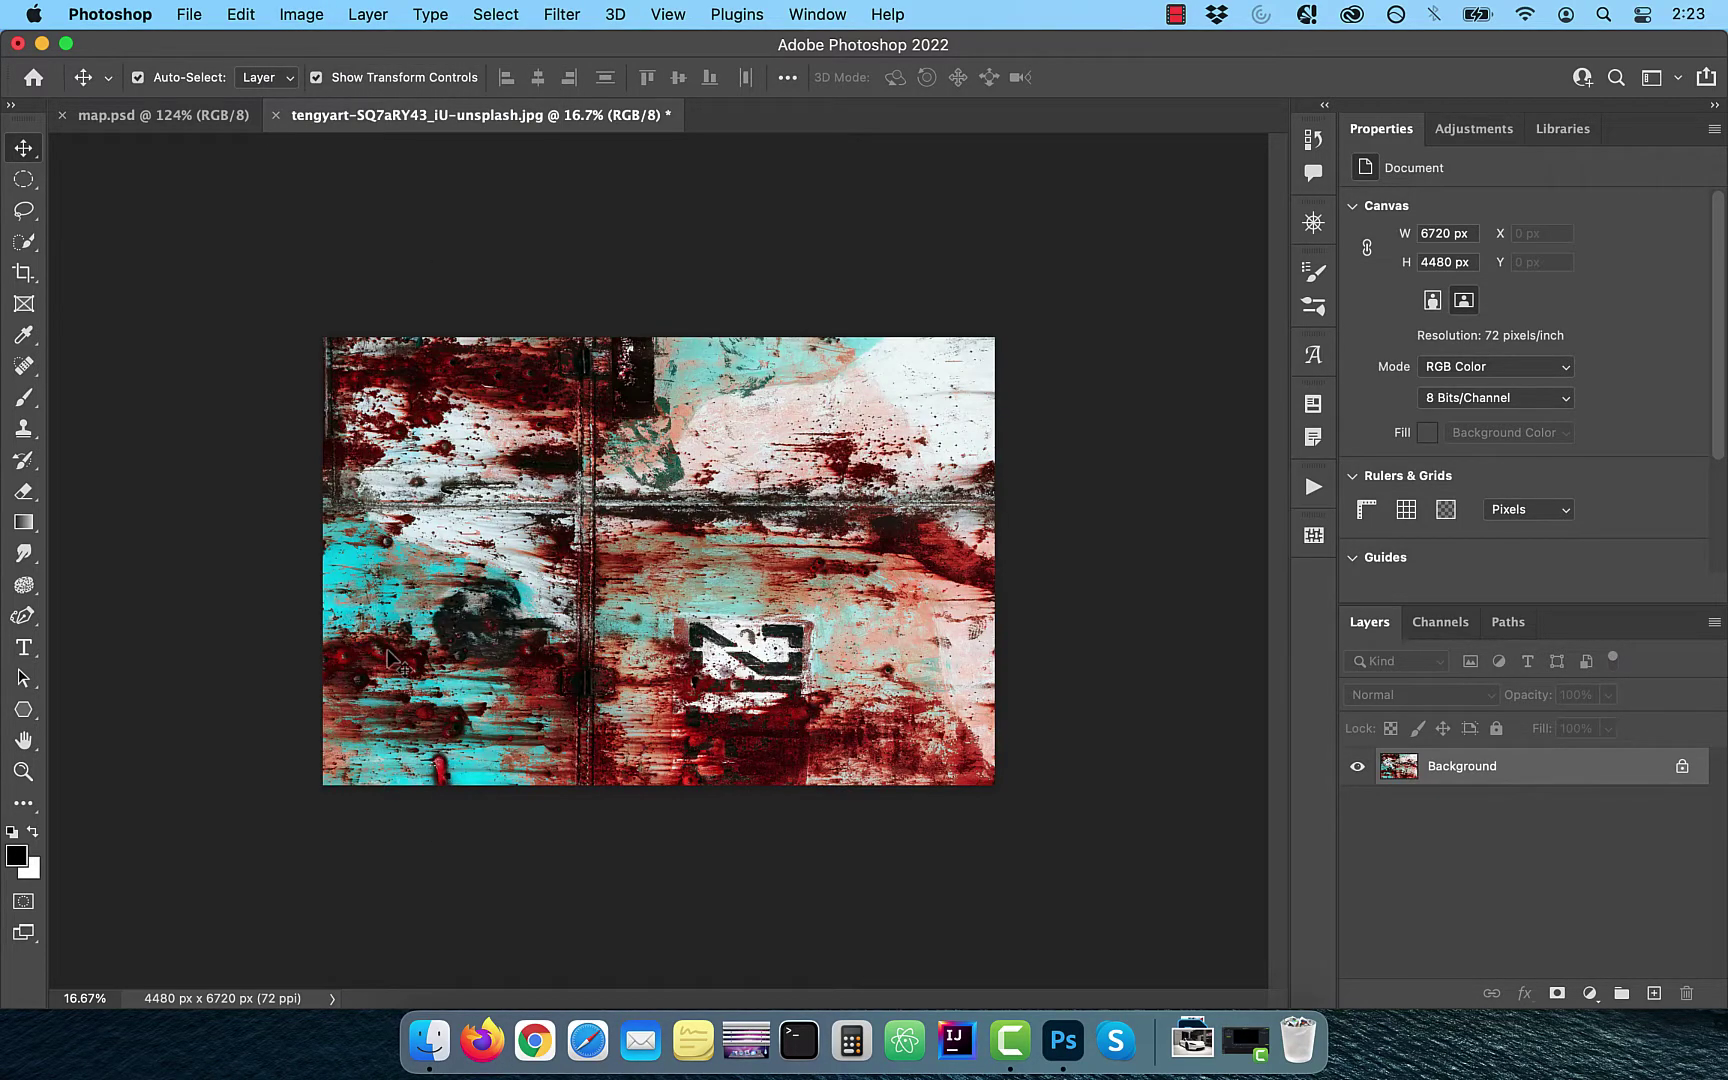
- Crop the rotated texture to a 16:9 ratio
click(21, 276)
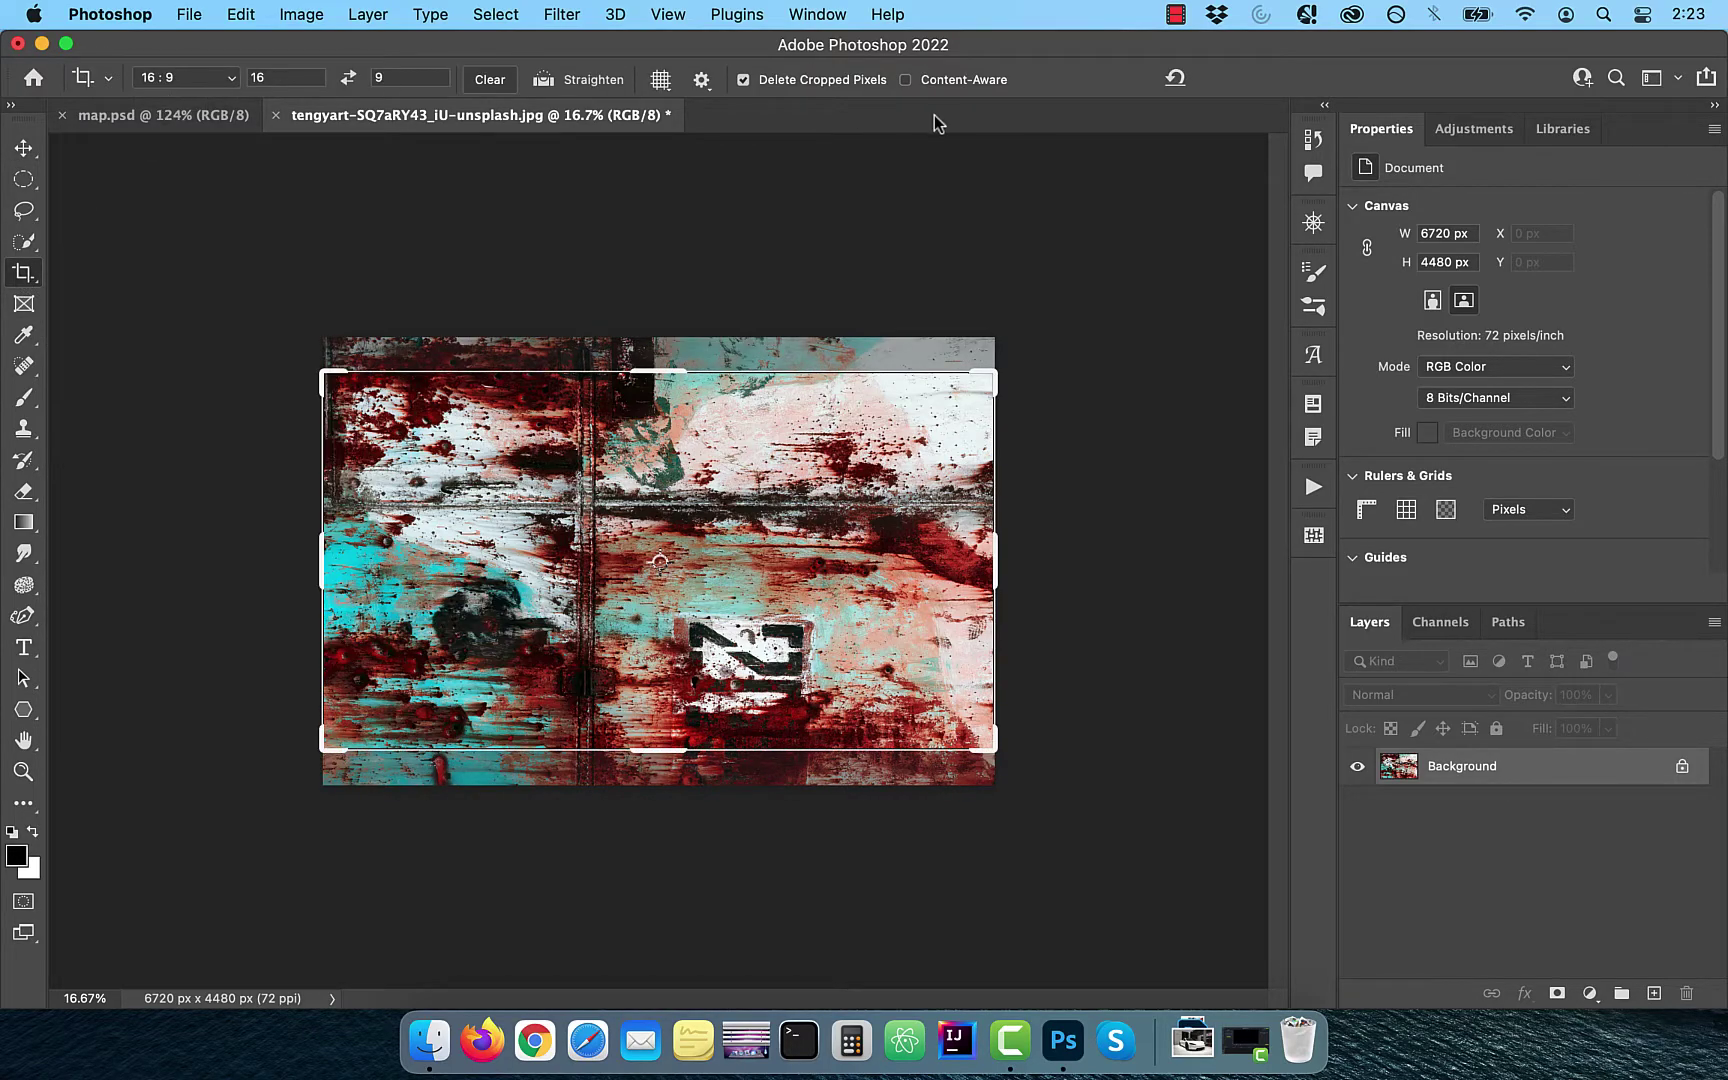
click(834, 392)
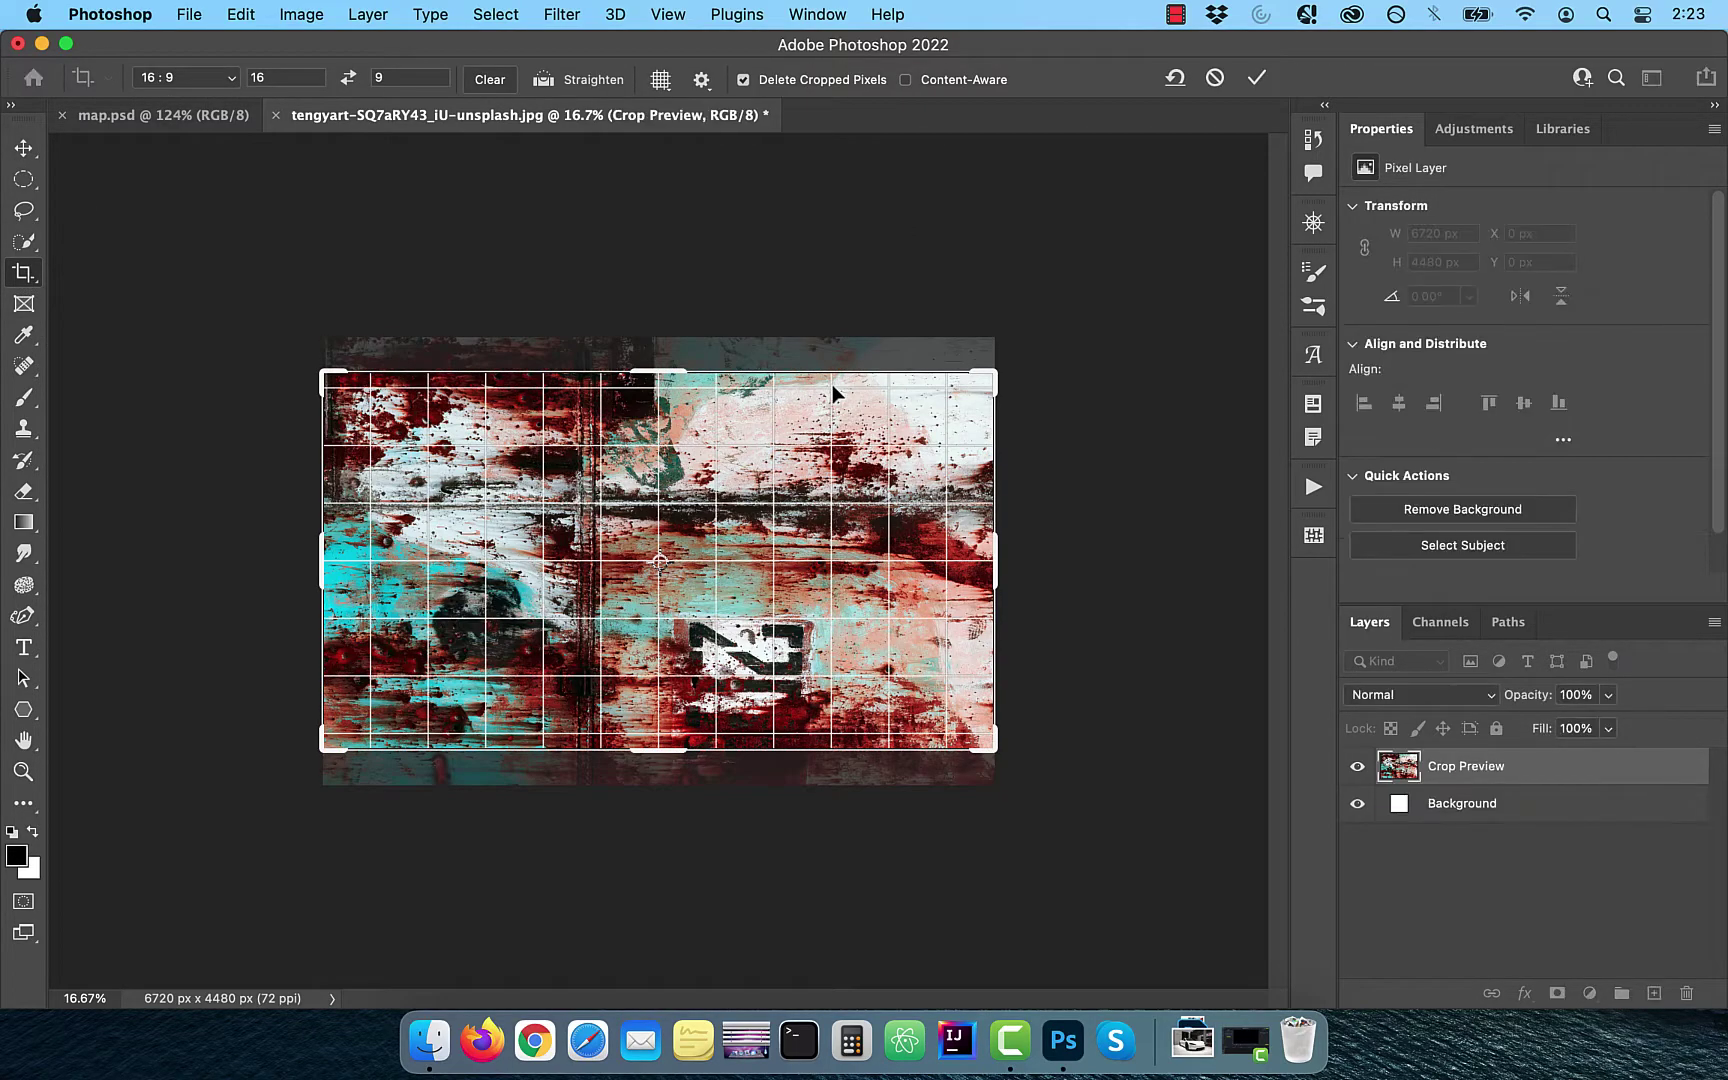
key(Return)
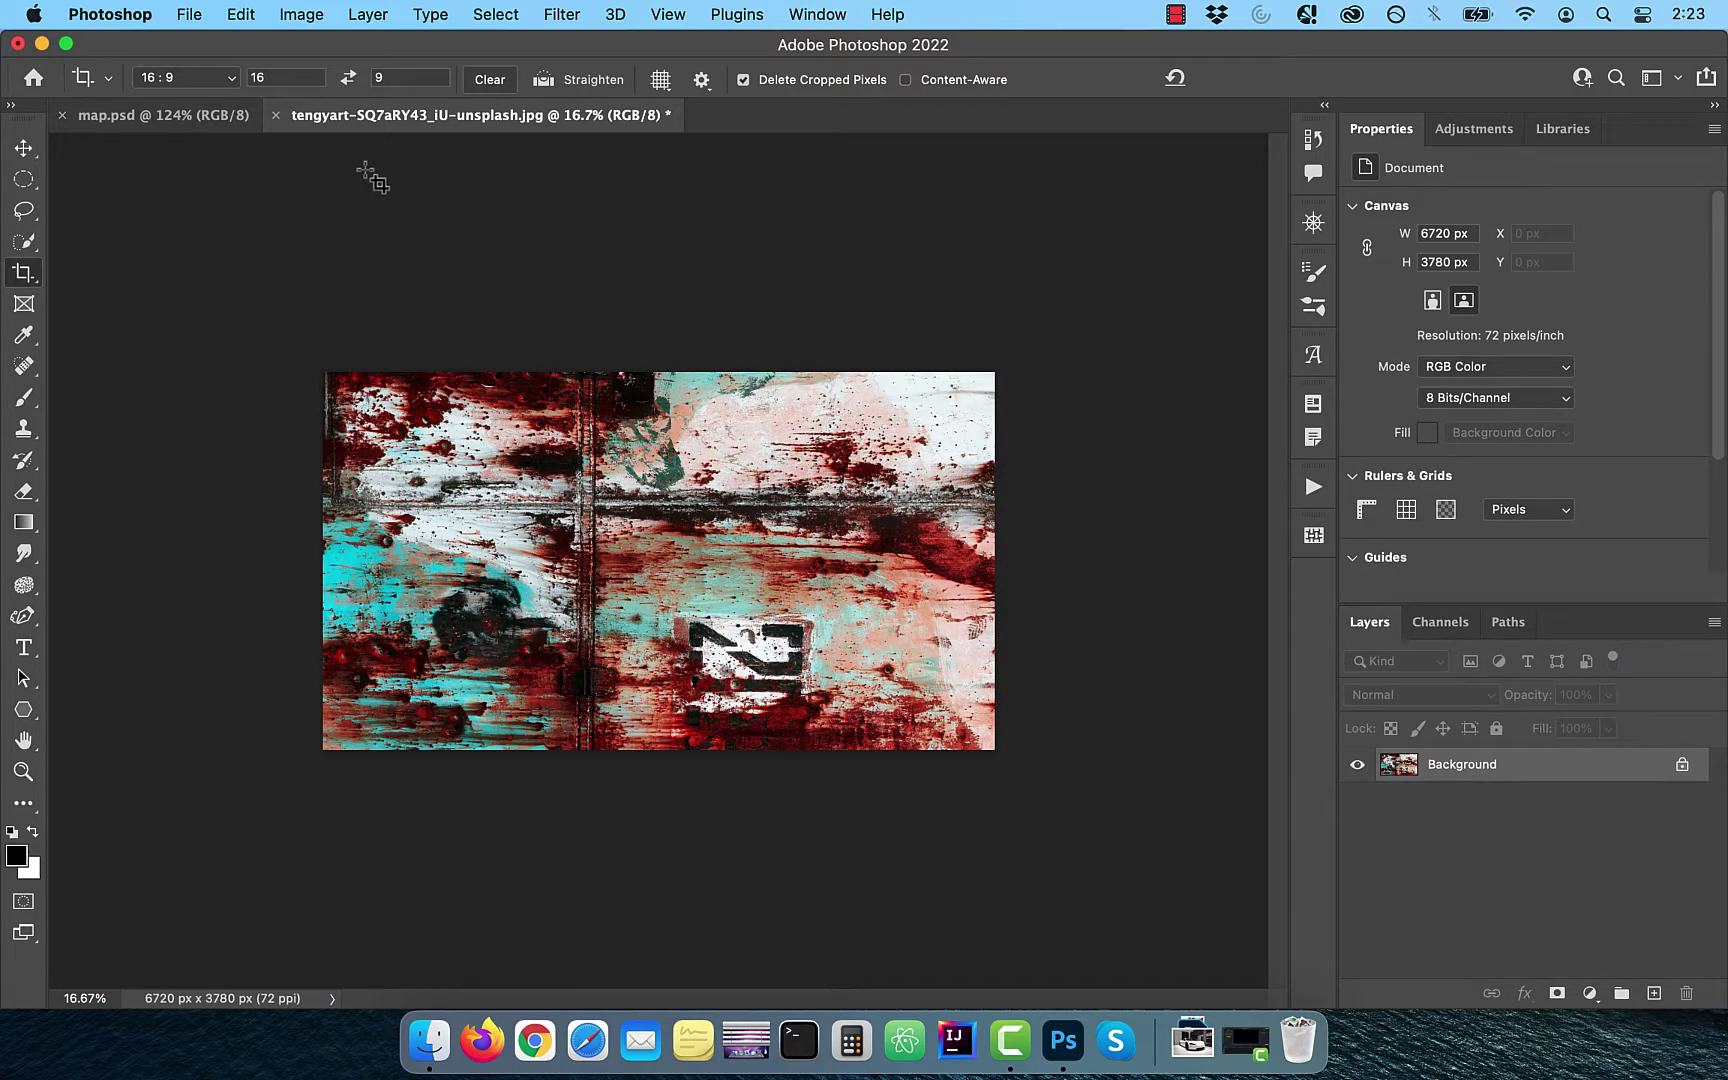
- Set the texture's resolution to 300 ppi in Image Size and select the height value
click(301, 15)
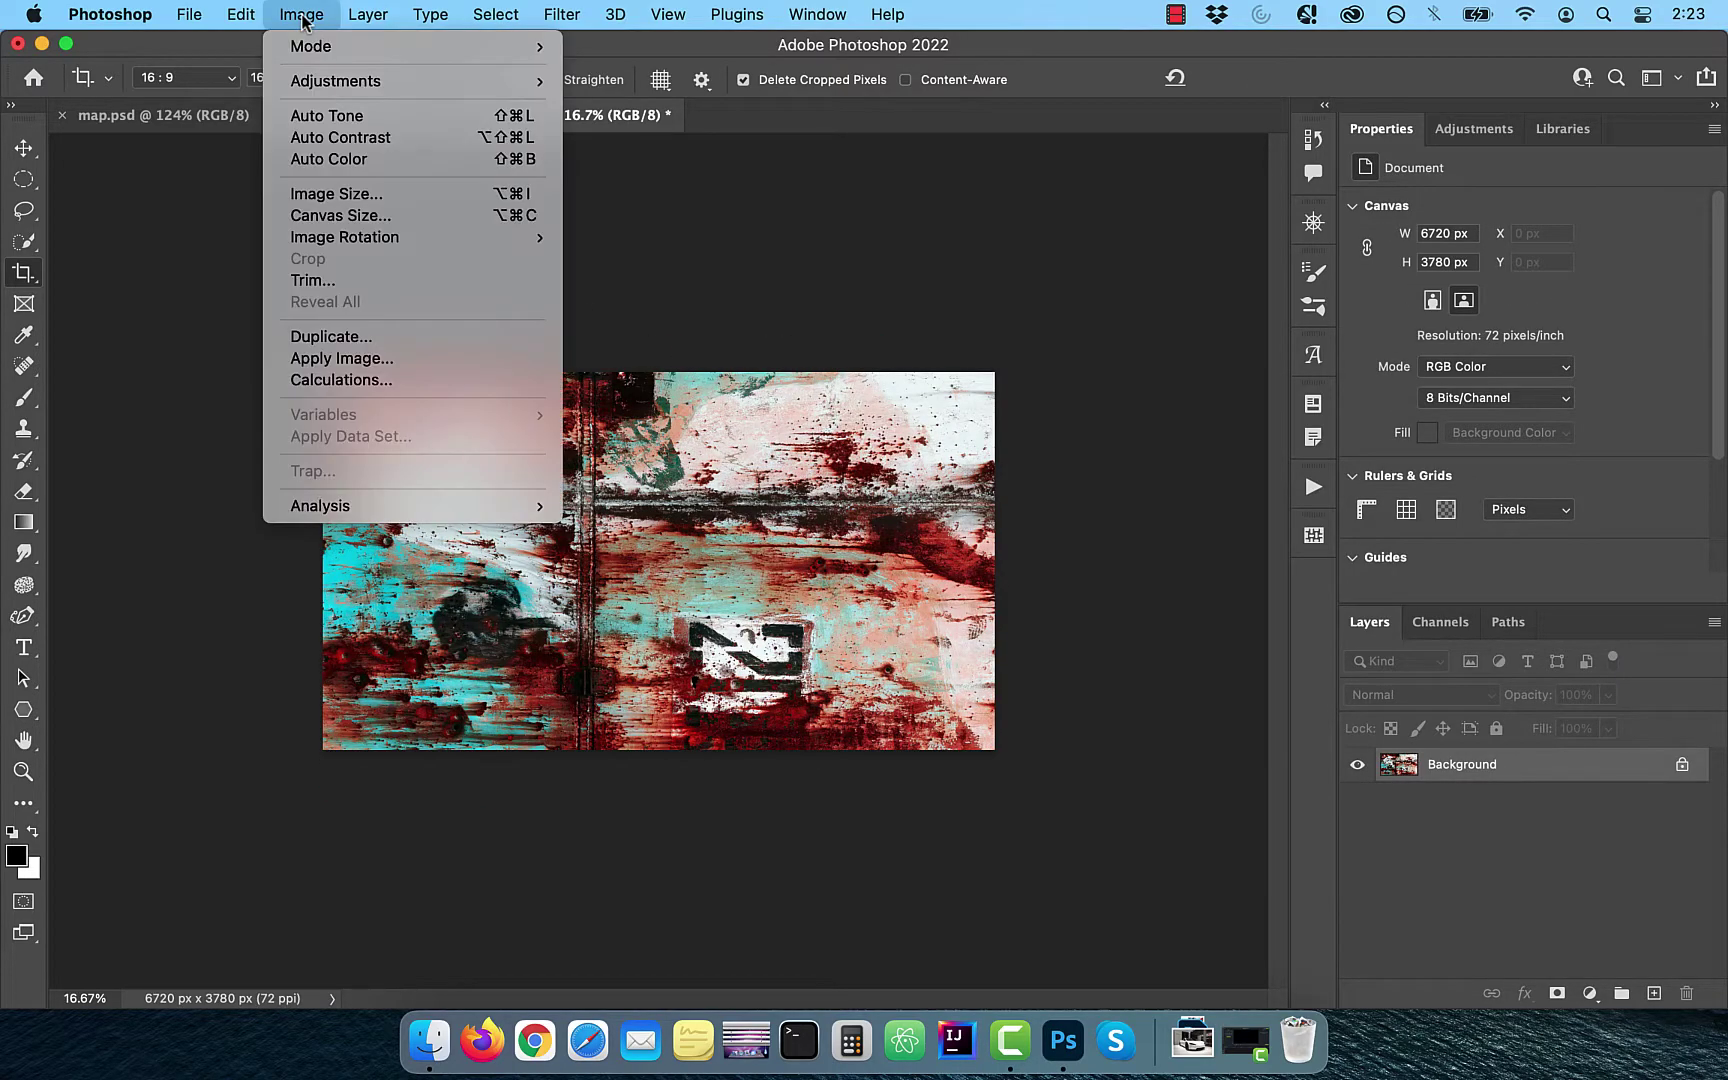
click(350, 194)
click(778, 350)
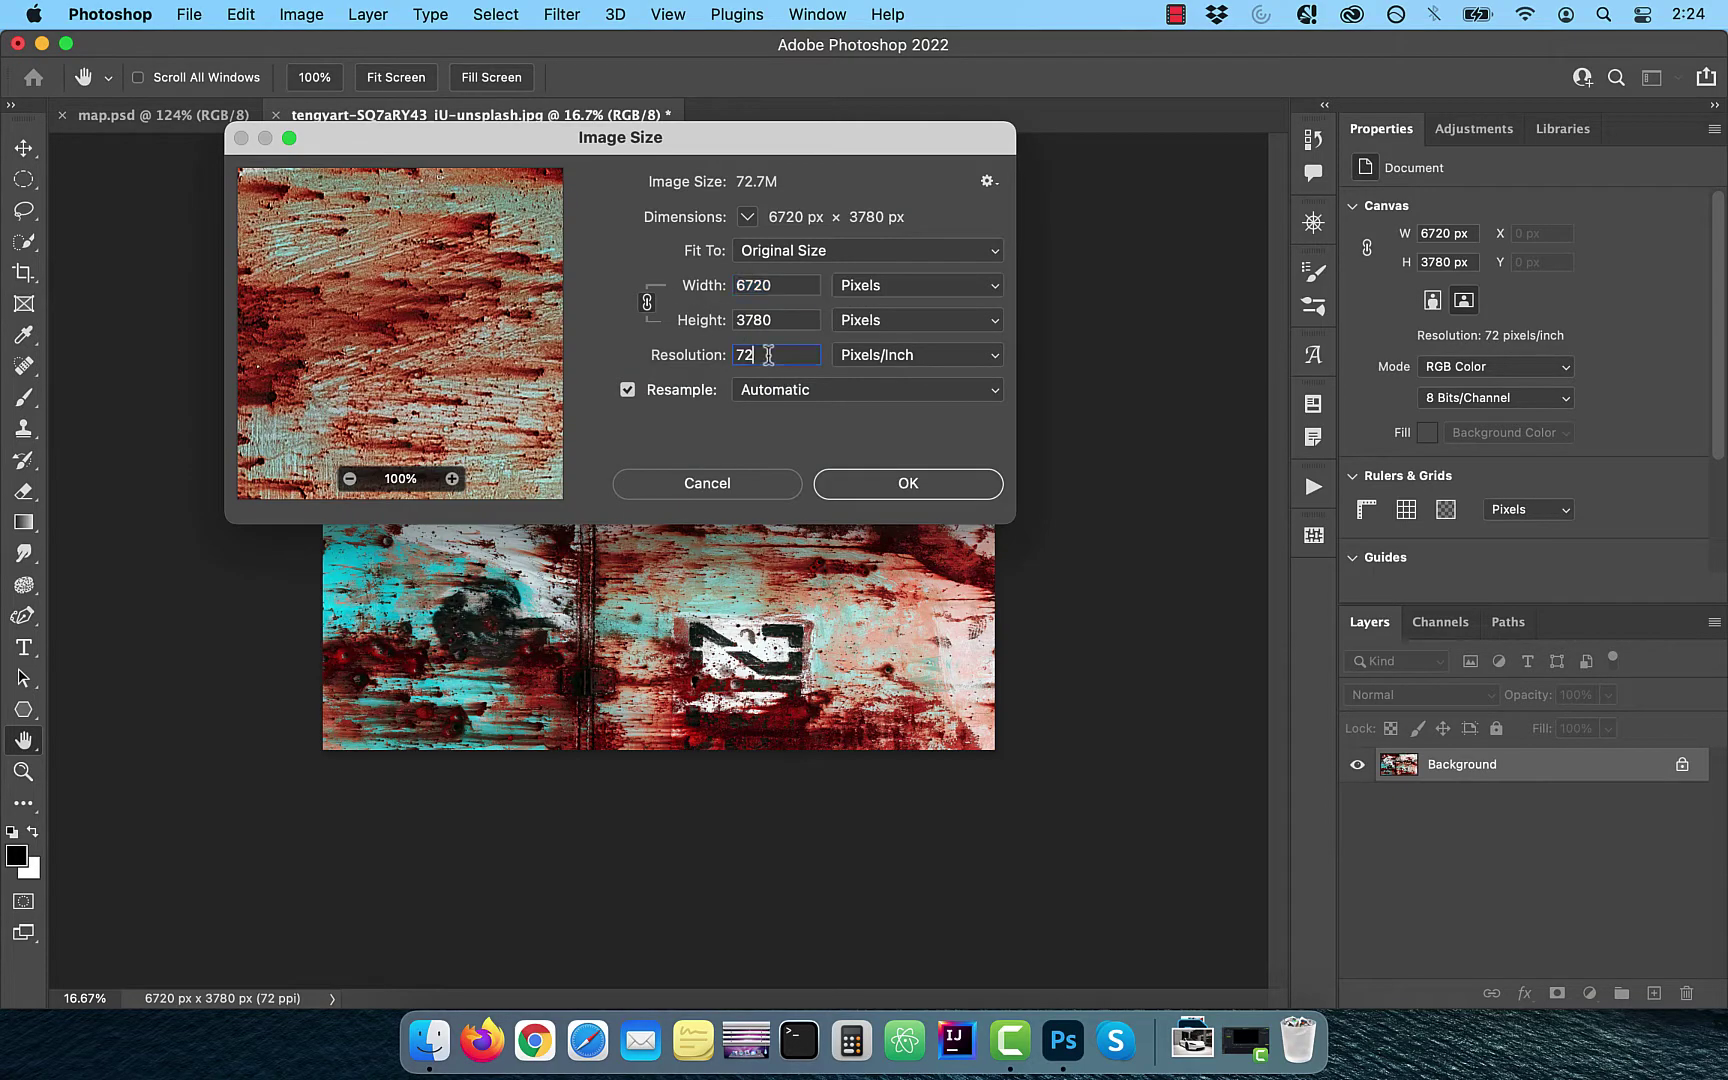
double_click(778, 350)
text(300)
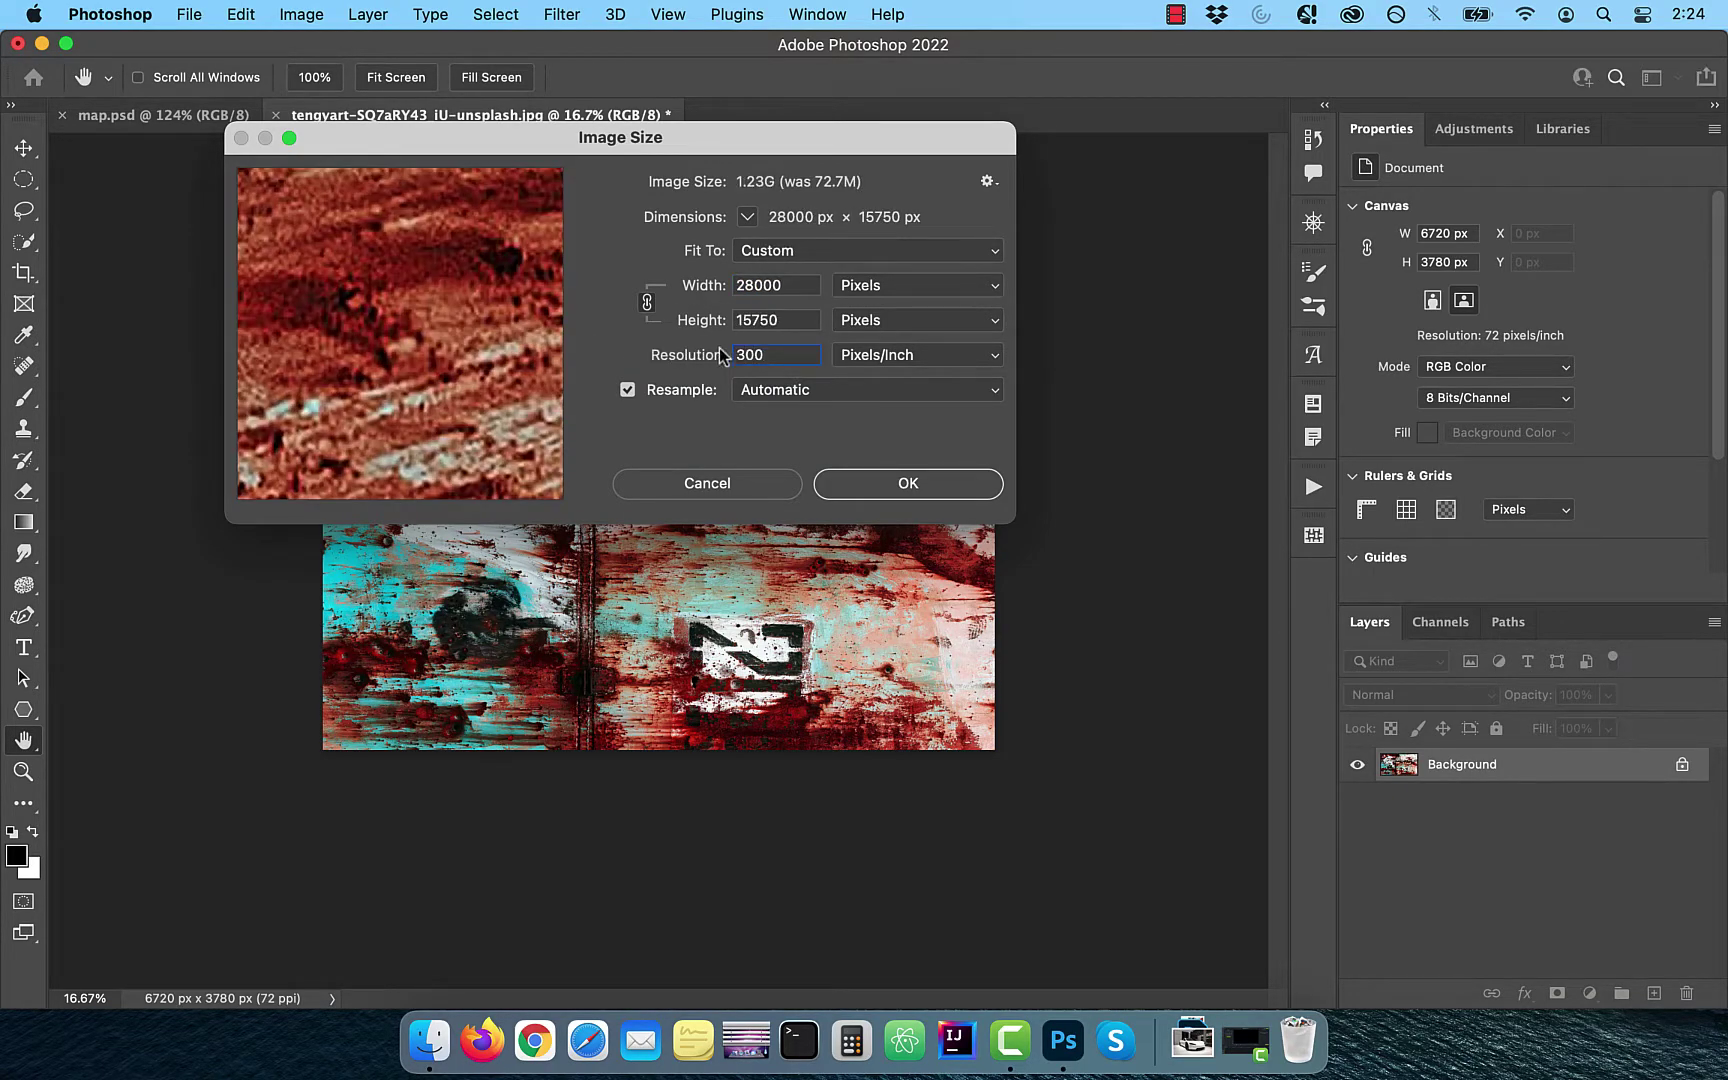
double_click(797, 322)
- Finish resizing the texture to 1280 × 720 px and view it at 100%
text(720)
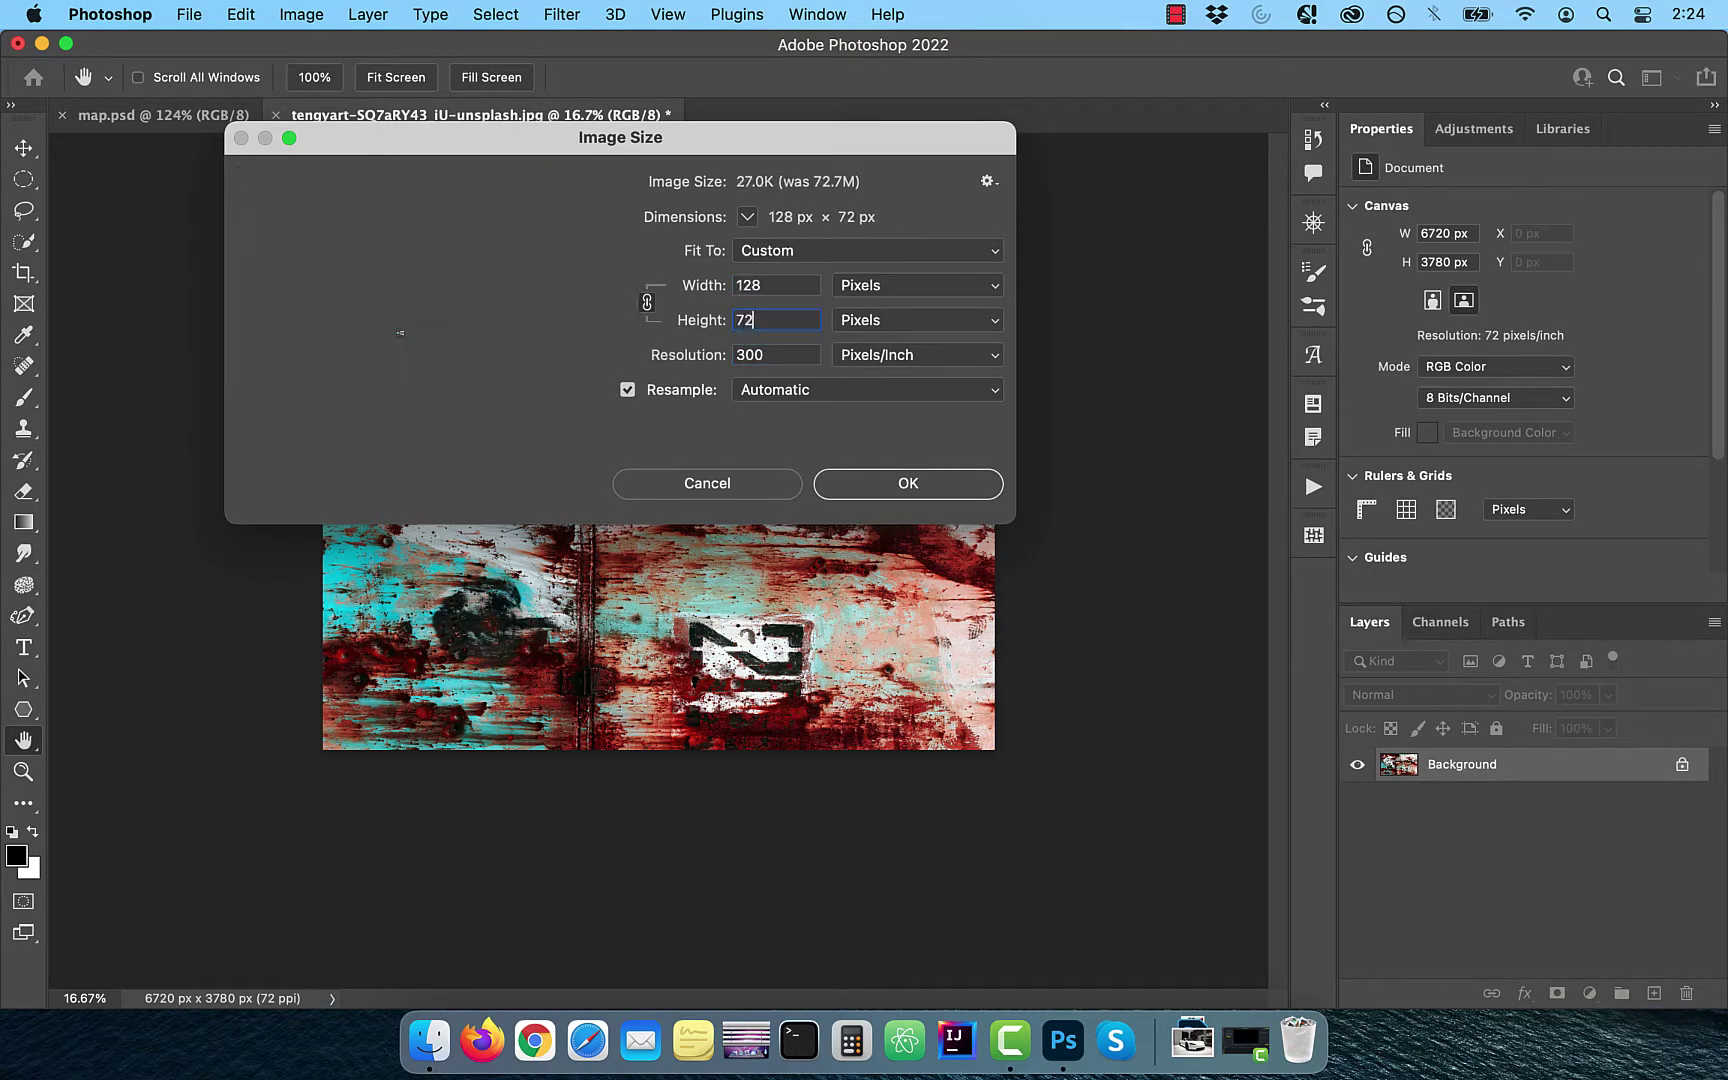
click(964, 480)
key(c)
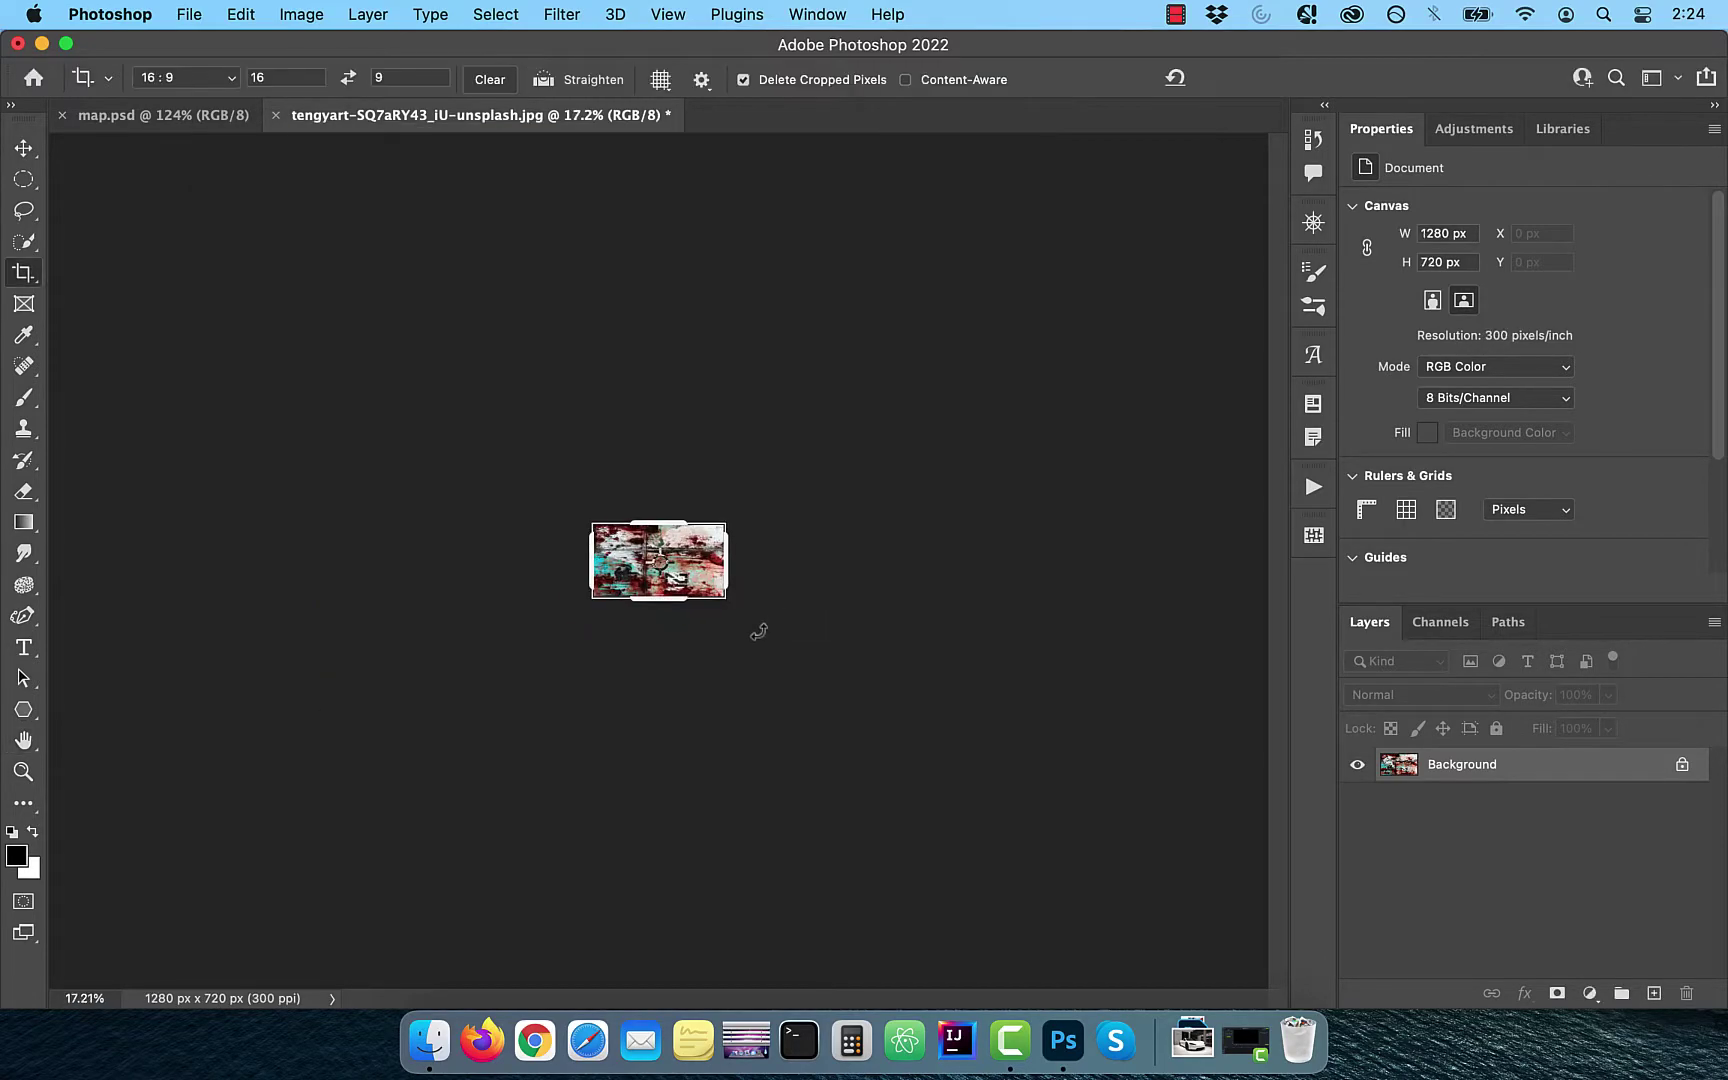
key(super+0)
key(super+1)
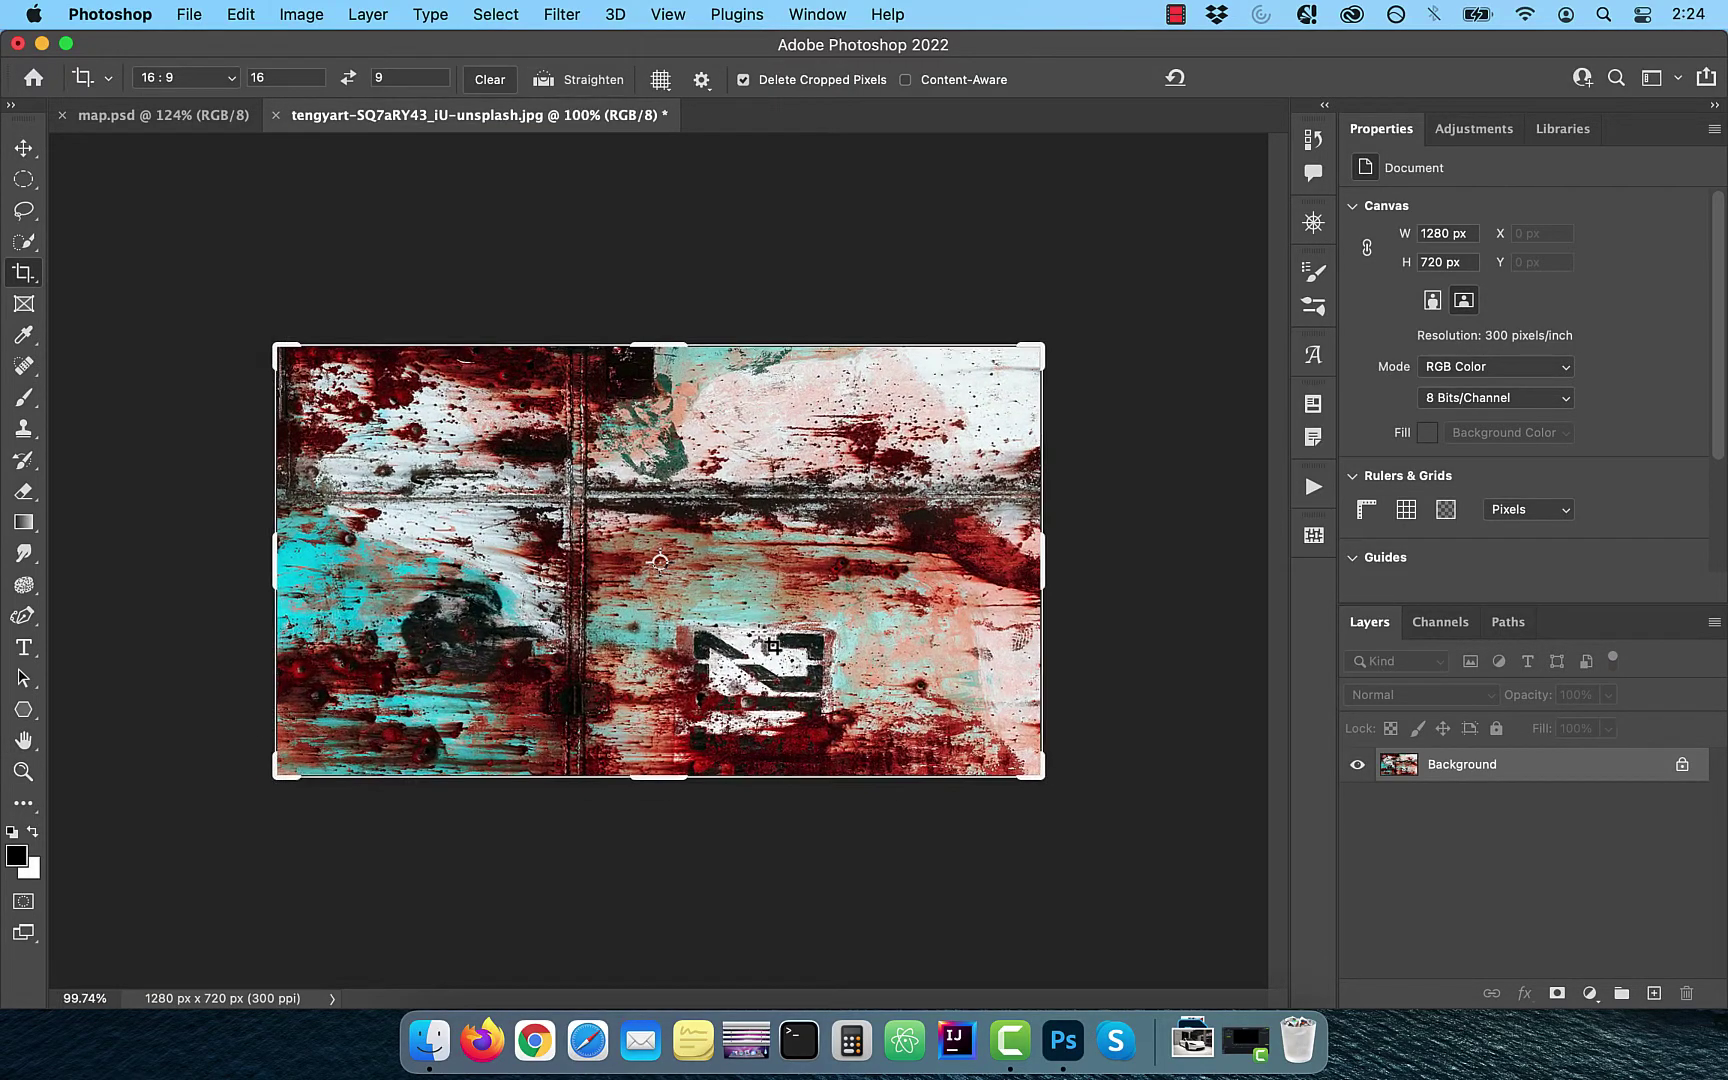
- Distort the texture with Displace at scale 30, using map.psd as the displacement map
click(566, 14)
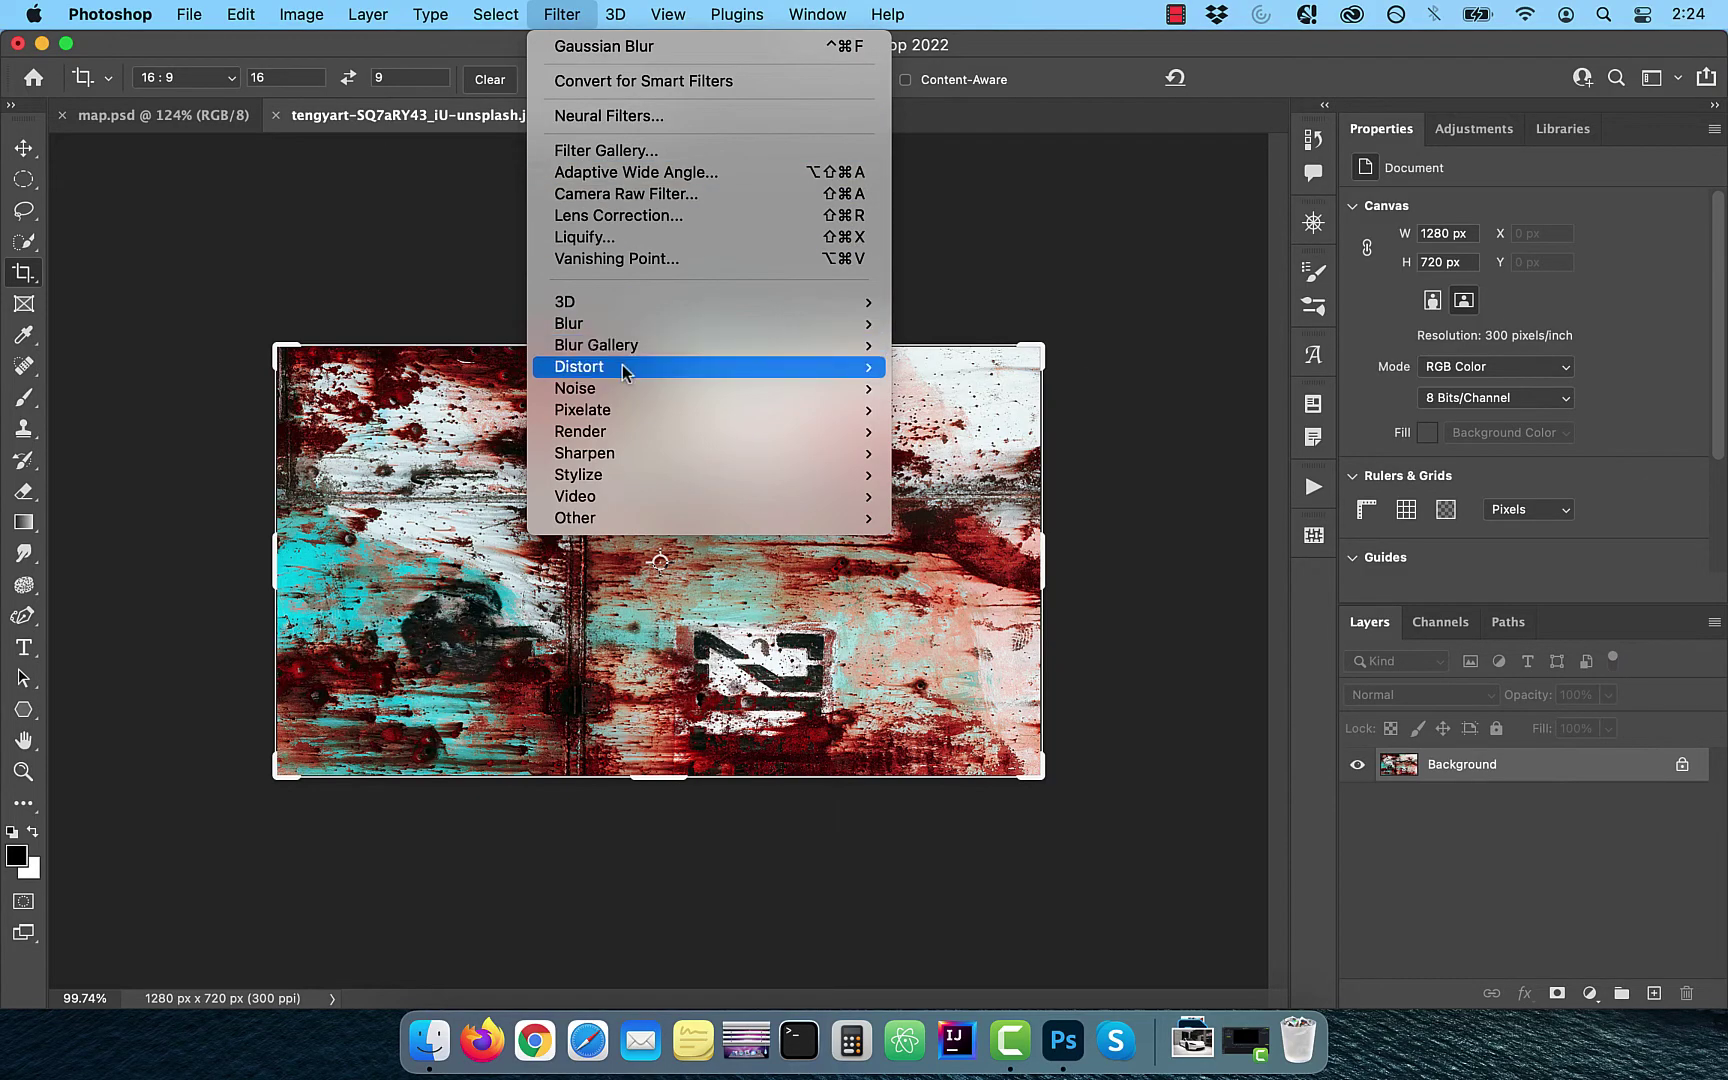
mouse_move(622, 364)
click(983, 365)
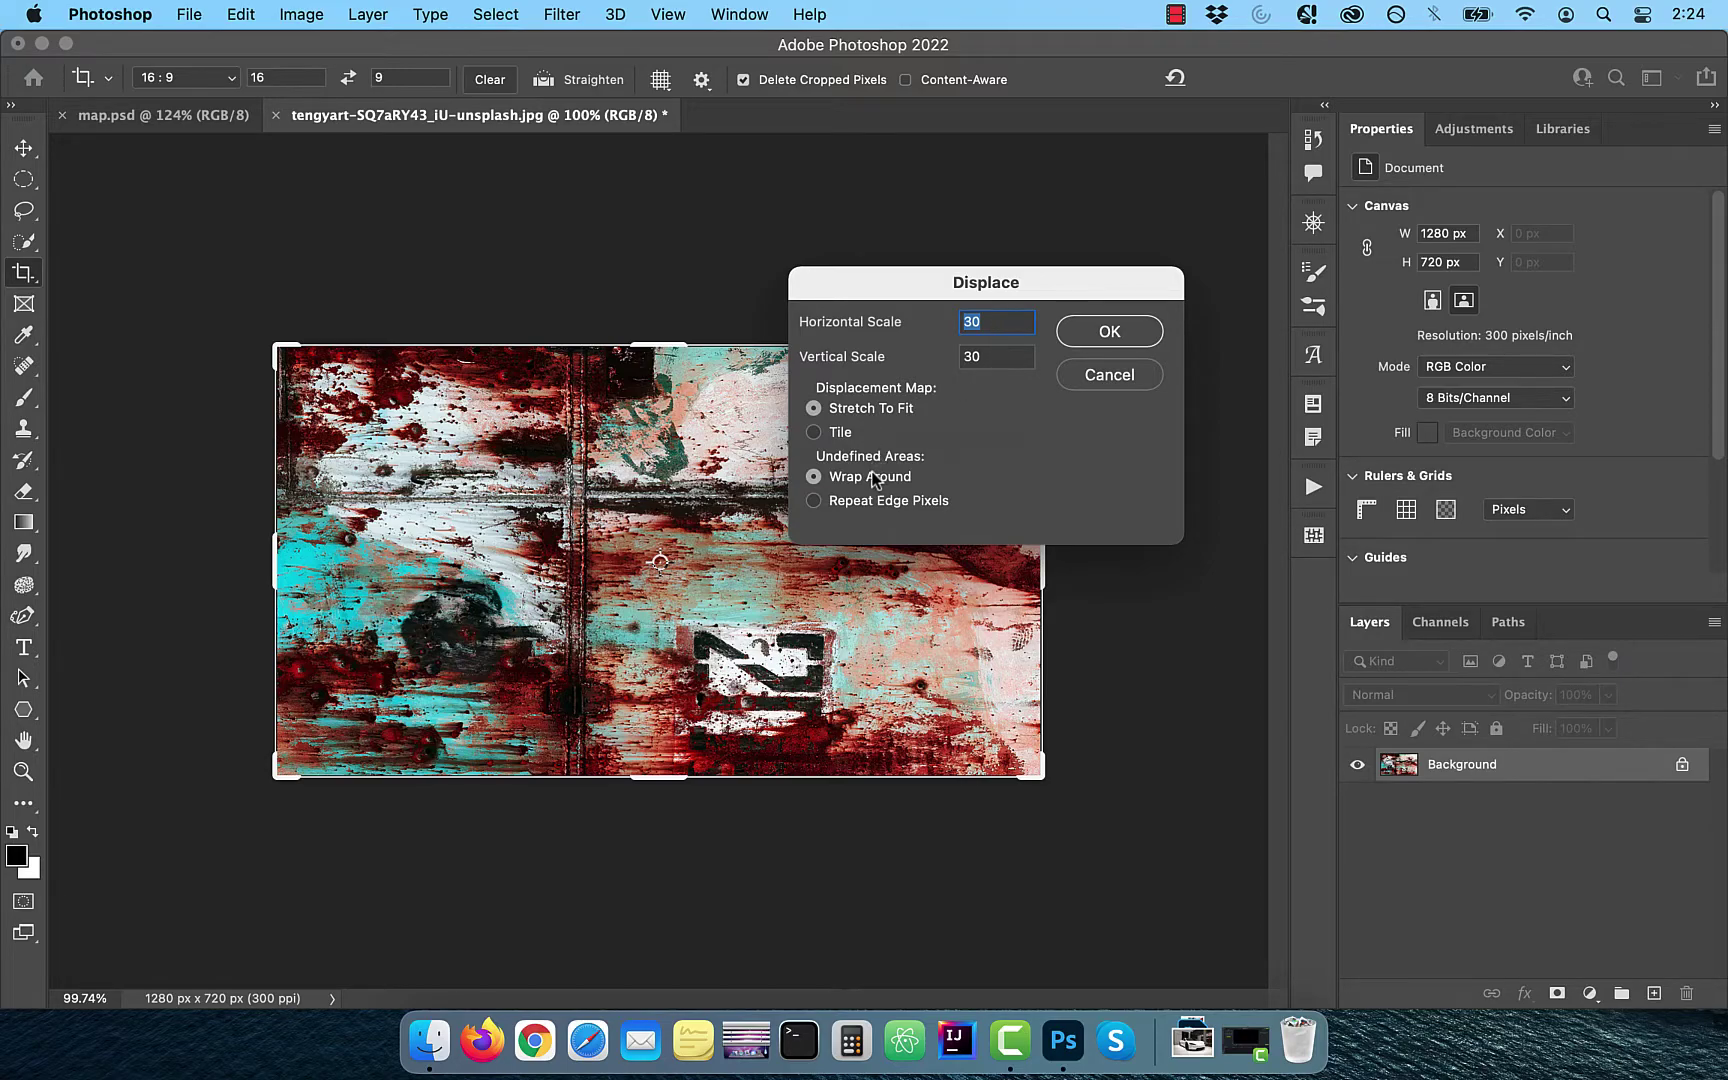
click(1143, 333)
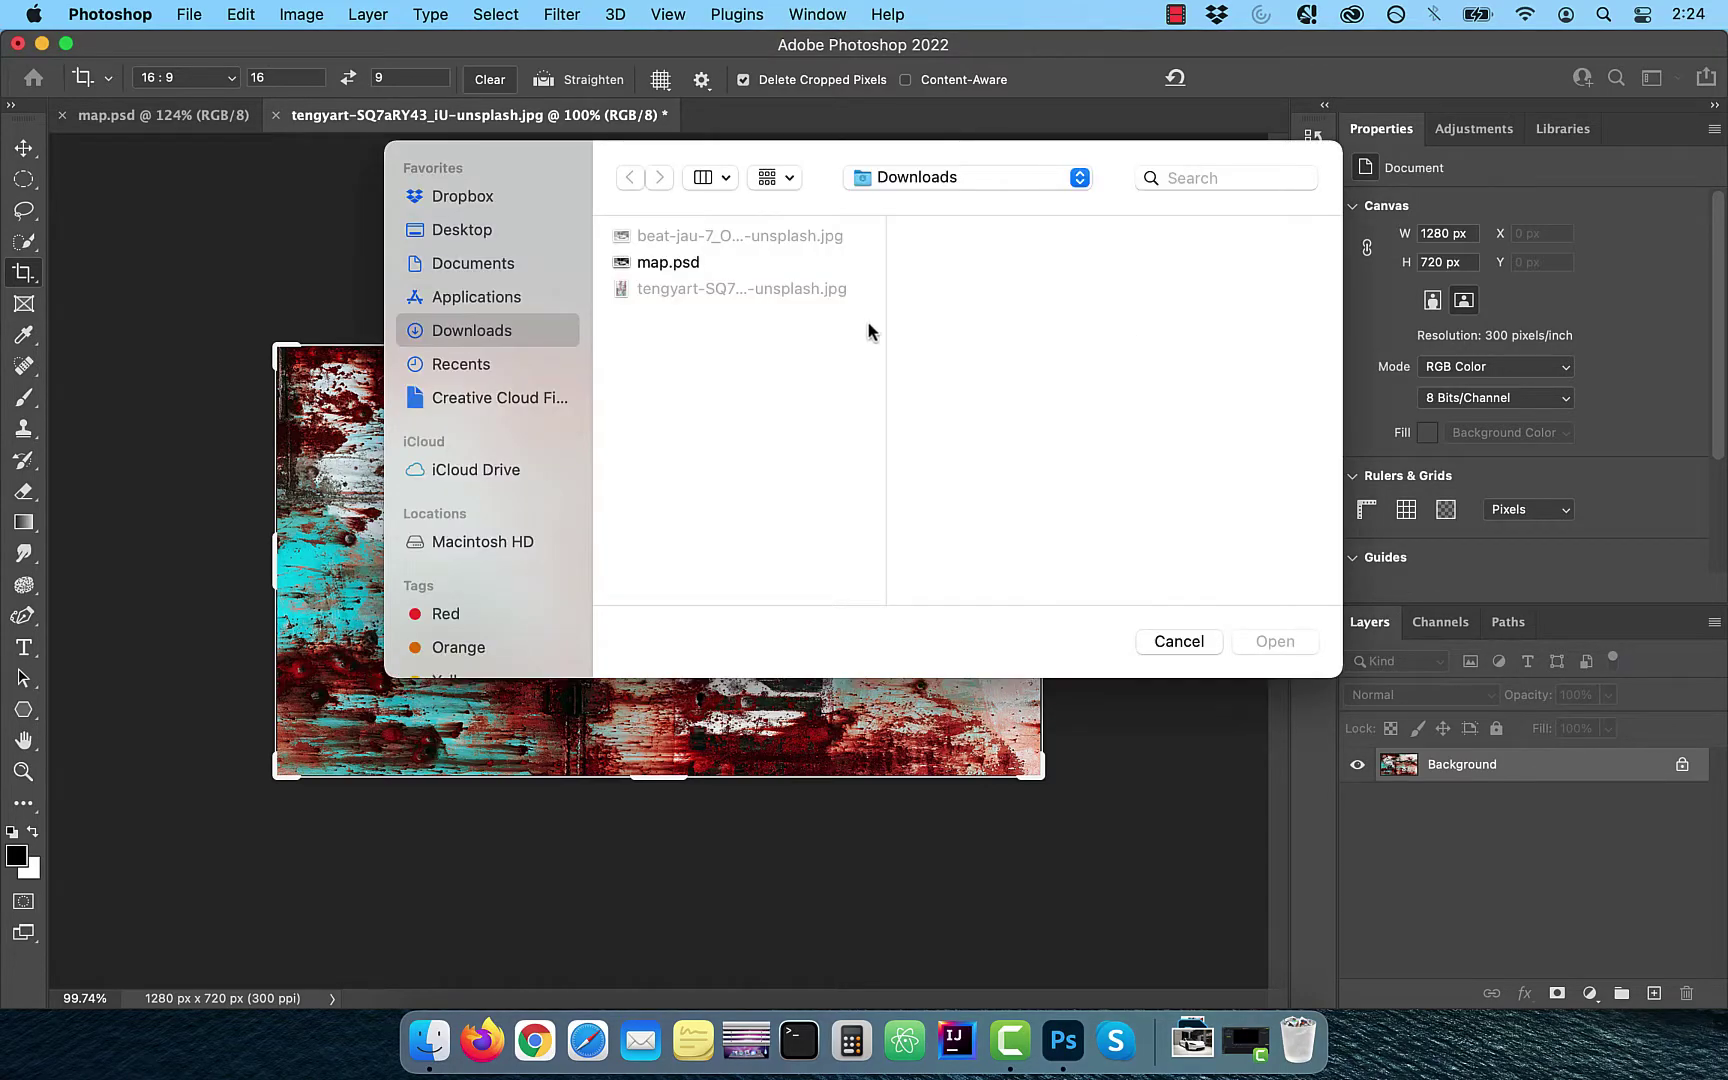
click(690, 266)
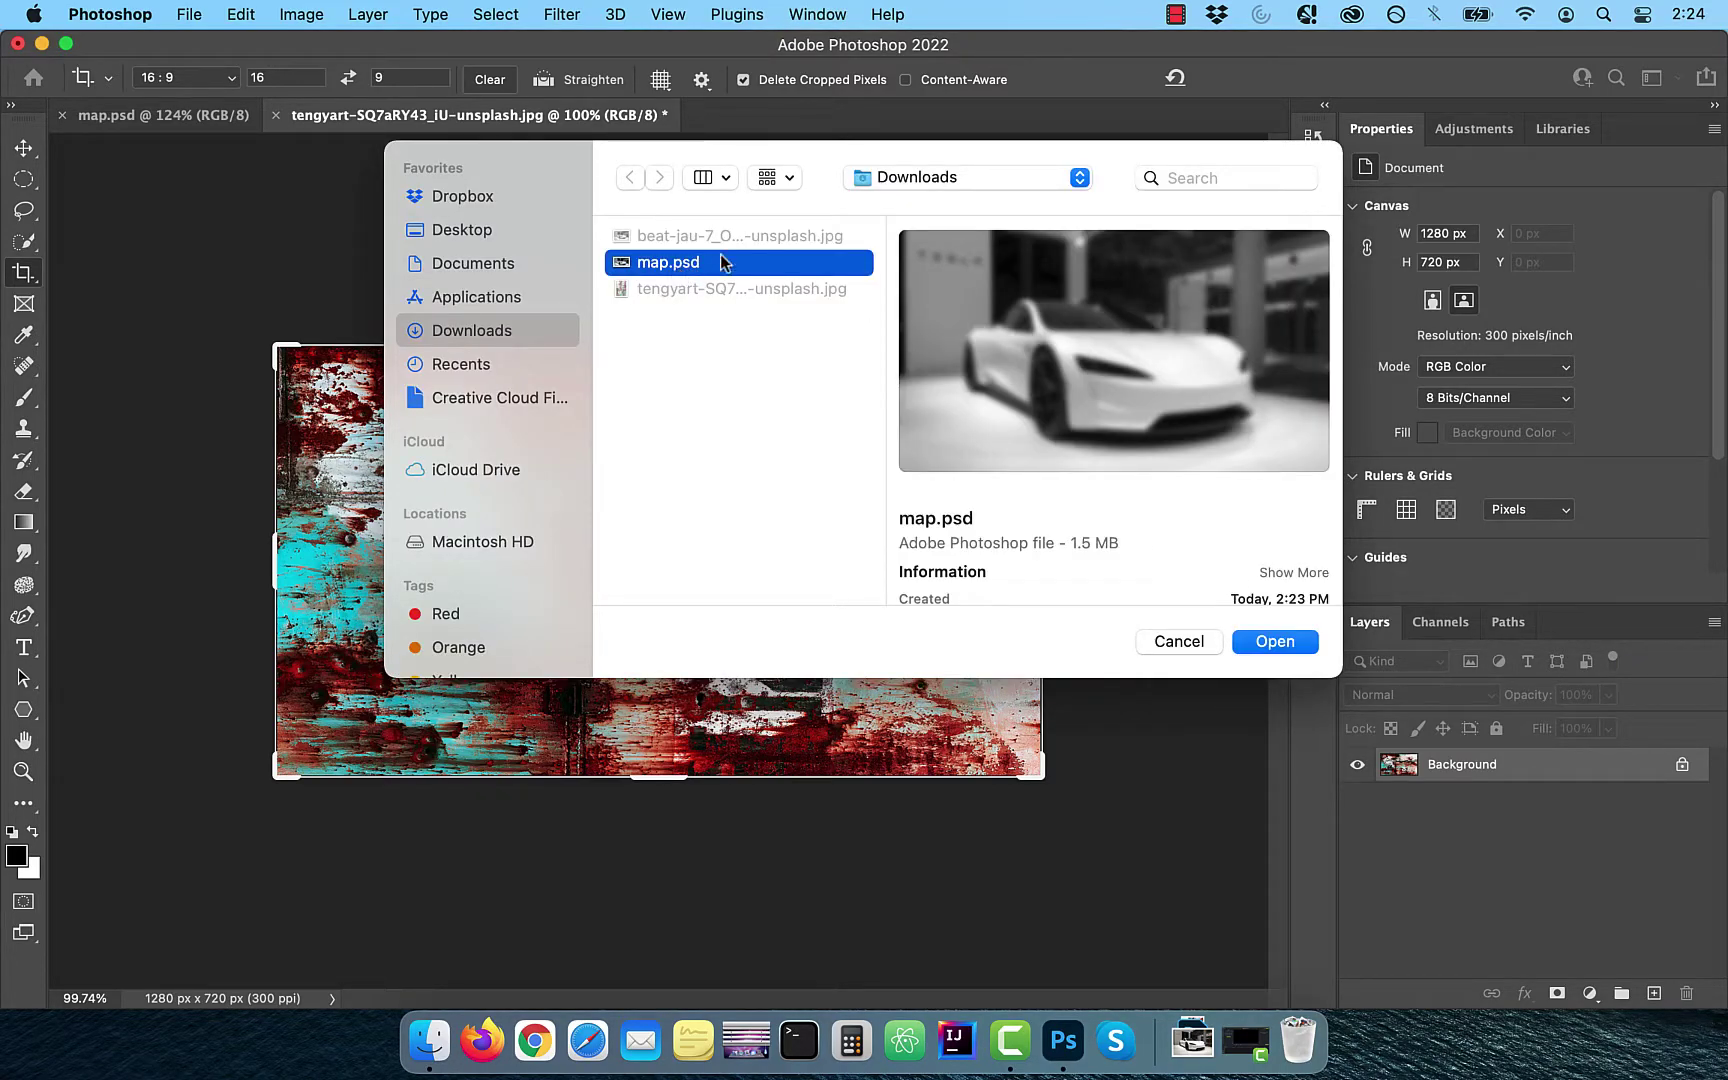
double_click(722, 262)
click(189, 14)
- Reopen the Tesla car photo from Downloads and commit a 16:9 crop
mouse_move(262, 140)
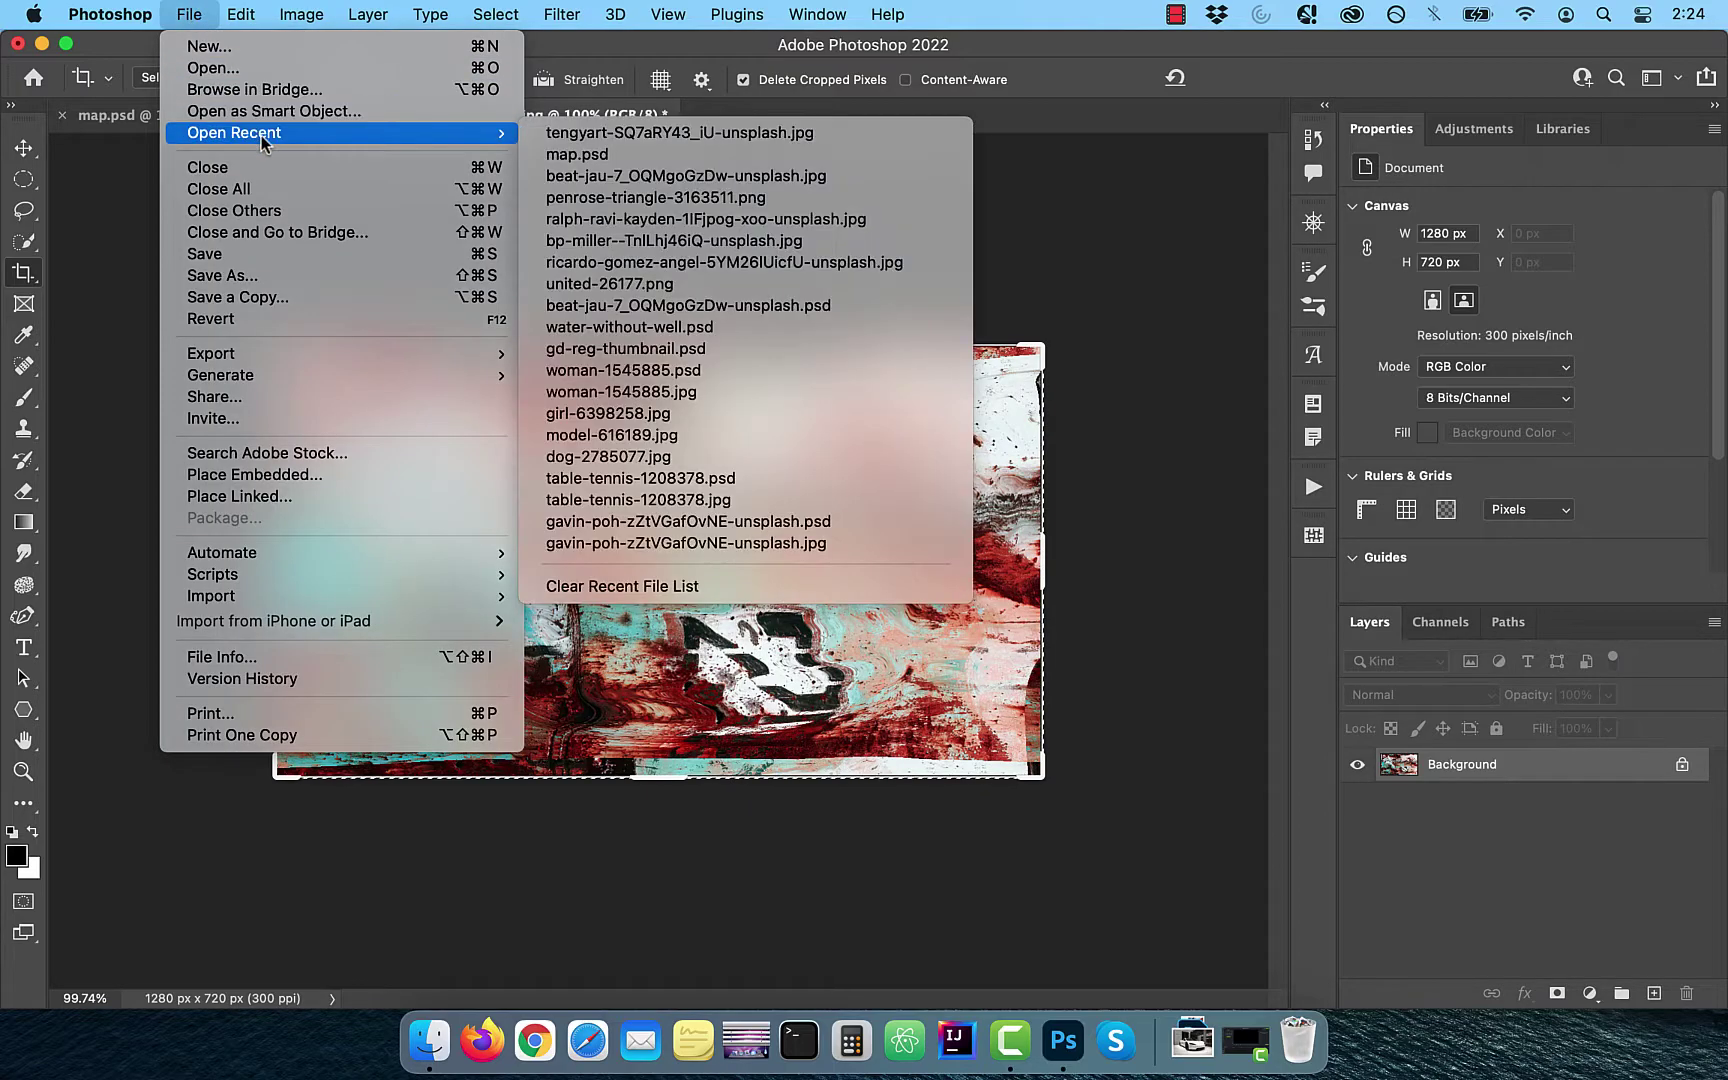
click(250, 68)
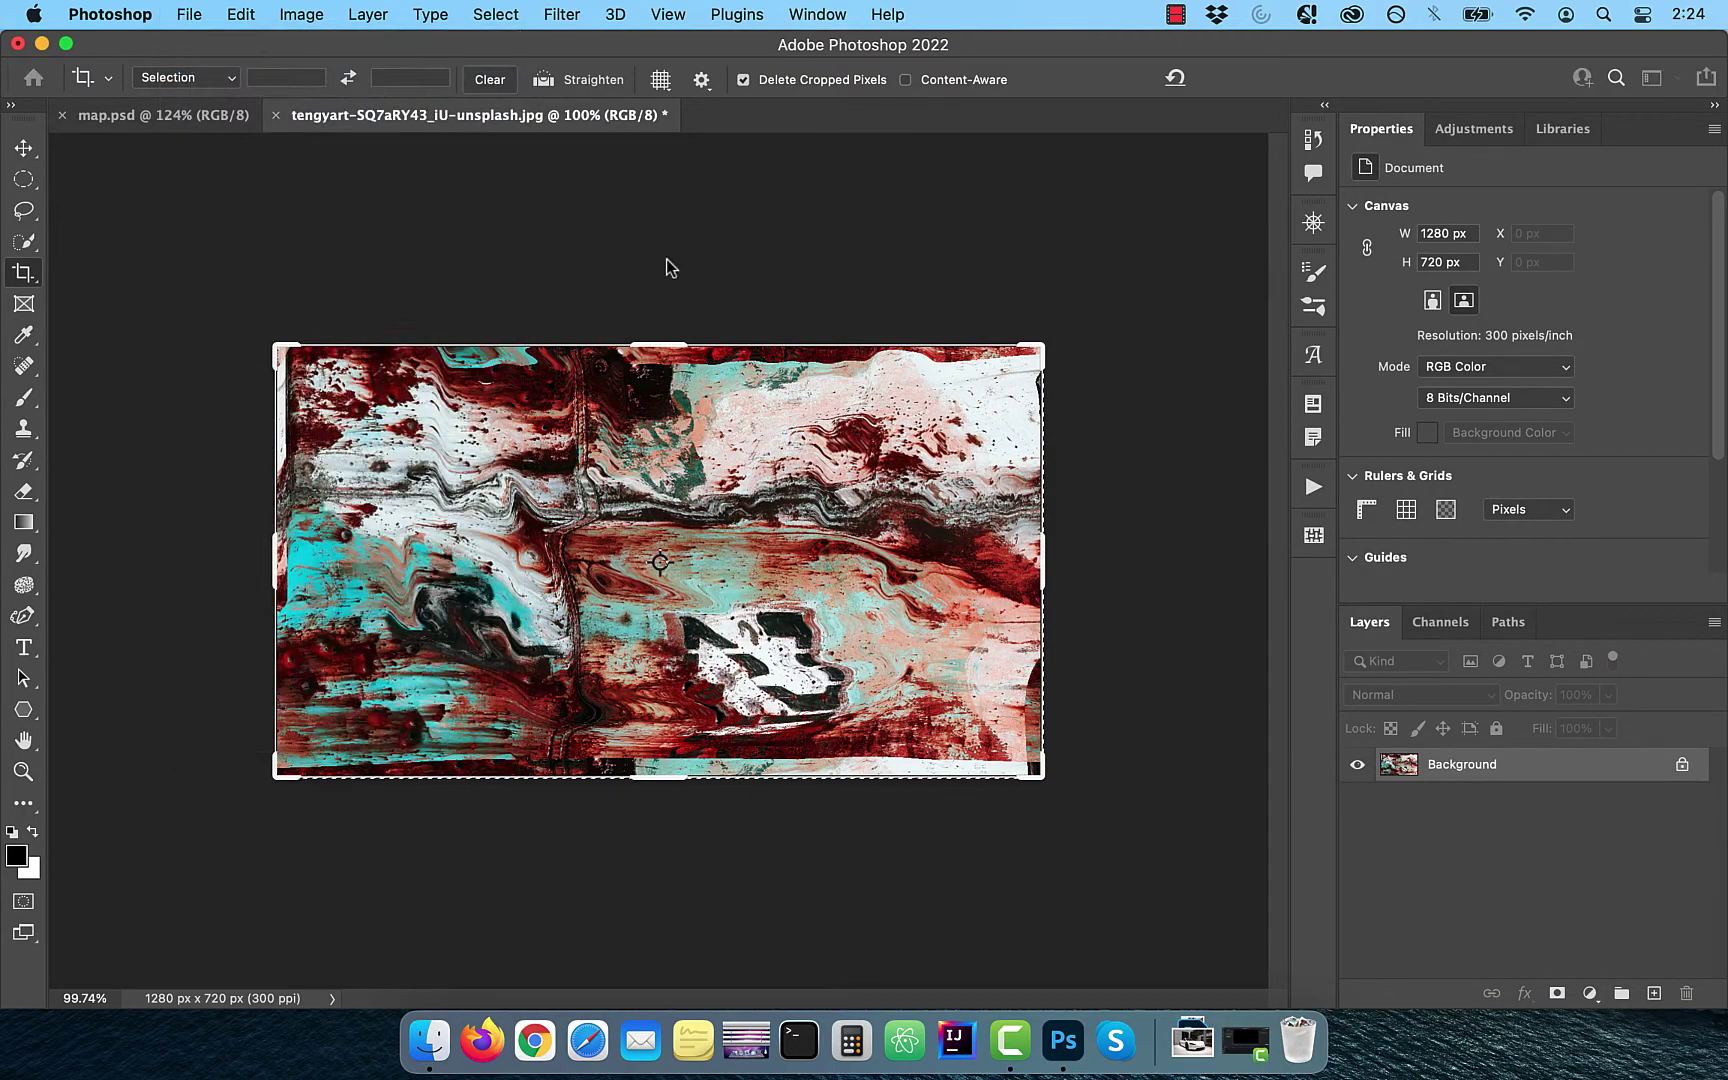
click(737, 290)
click(700, 237)
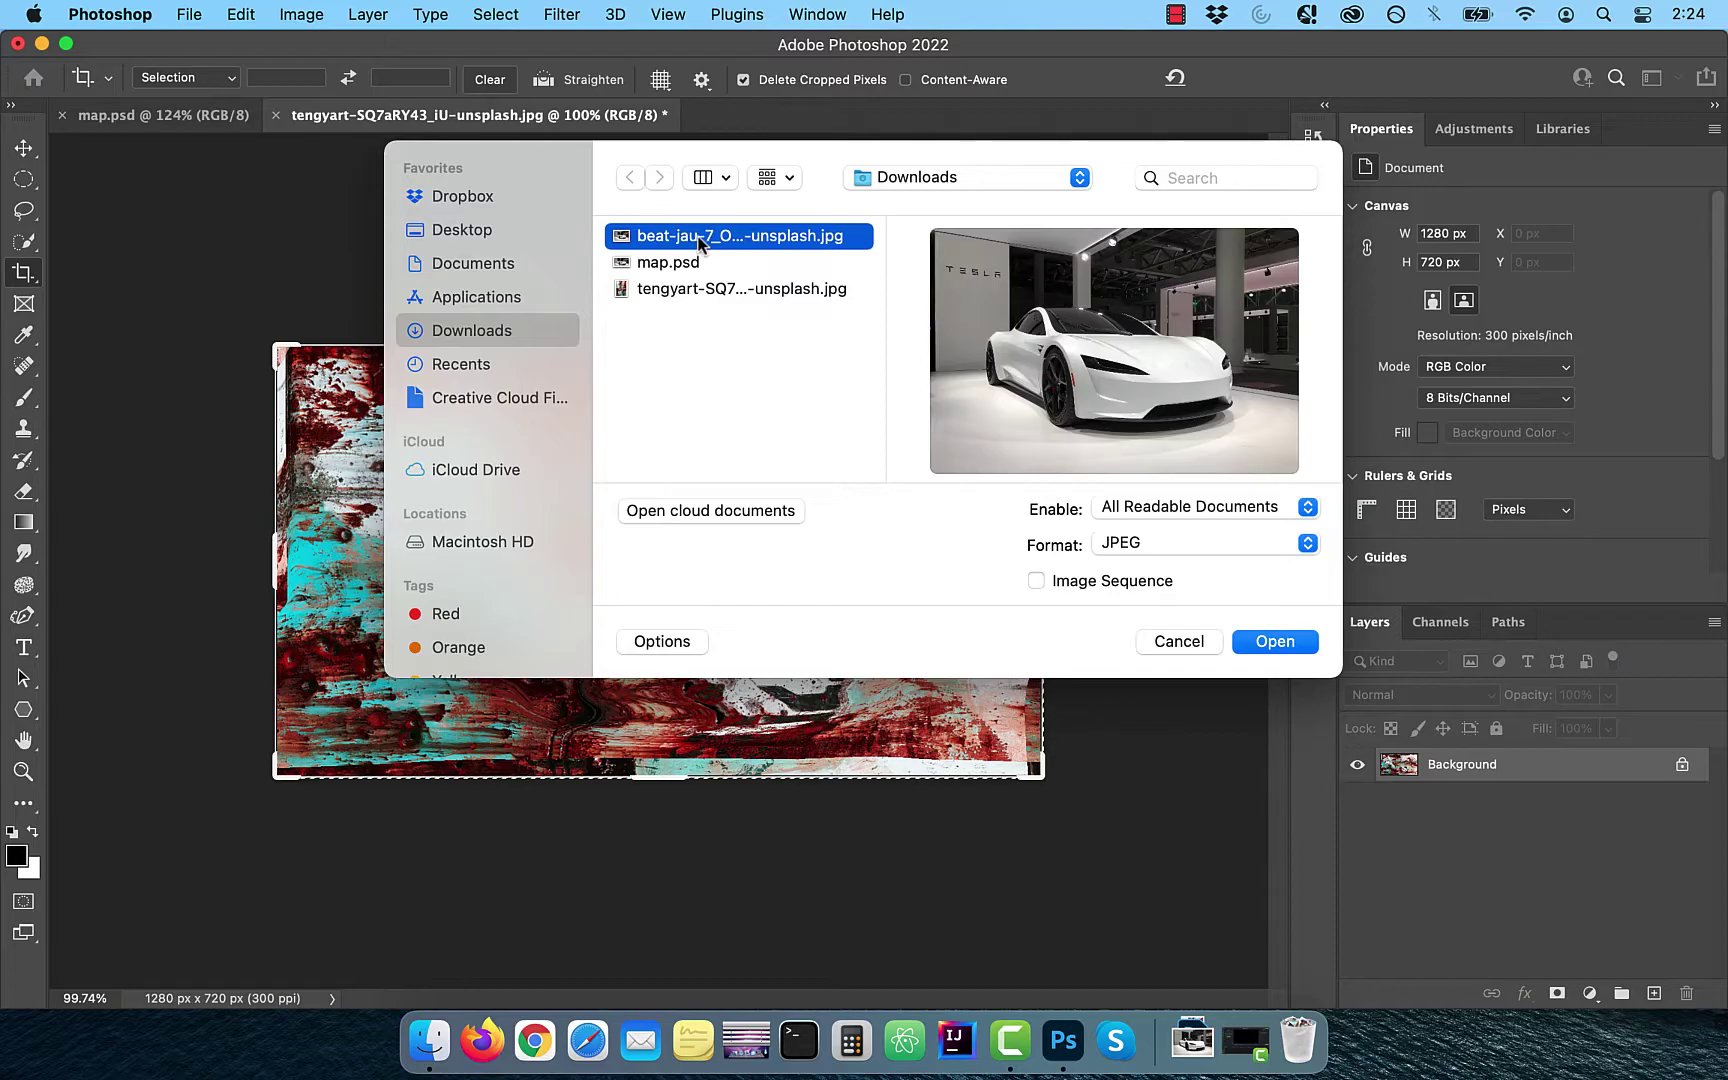
double_click(700, 238)
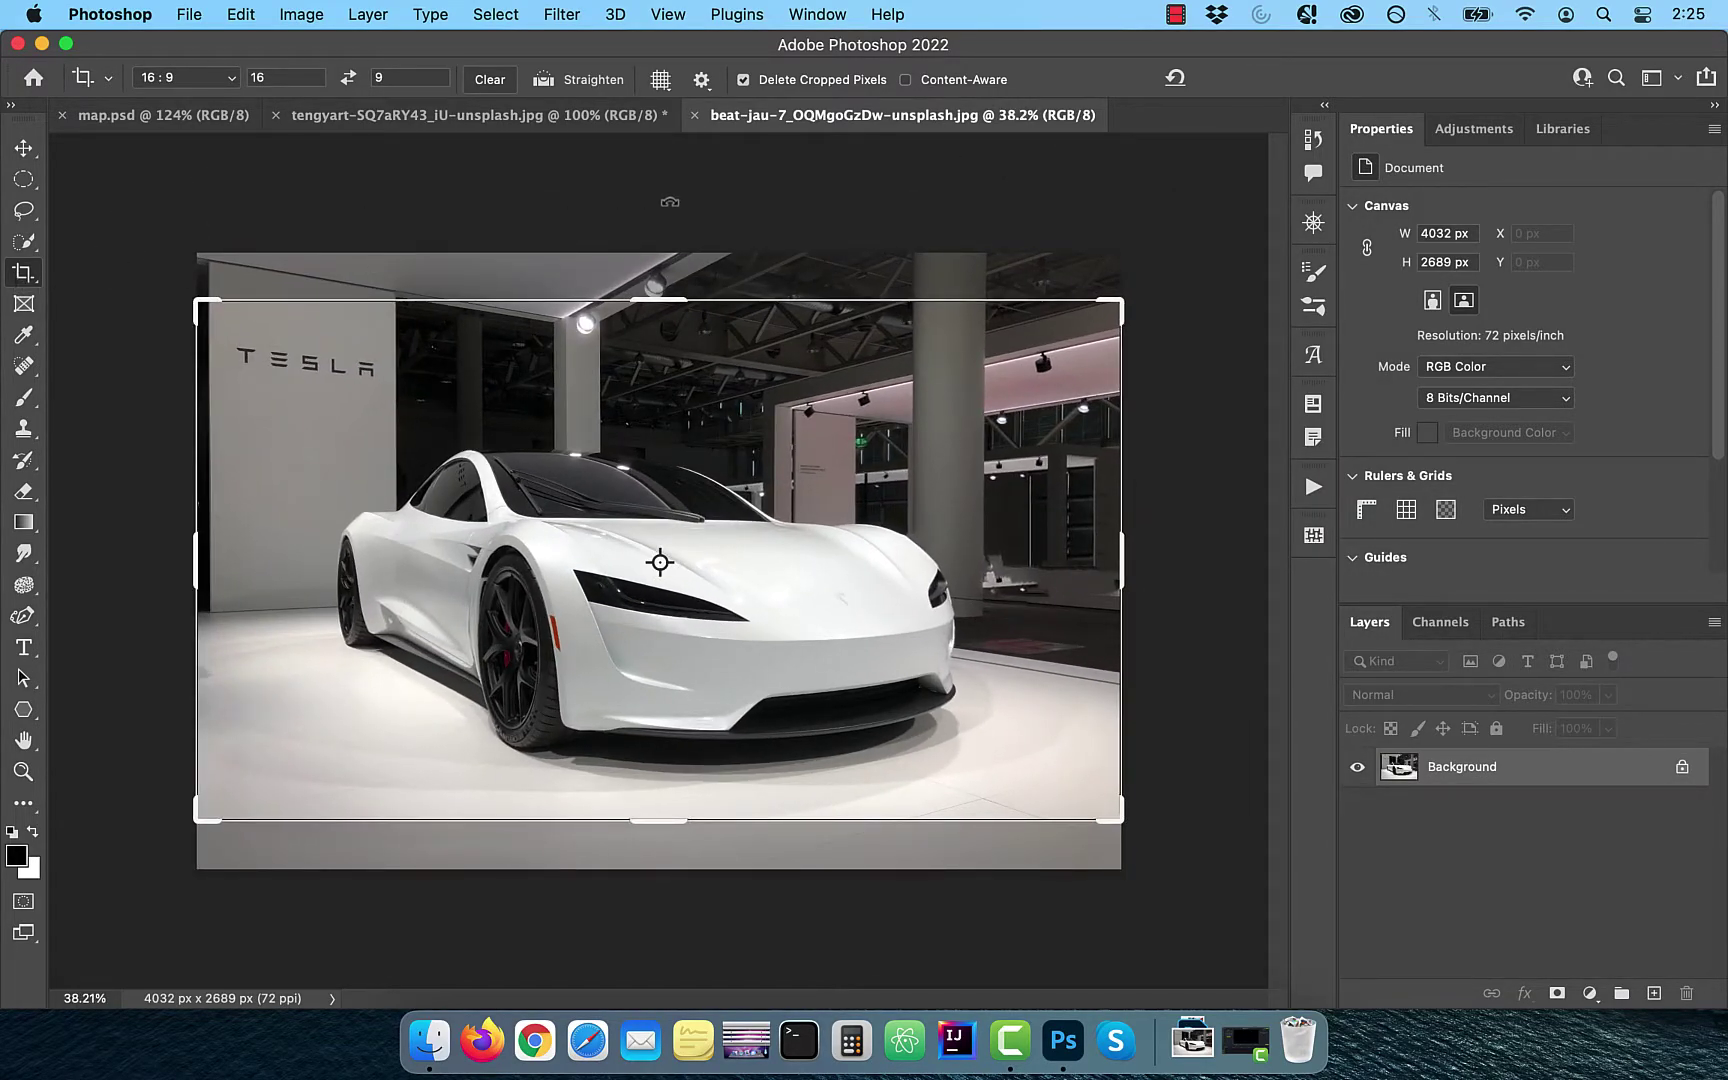
key(Return)
- Resize the car photo to 1280 × 720 px at 300 ppi
click(302, 14)
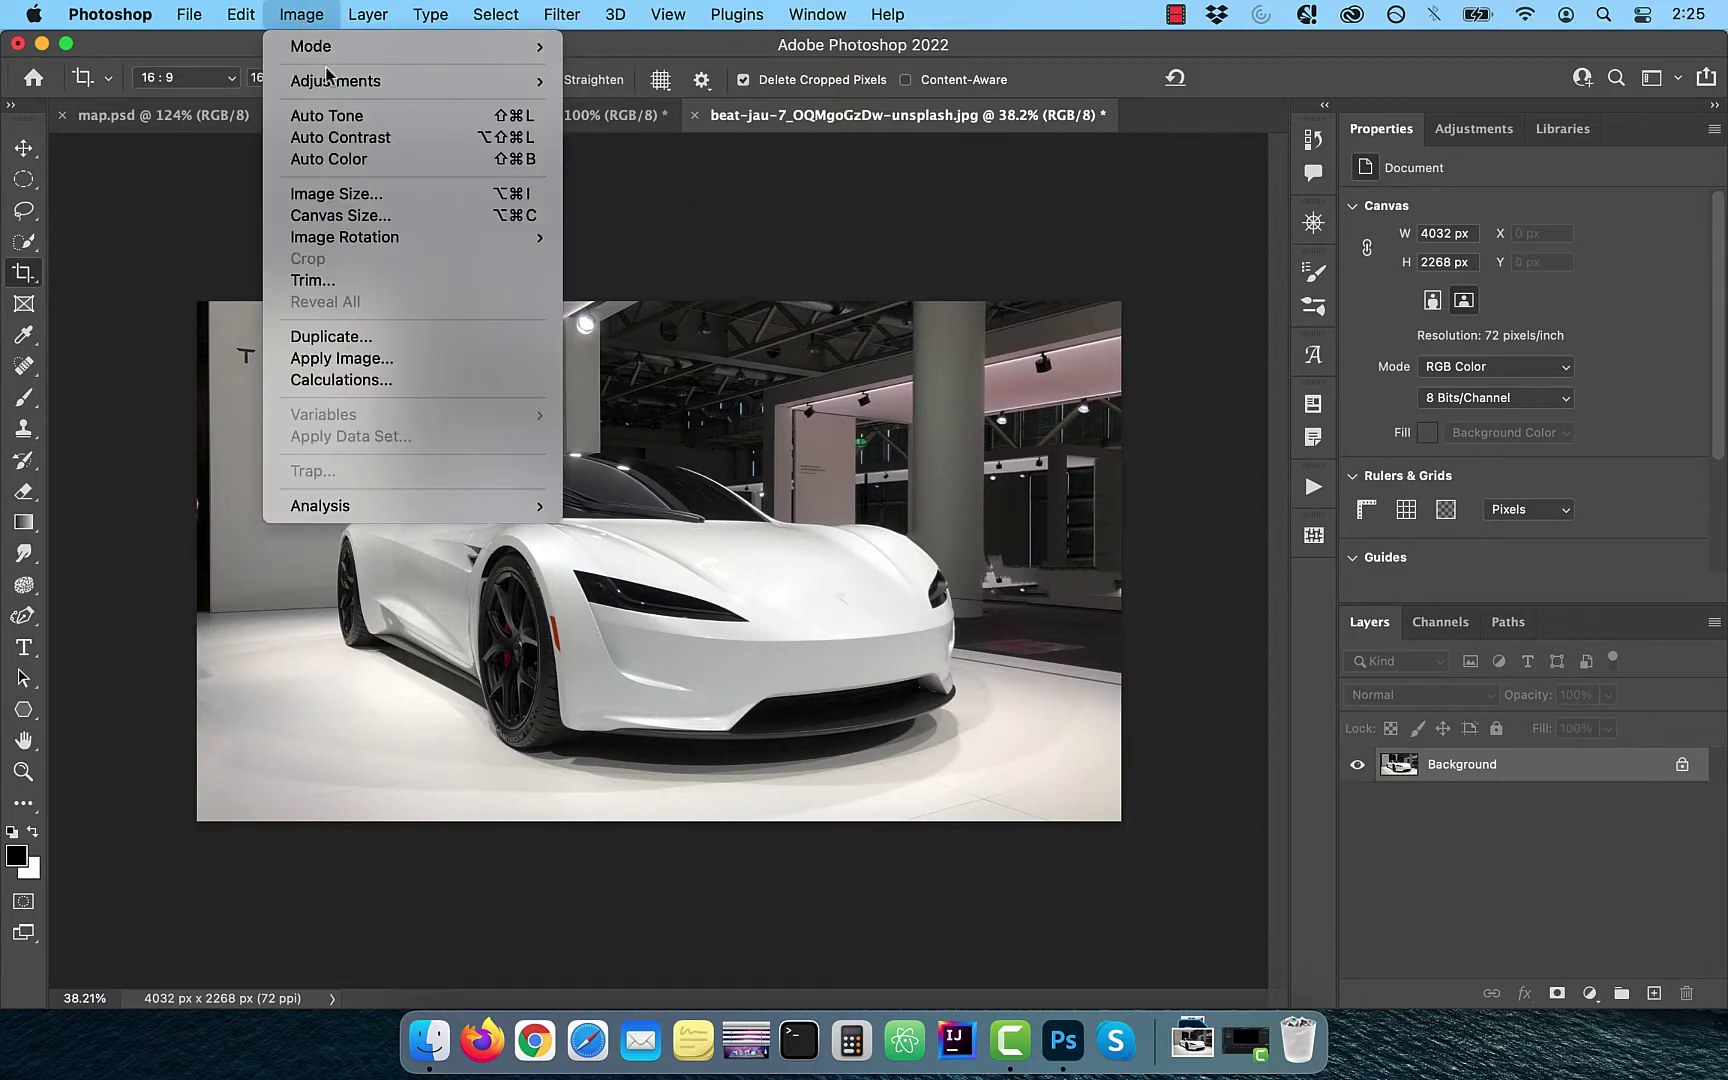
click(336, 194)
key(Tab)
key(Tab)
text(300)
double_click(738, 319)
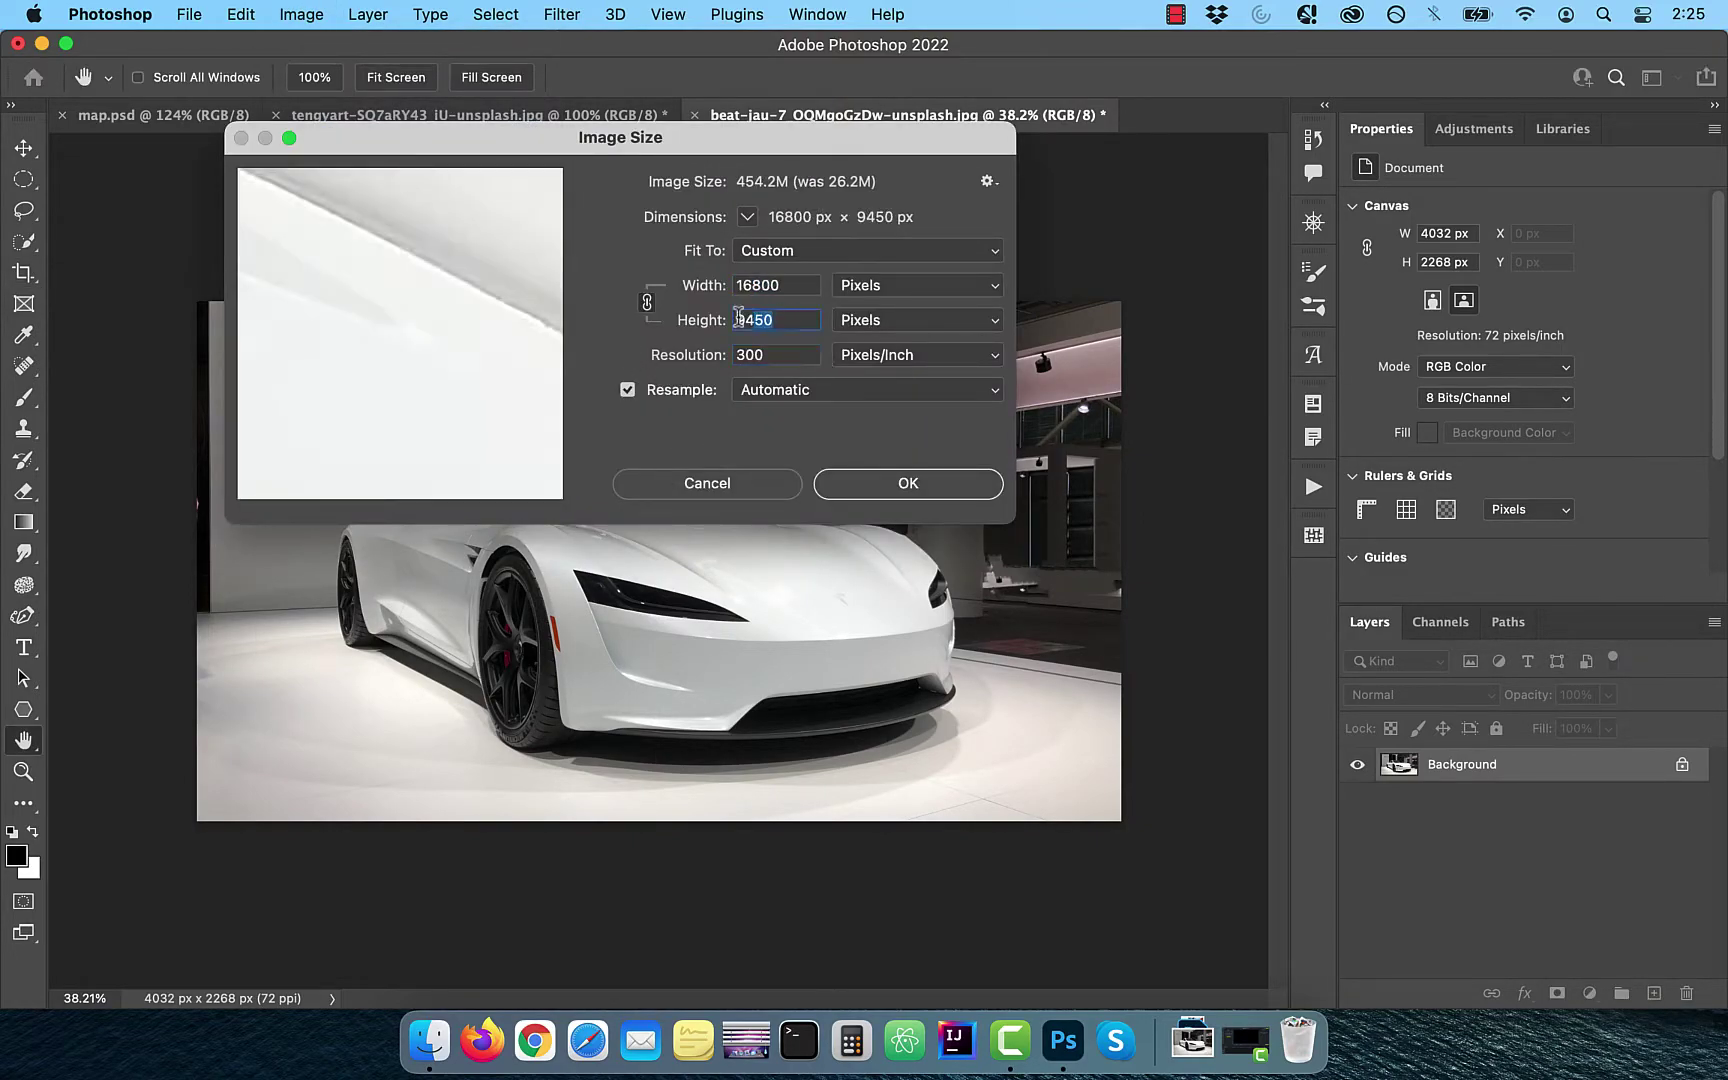
text(720)
click(907, 484)
key(c)
key(super+0)
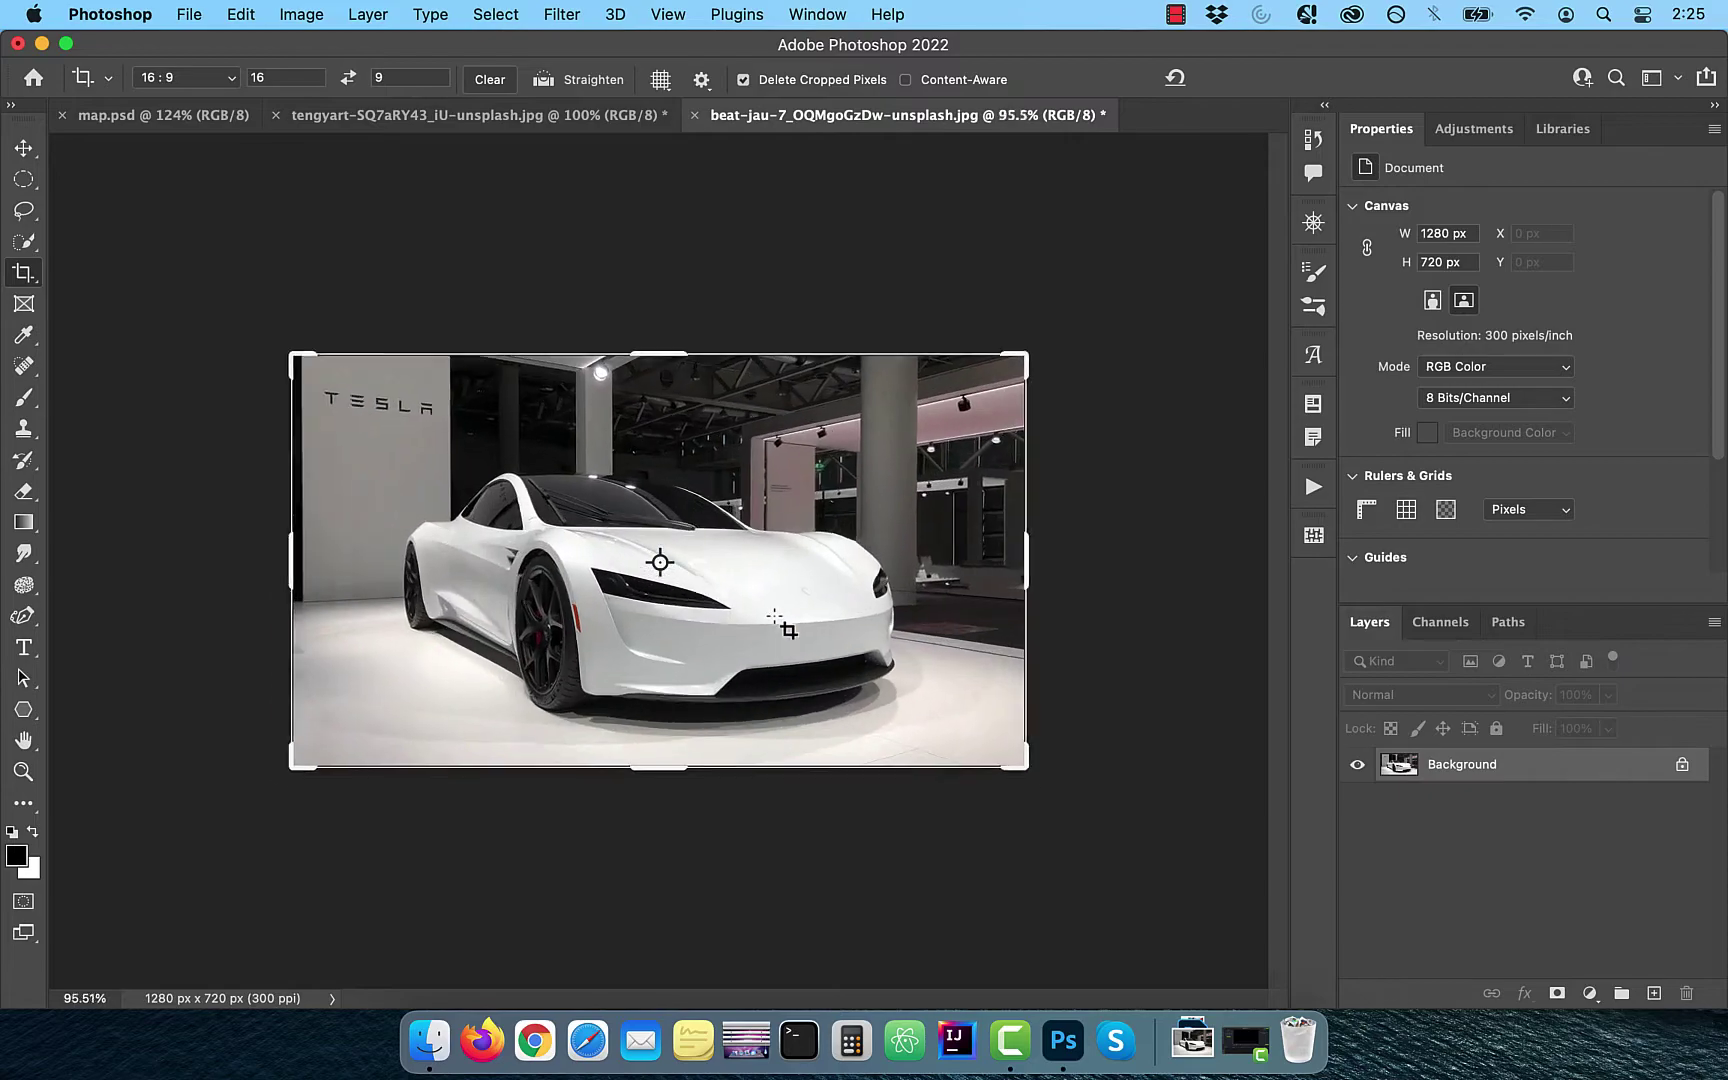
scroll(789, 630, up, 2)
- Add a new layer and paste the whole displaced texture into the car document as Layer 1
key(v)
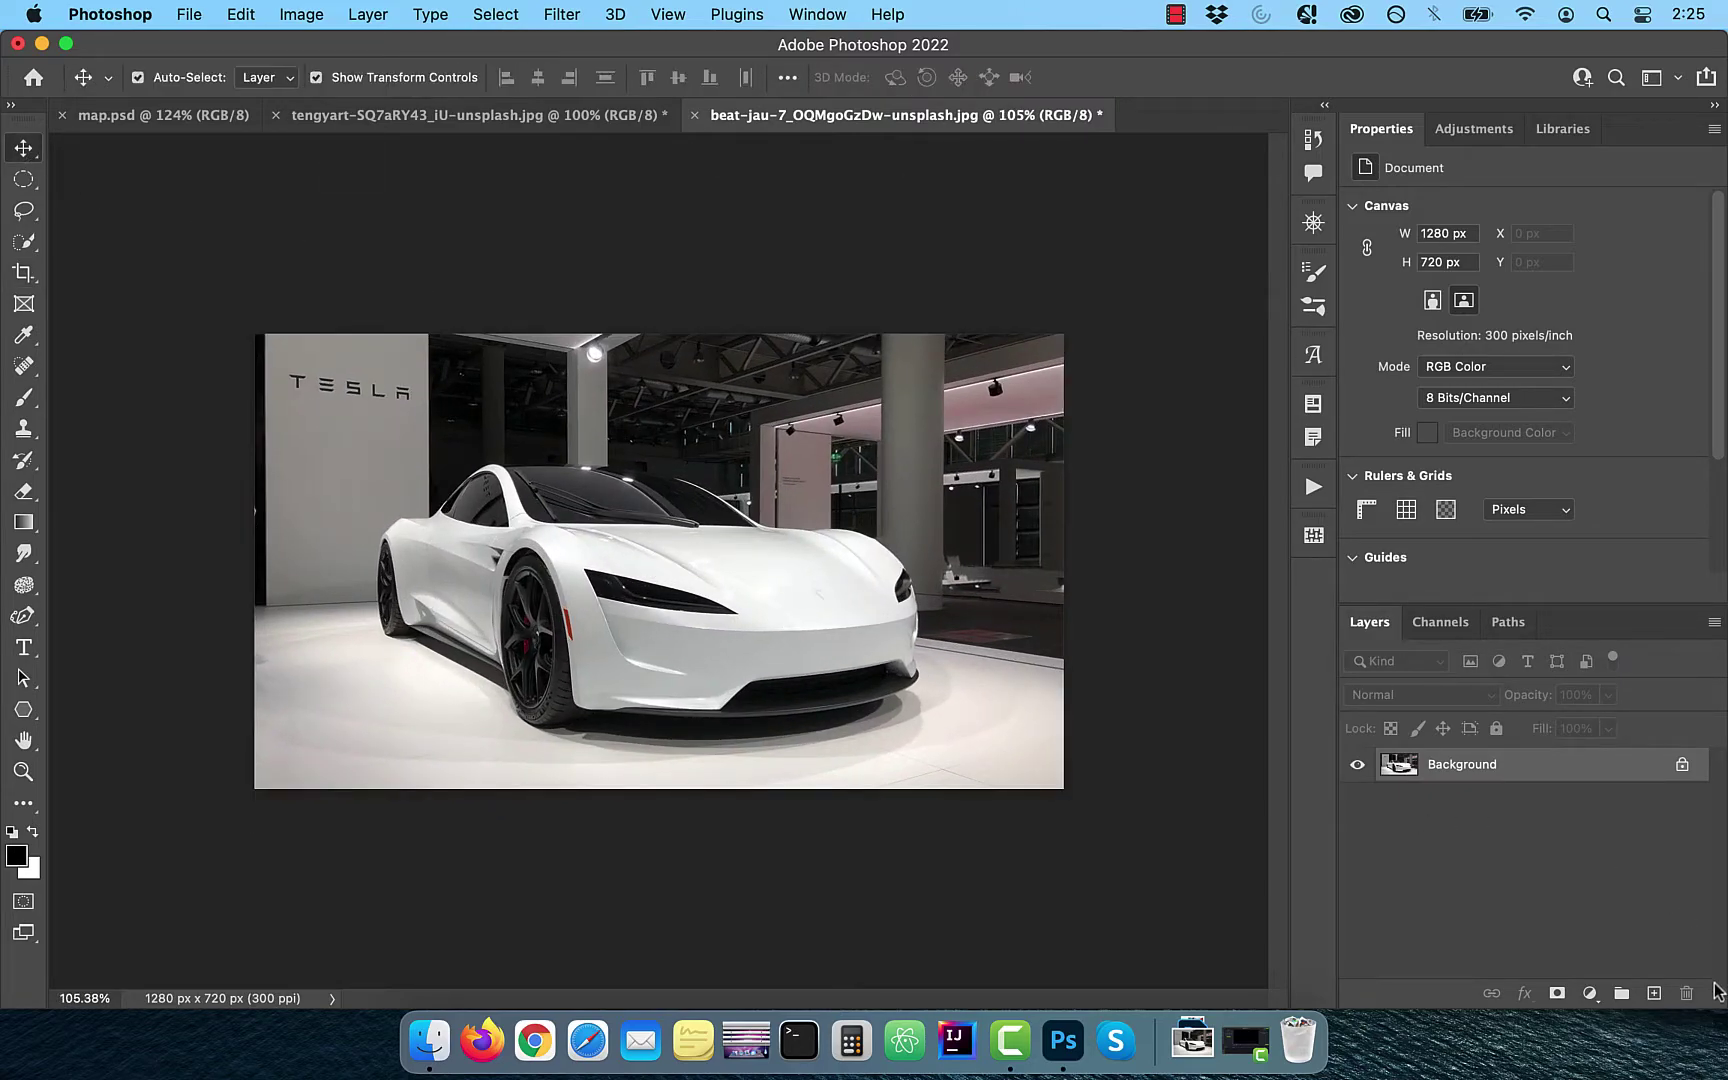
click(1654, 993)
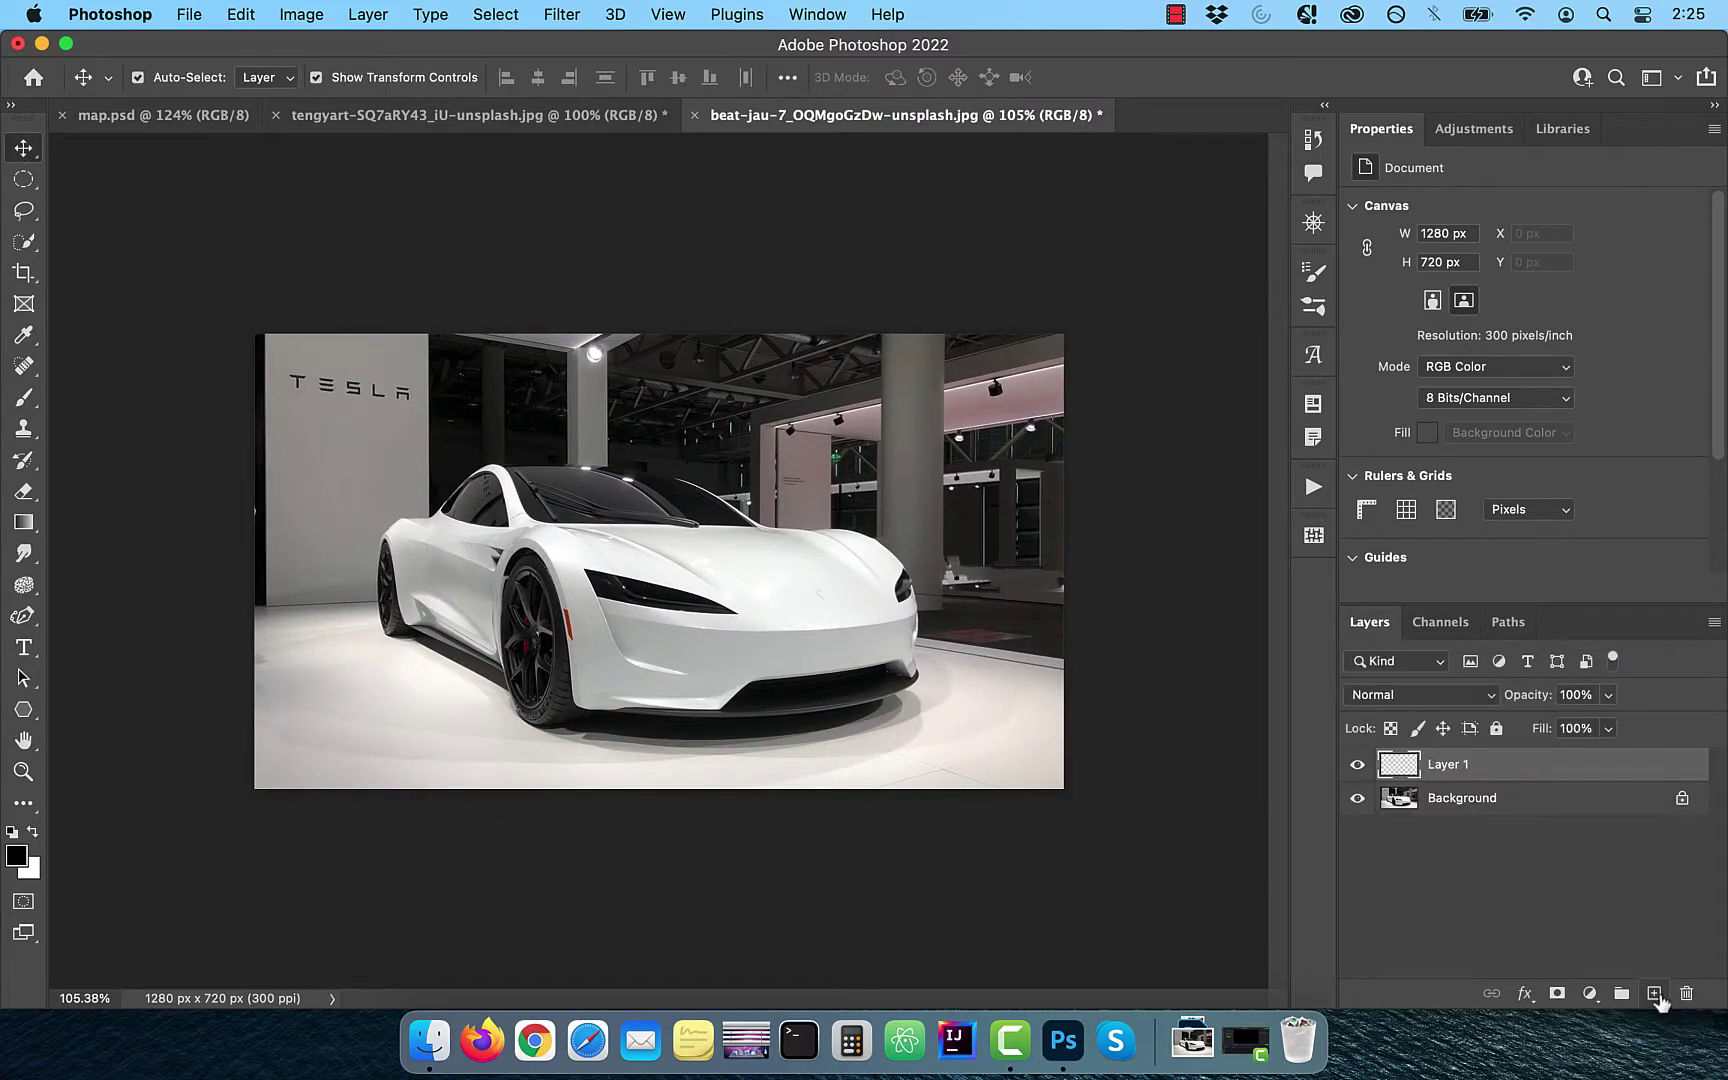
click(565, 120)
click(484, 17)
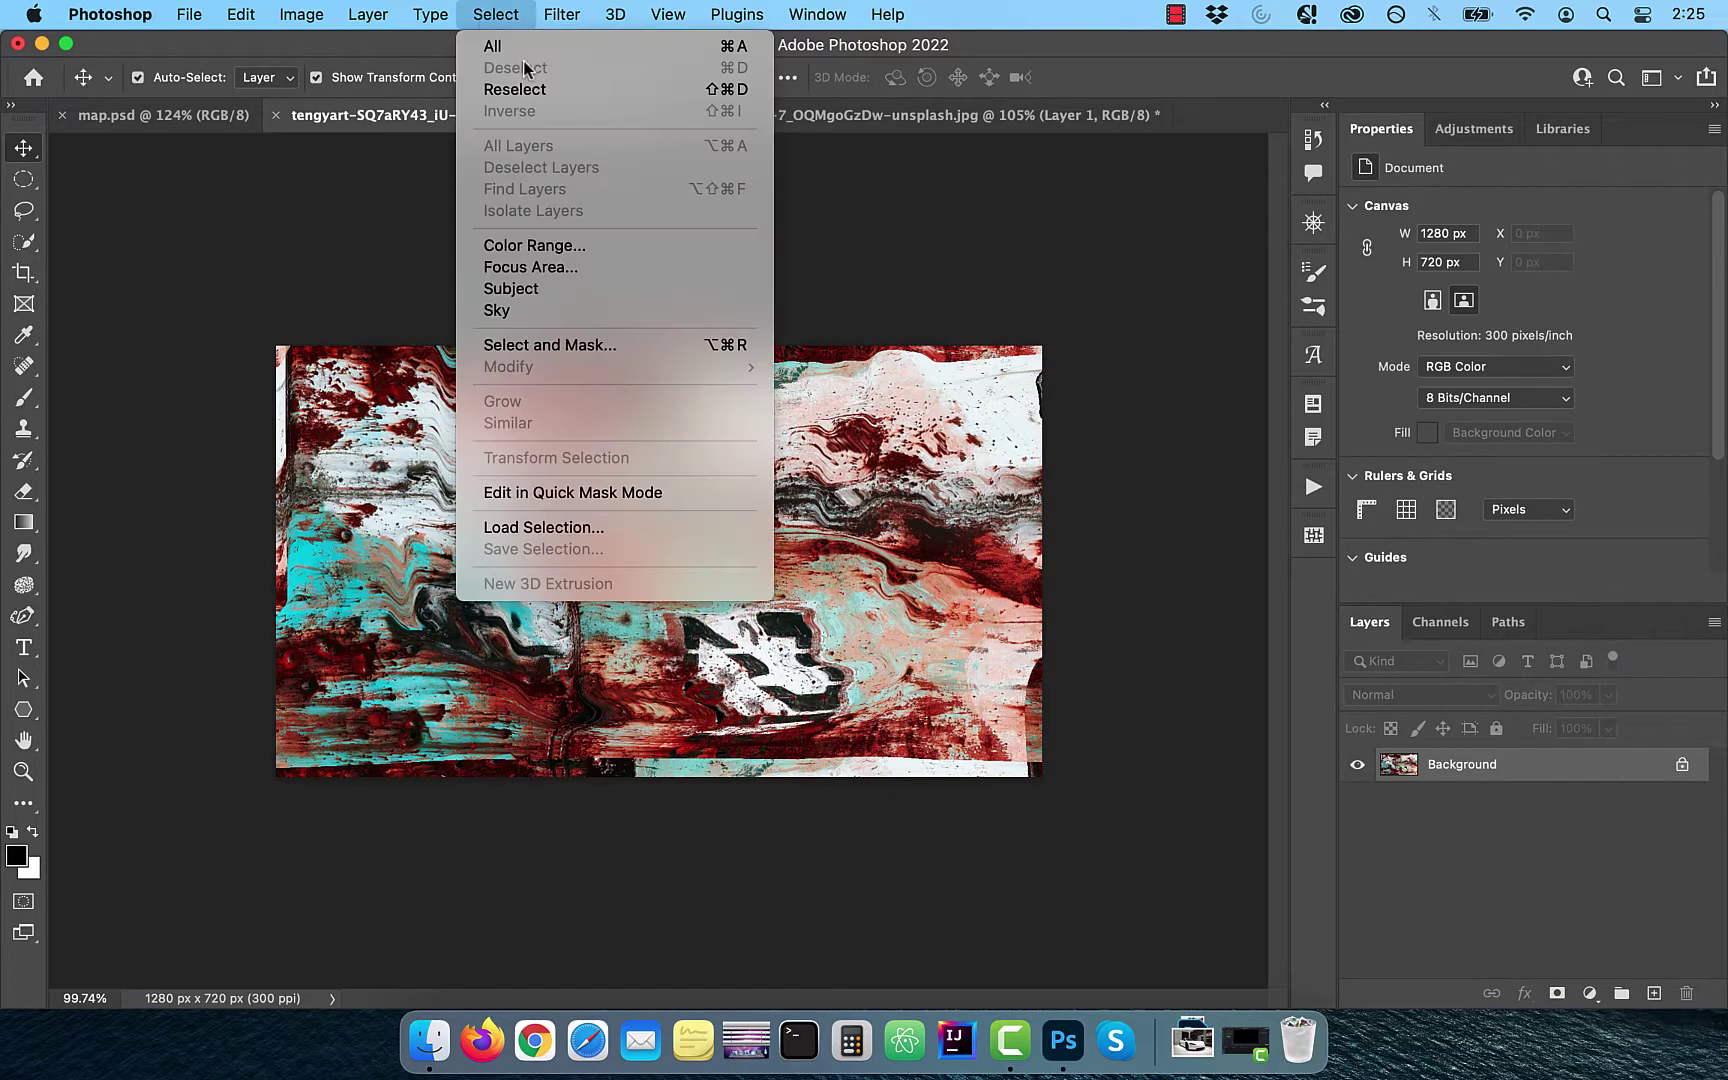
click(488, 46)
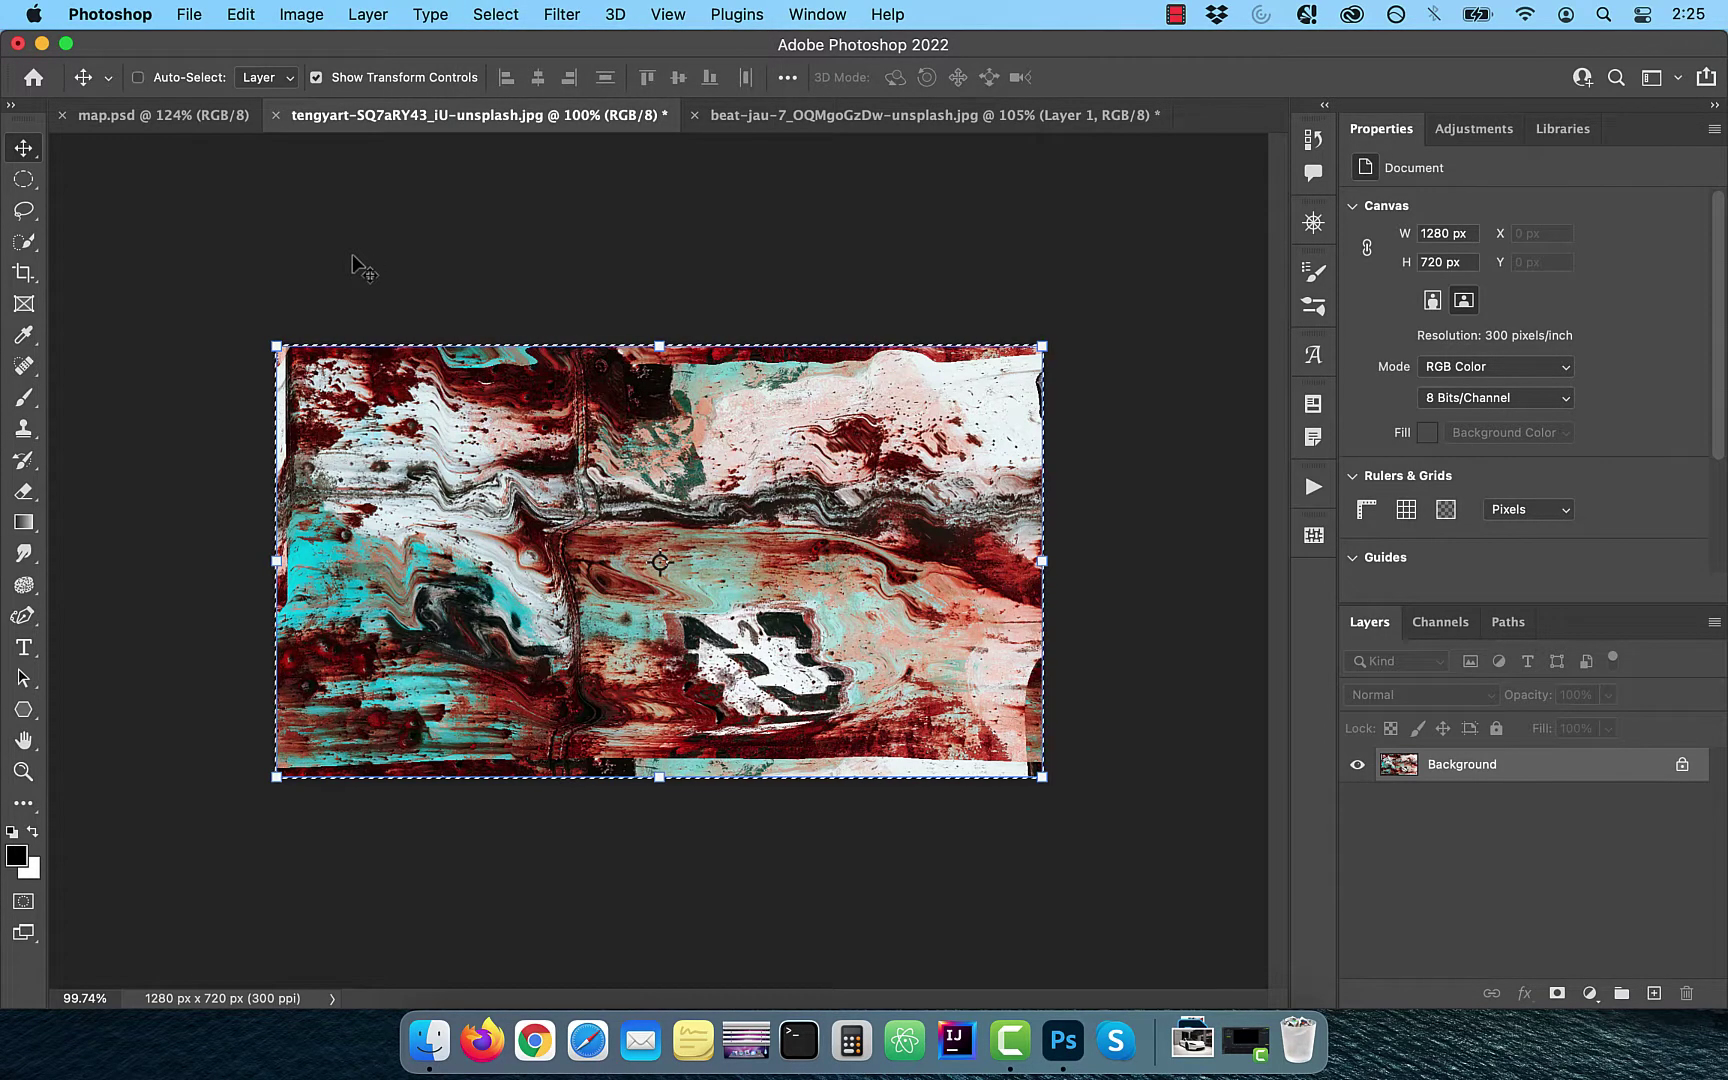
key(super+c)
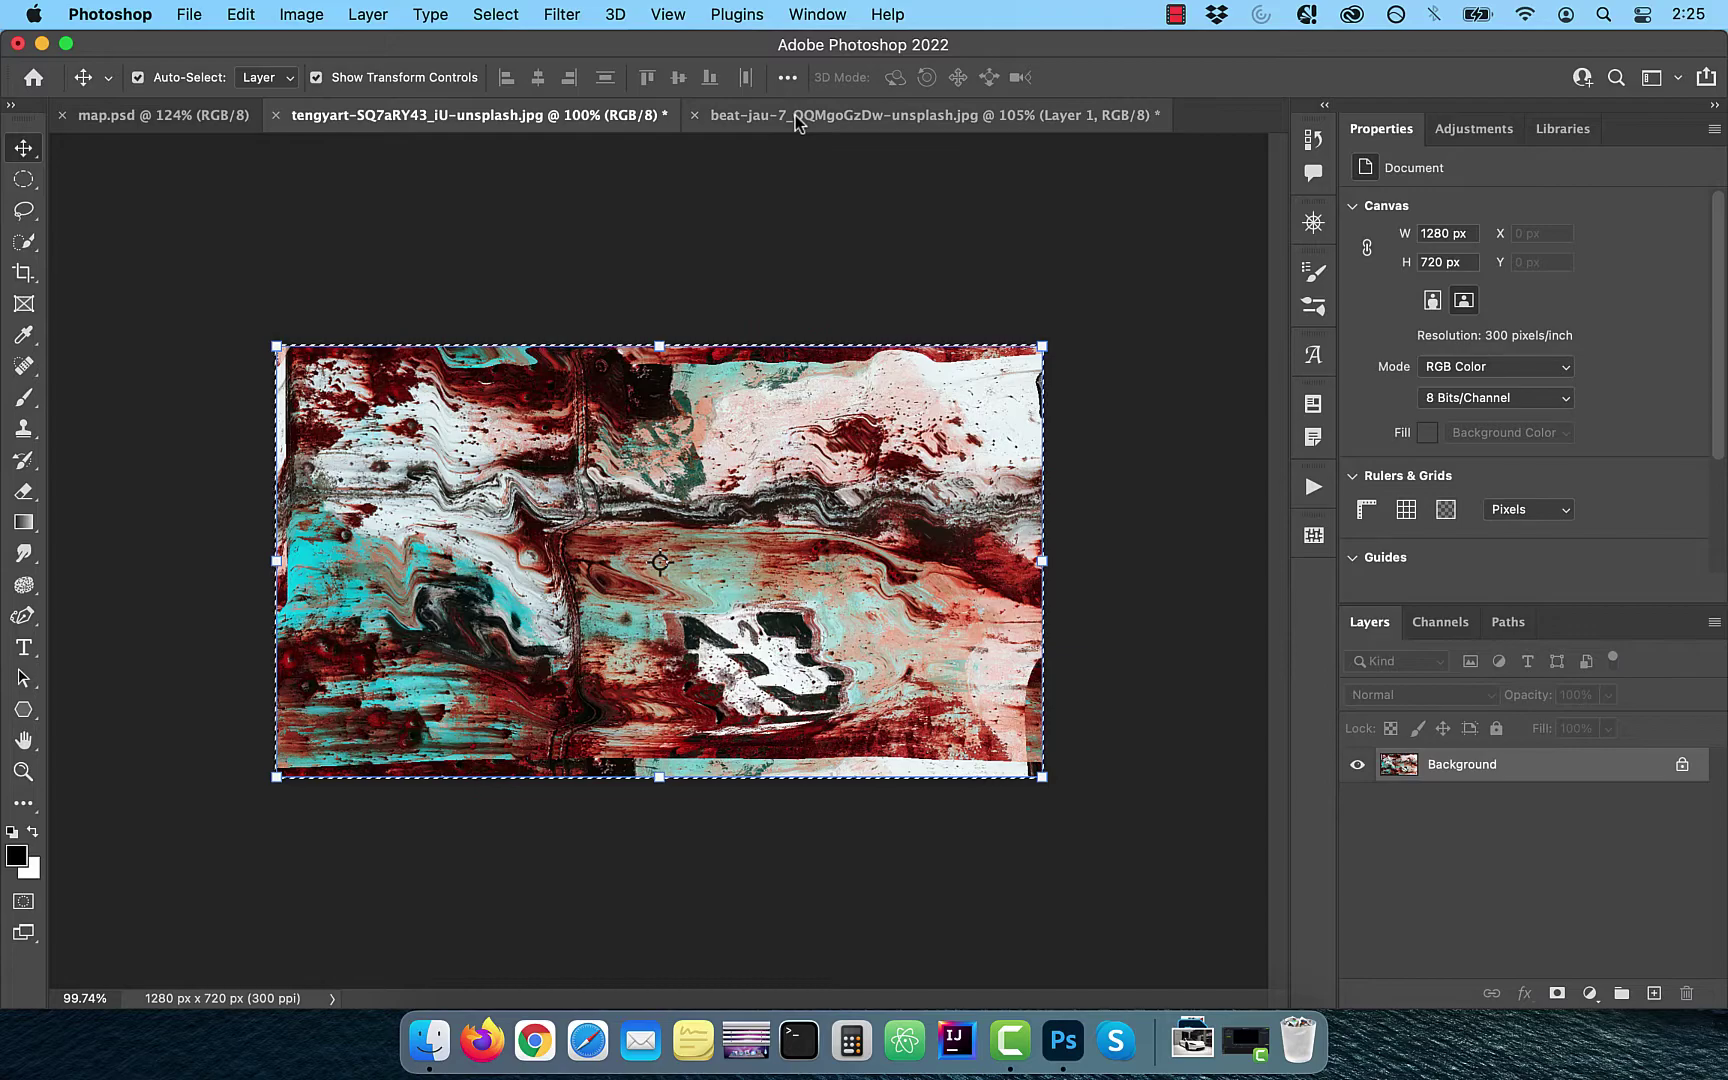
click(795, 115)
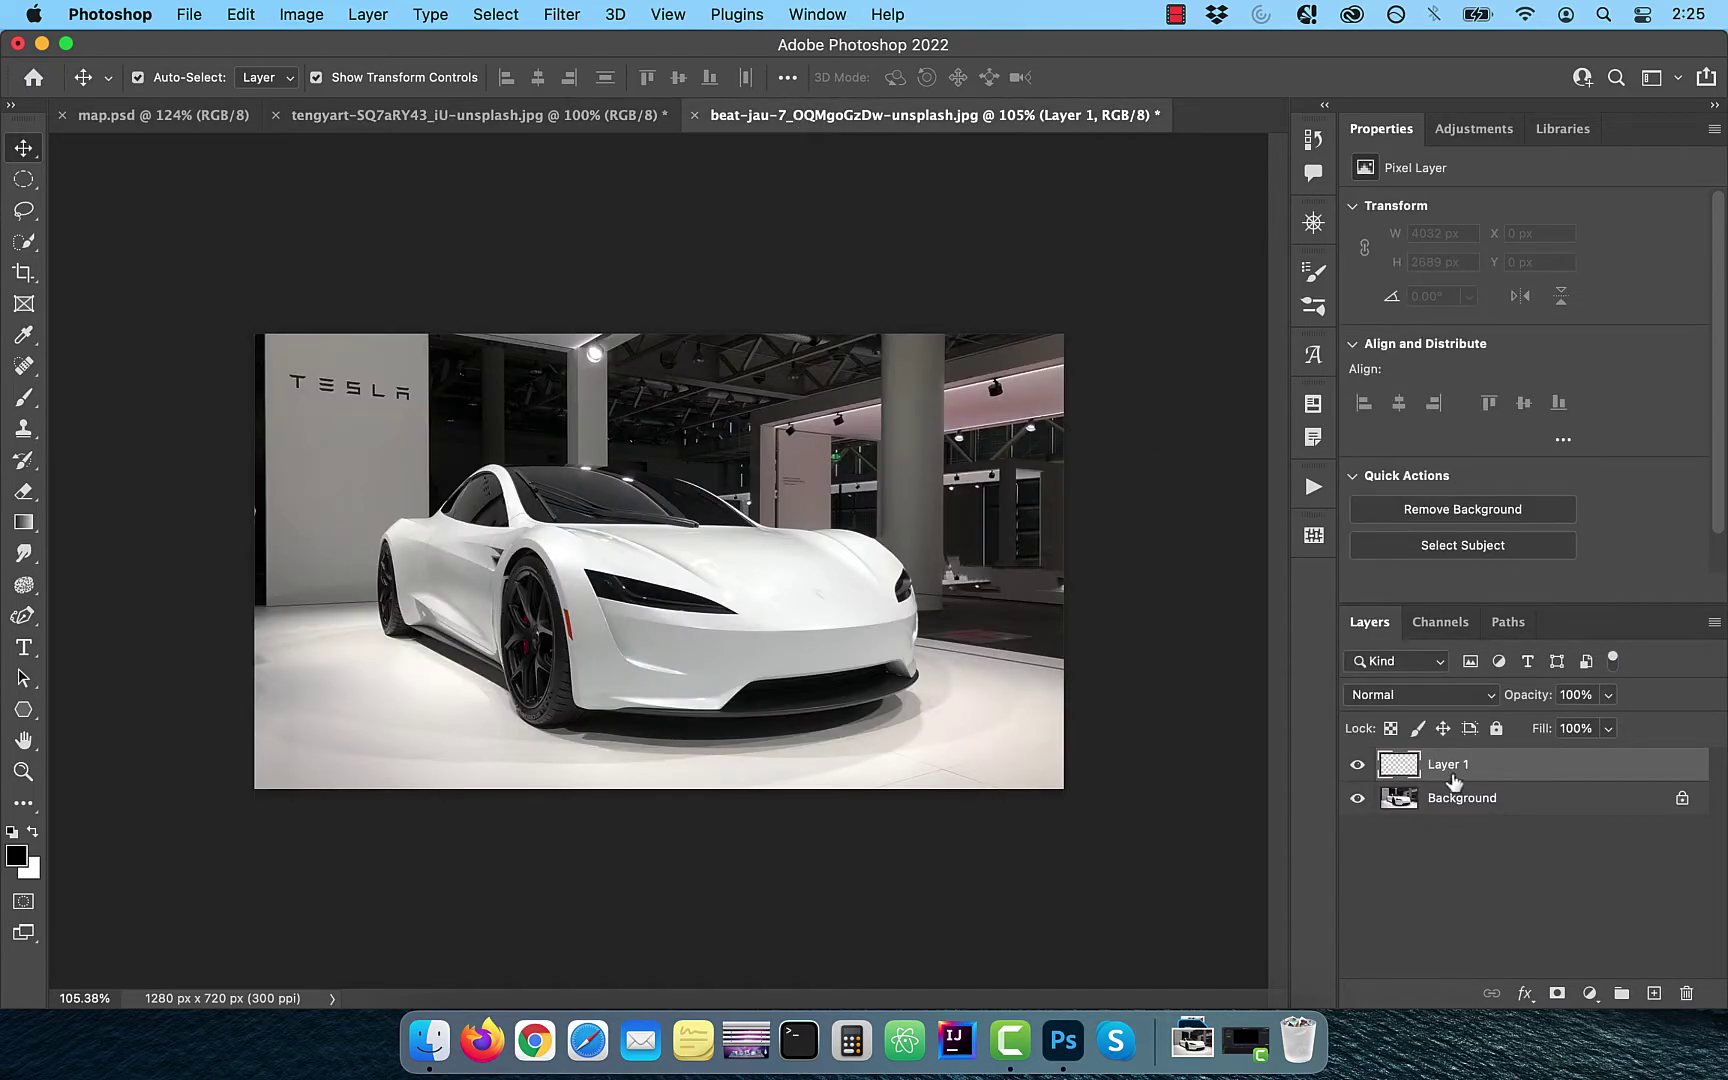
key(super+v)
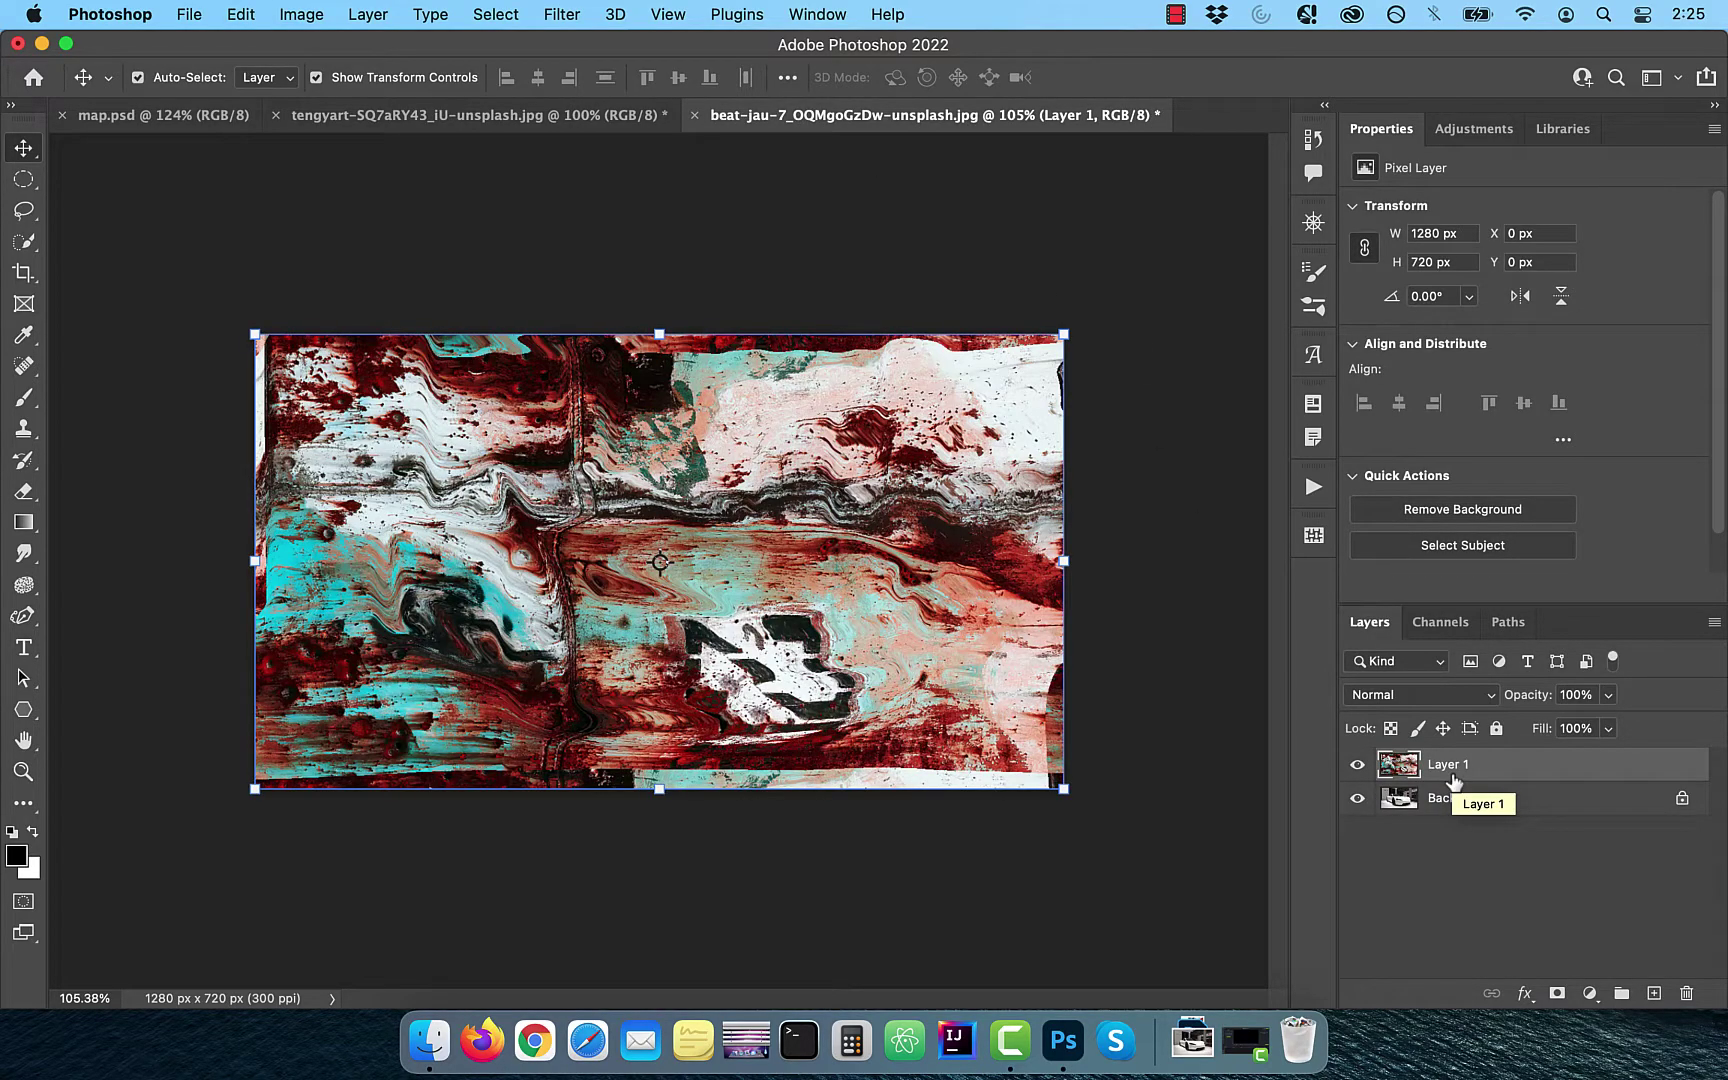
- Set Layer 1 to Subtract blending, hide it, and select the Background layer
click(1458, 698)
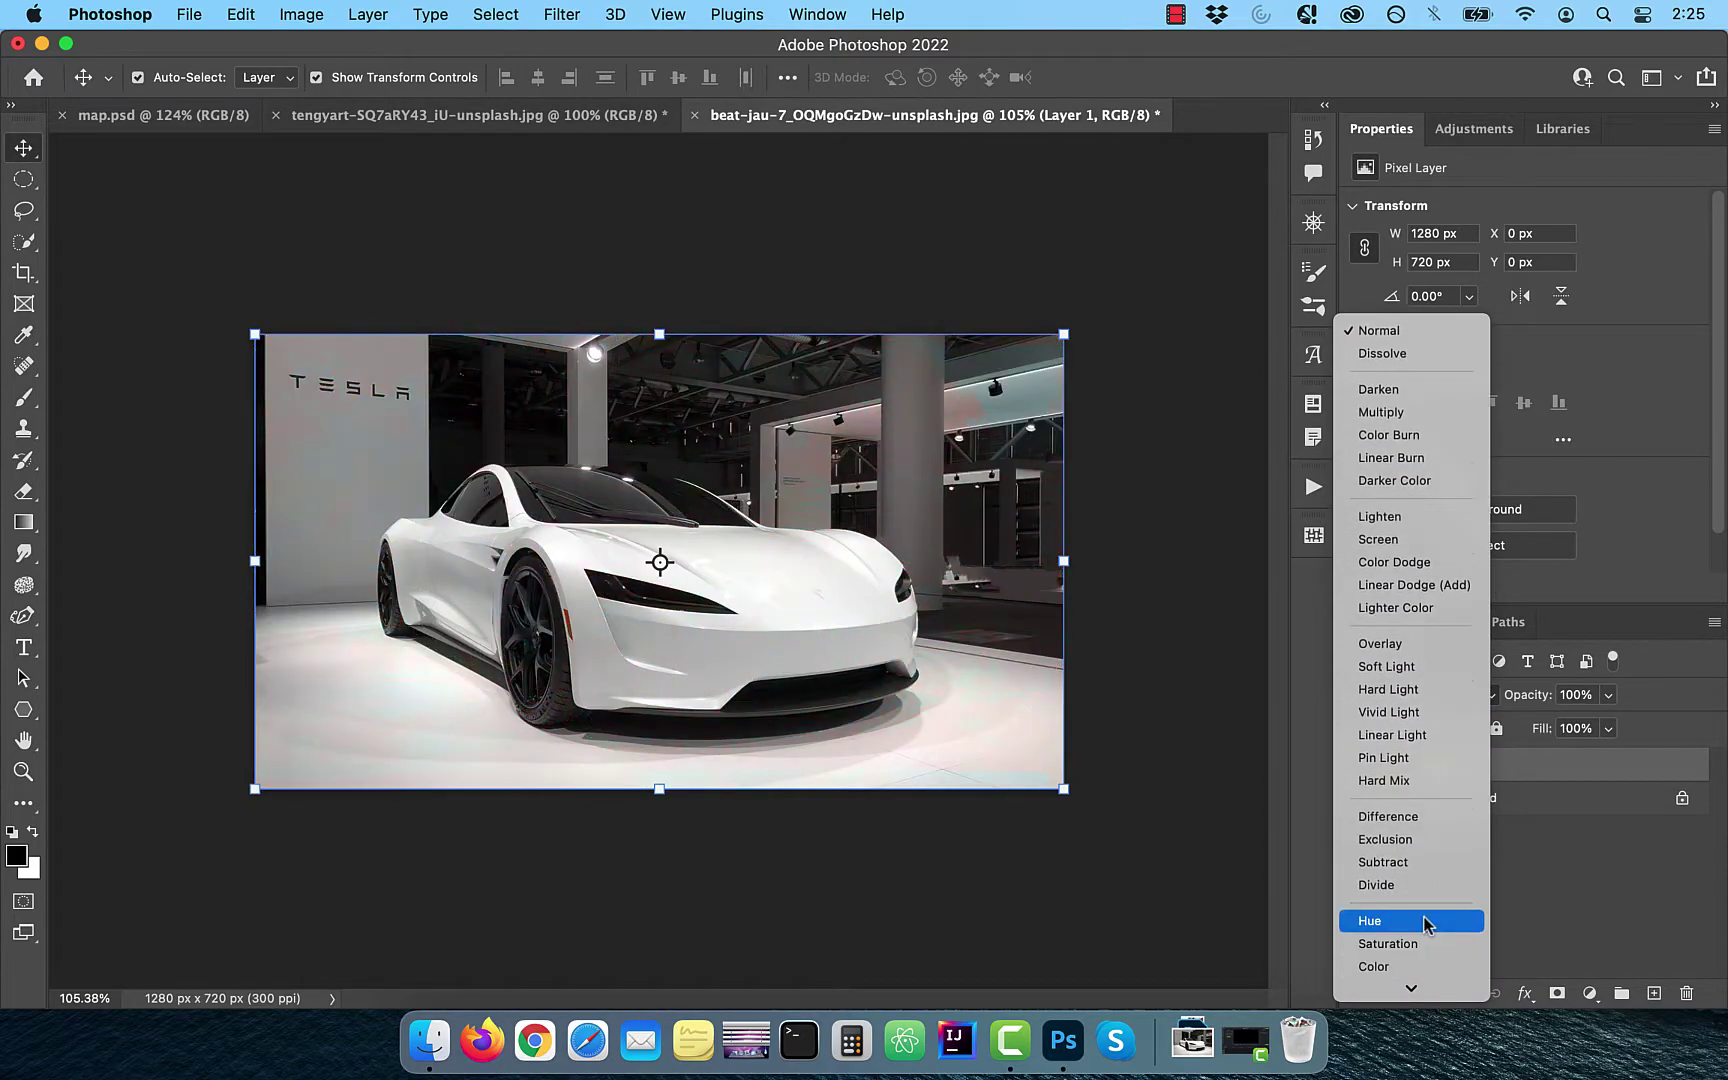
click(1420, 862)
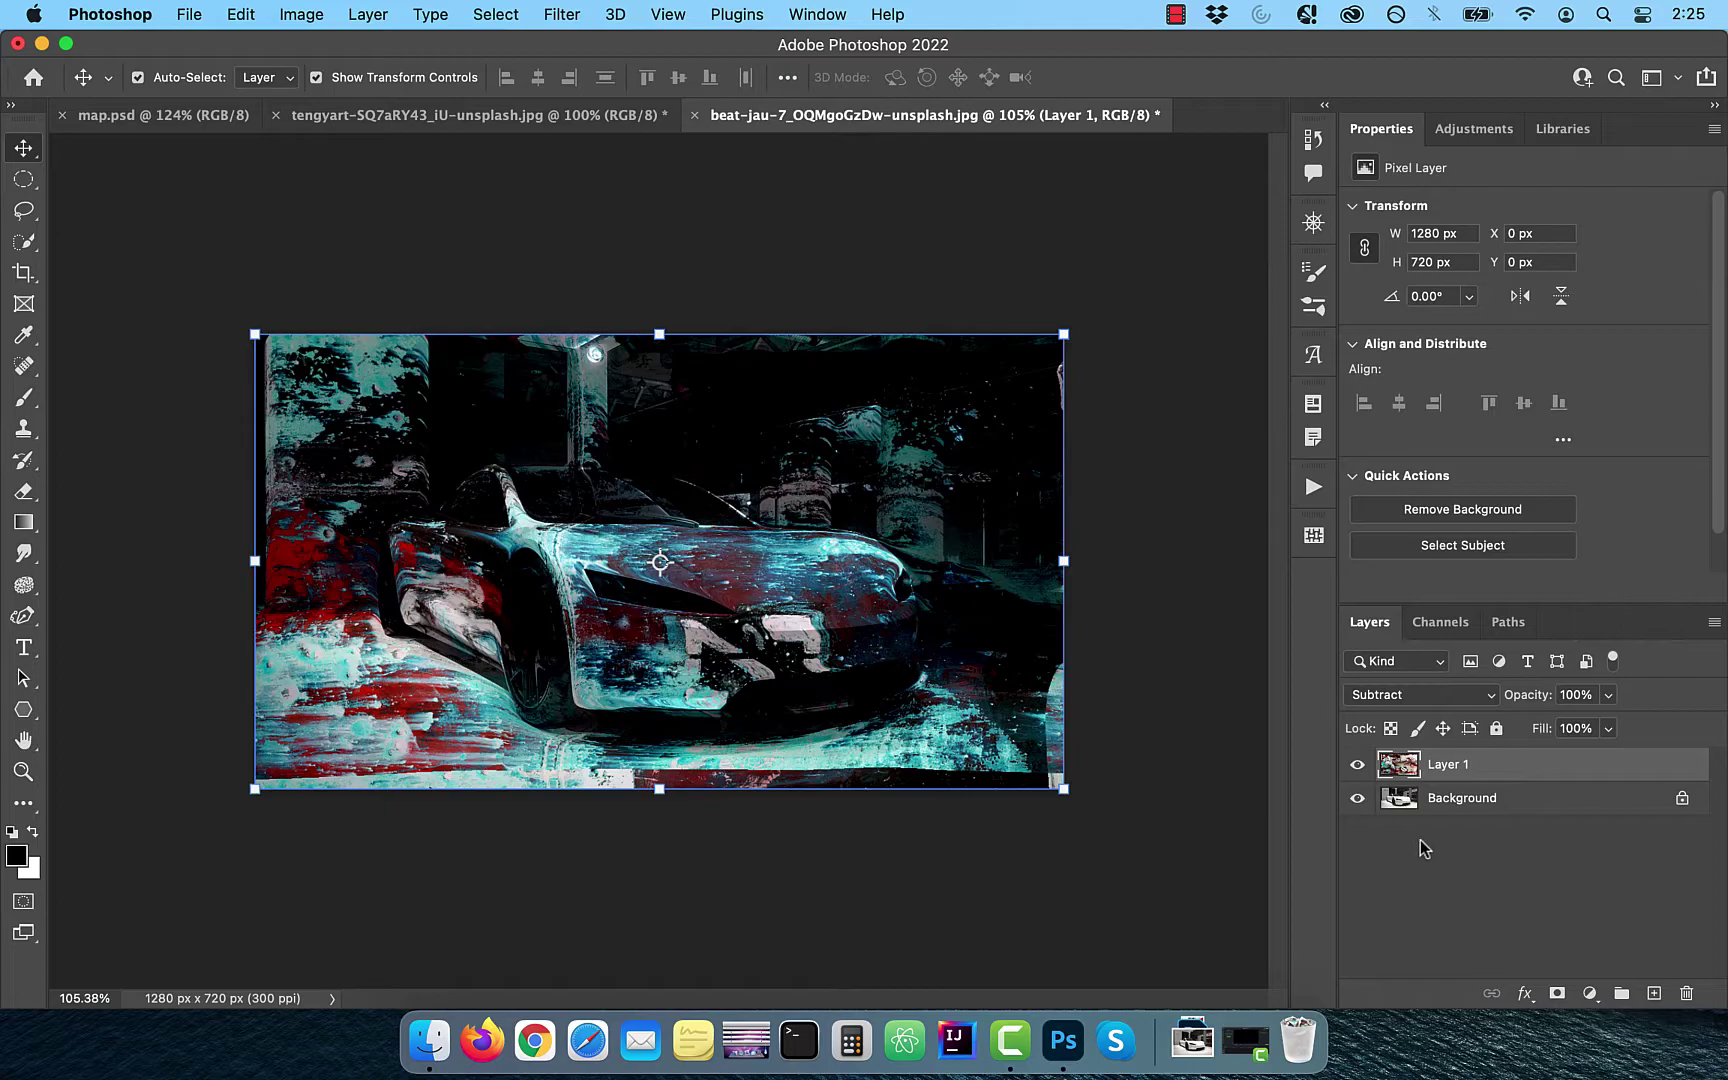
click(1357, 765)
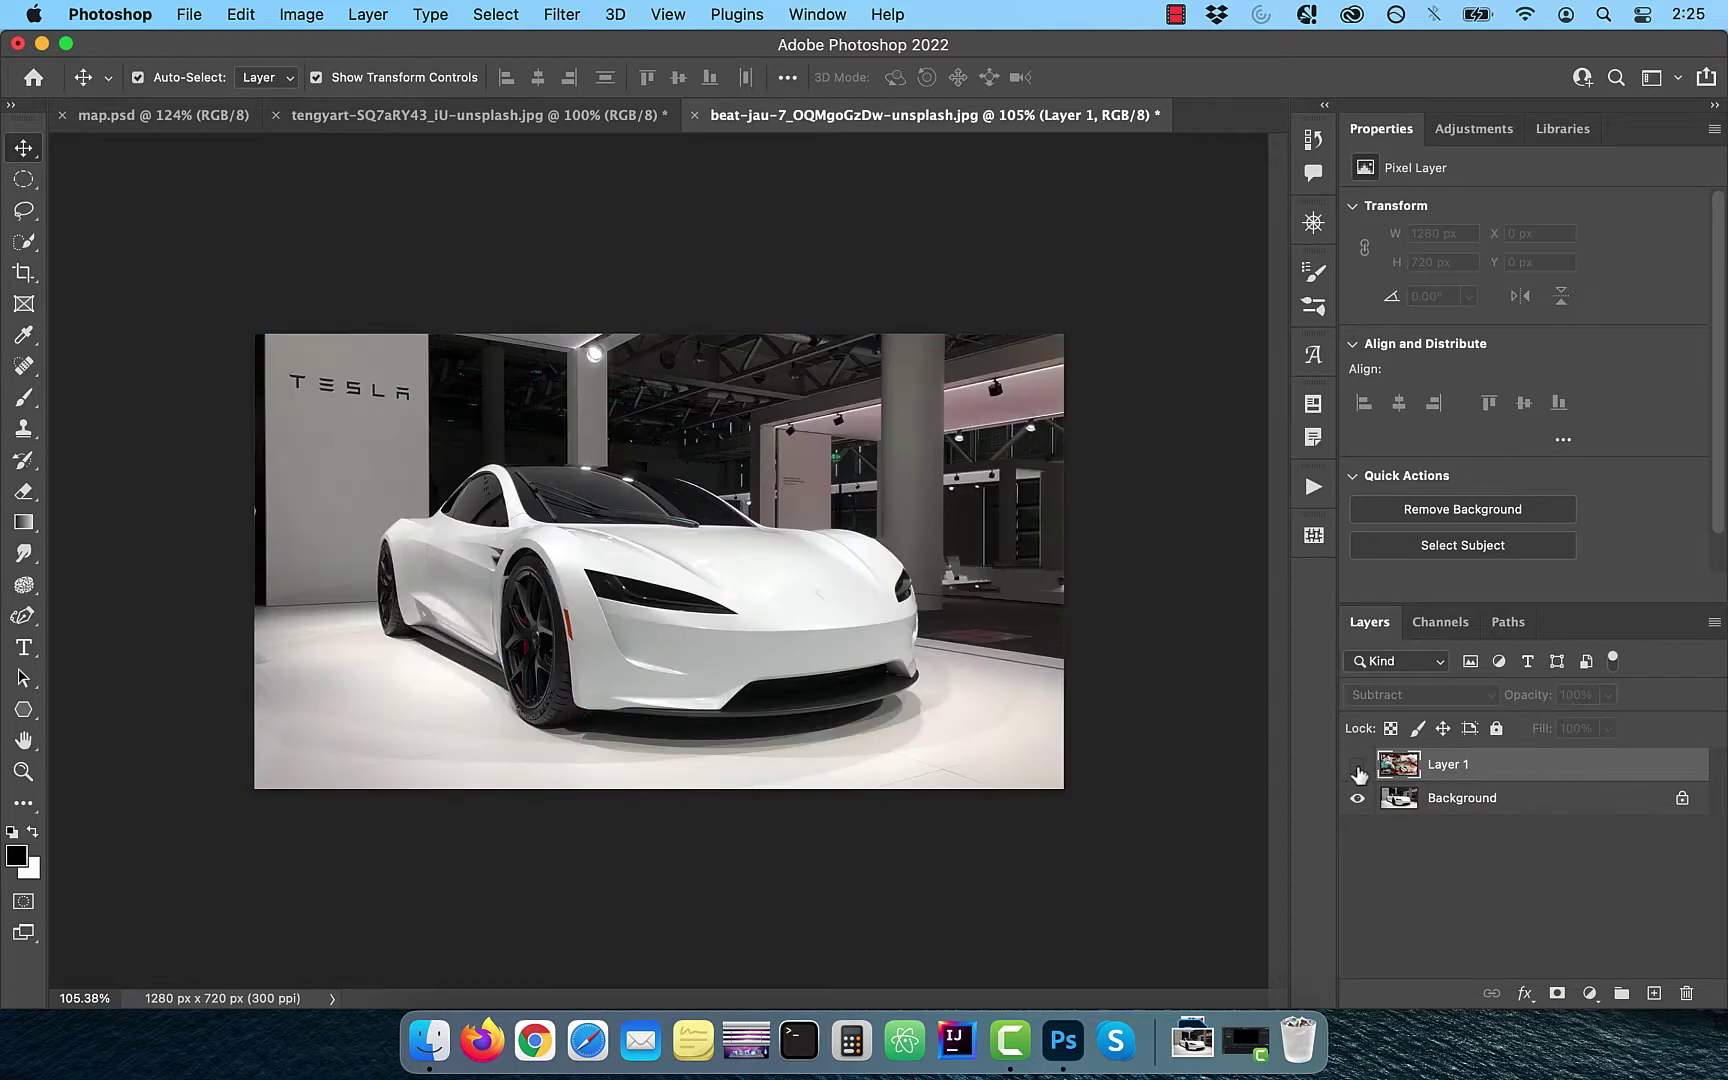
click(1436, 808)
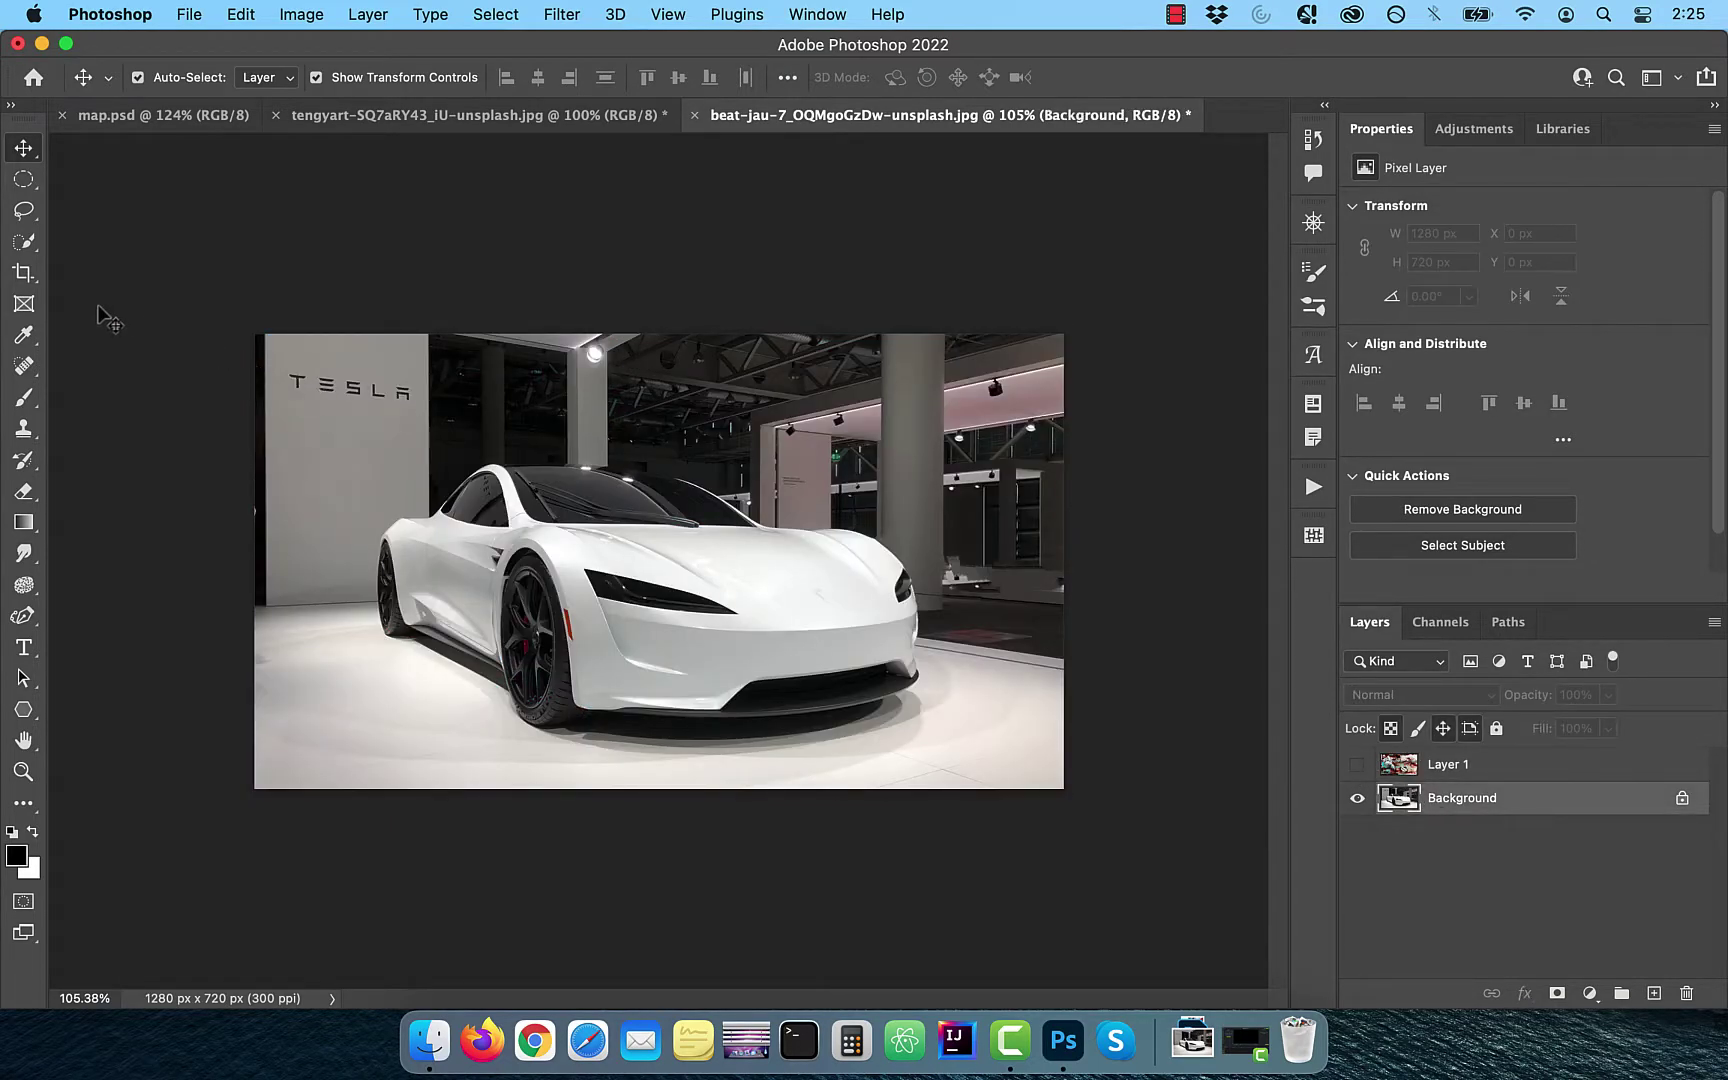
- Select the car with Select Subject and mask the visible Layer 1 texture to it
click(27, 243)
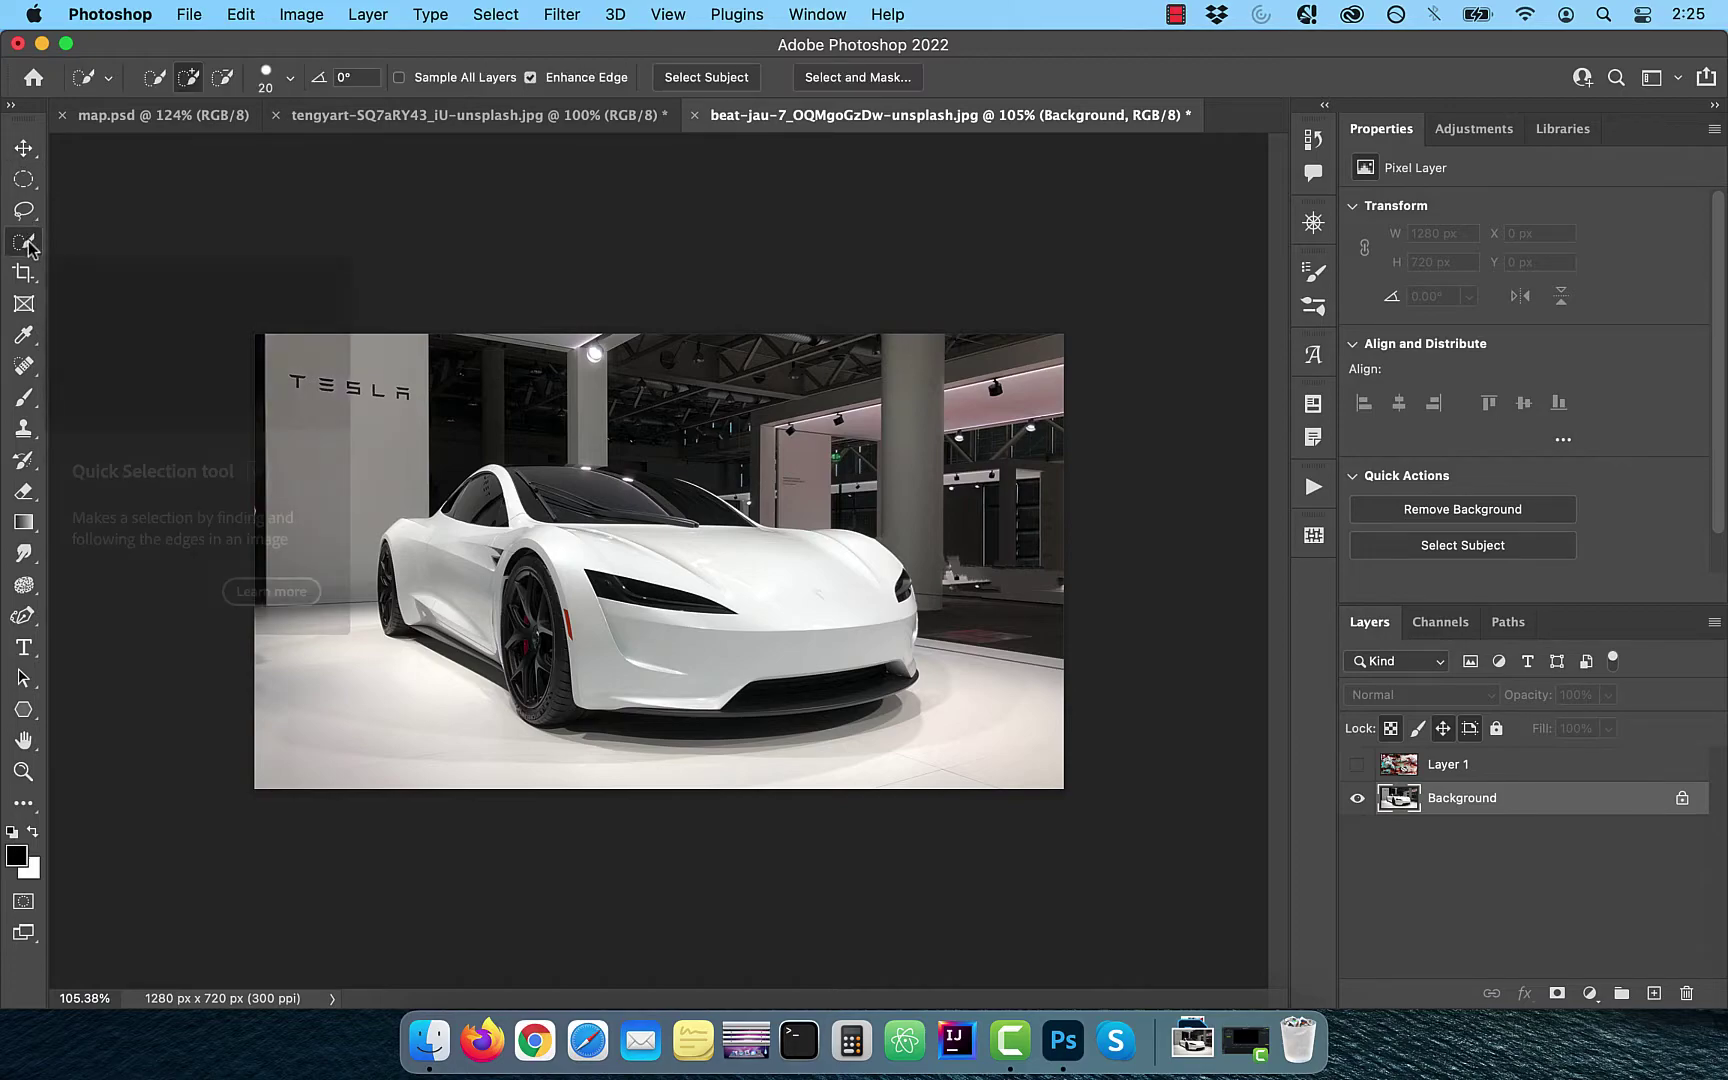
click(712, 82)
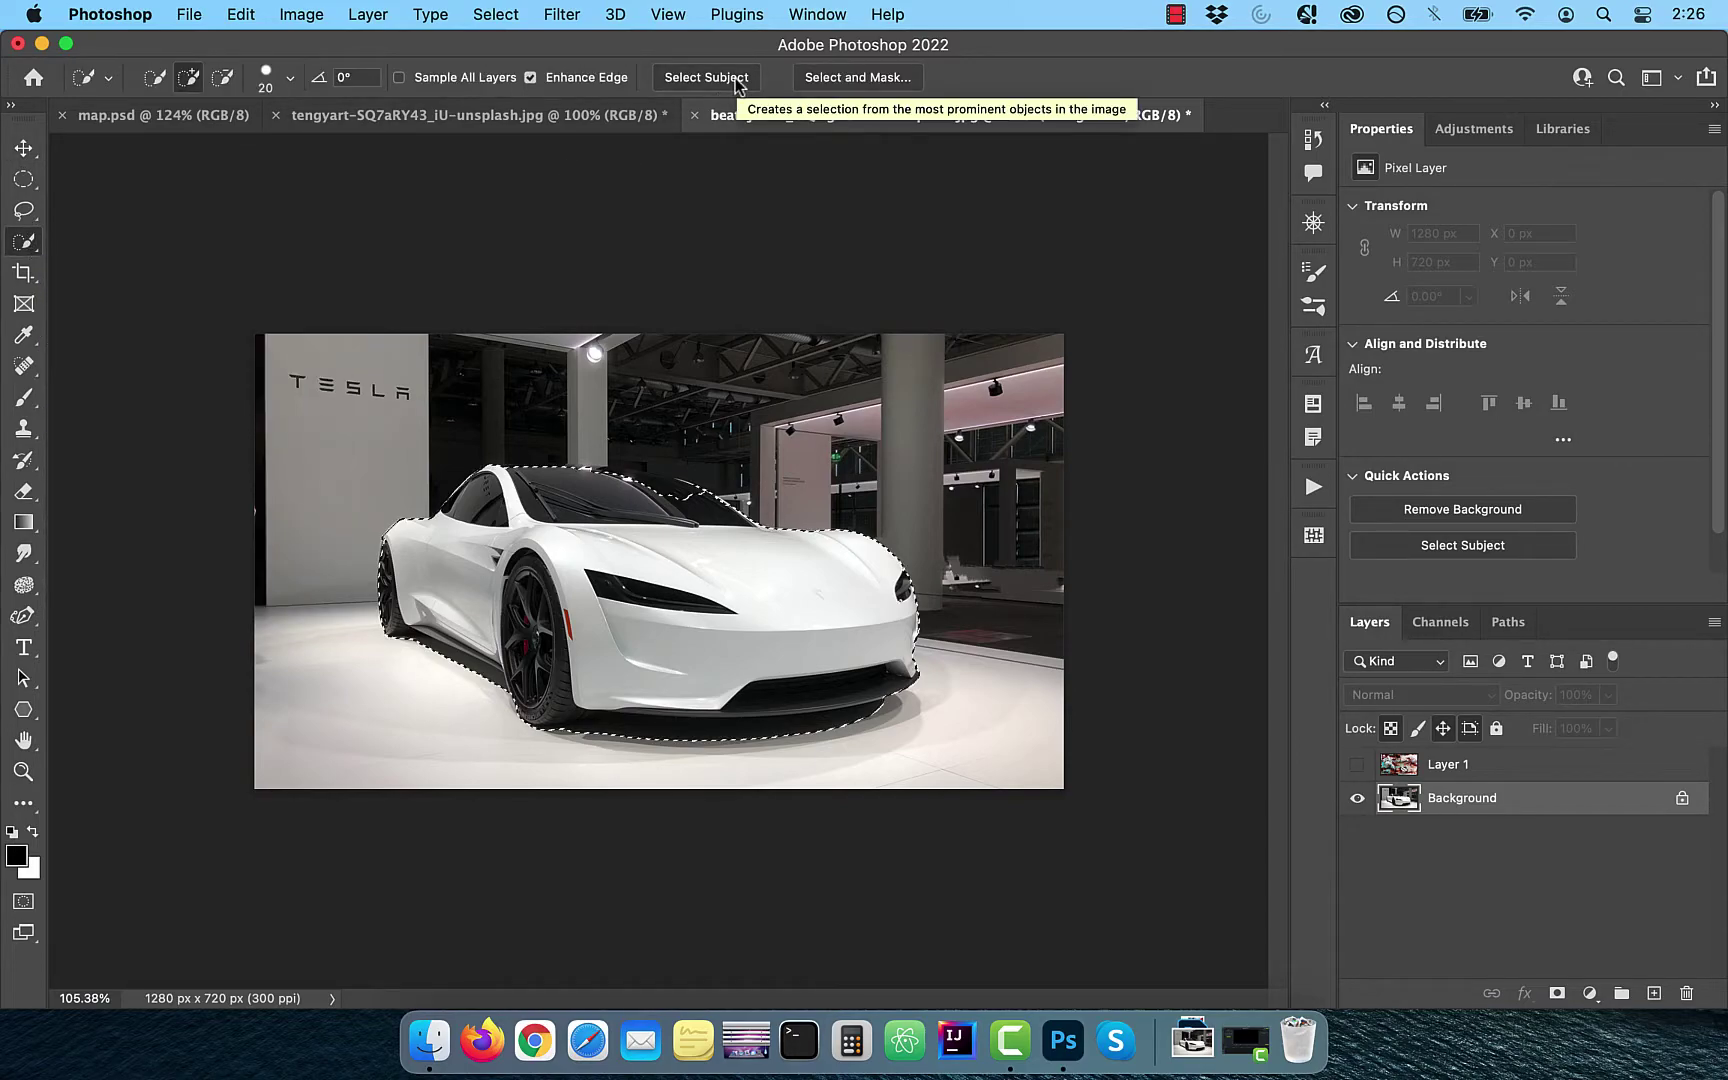
click(1450, 766)
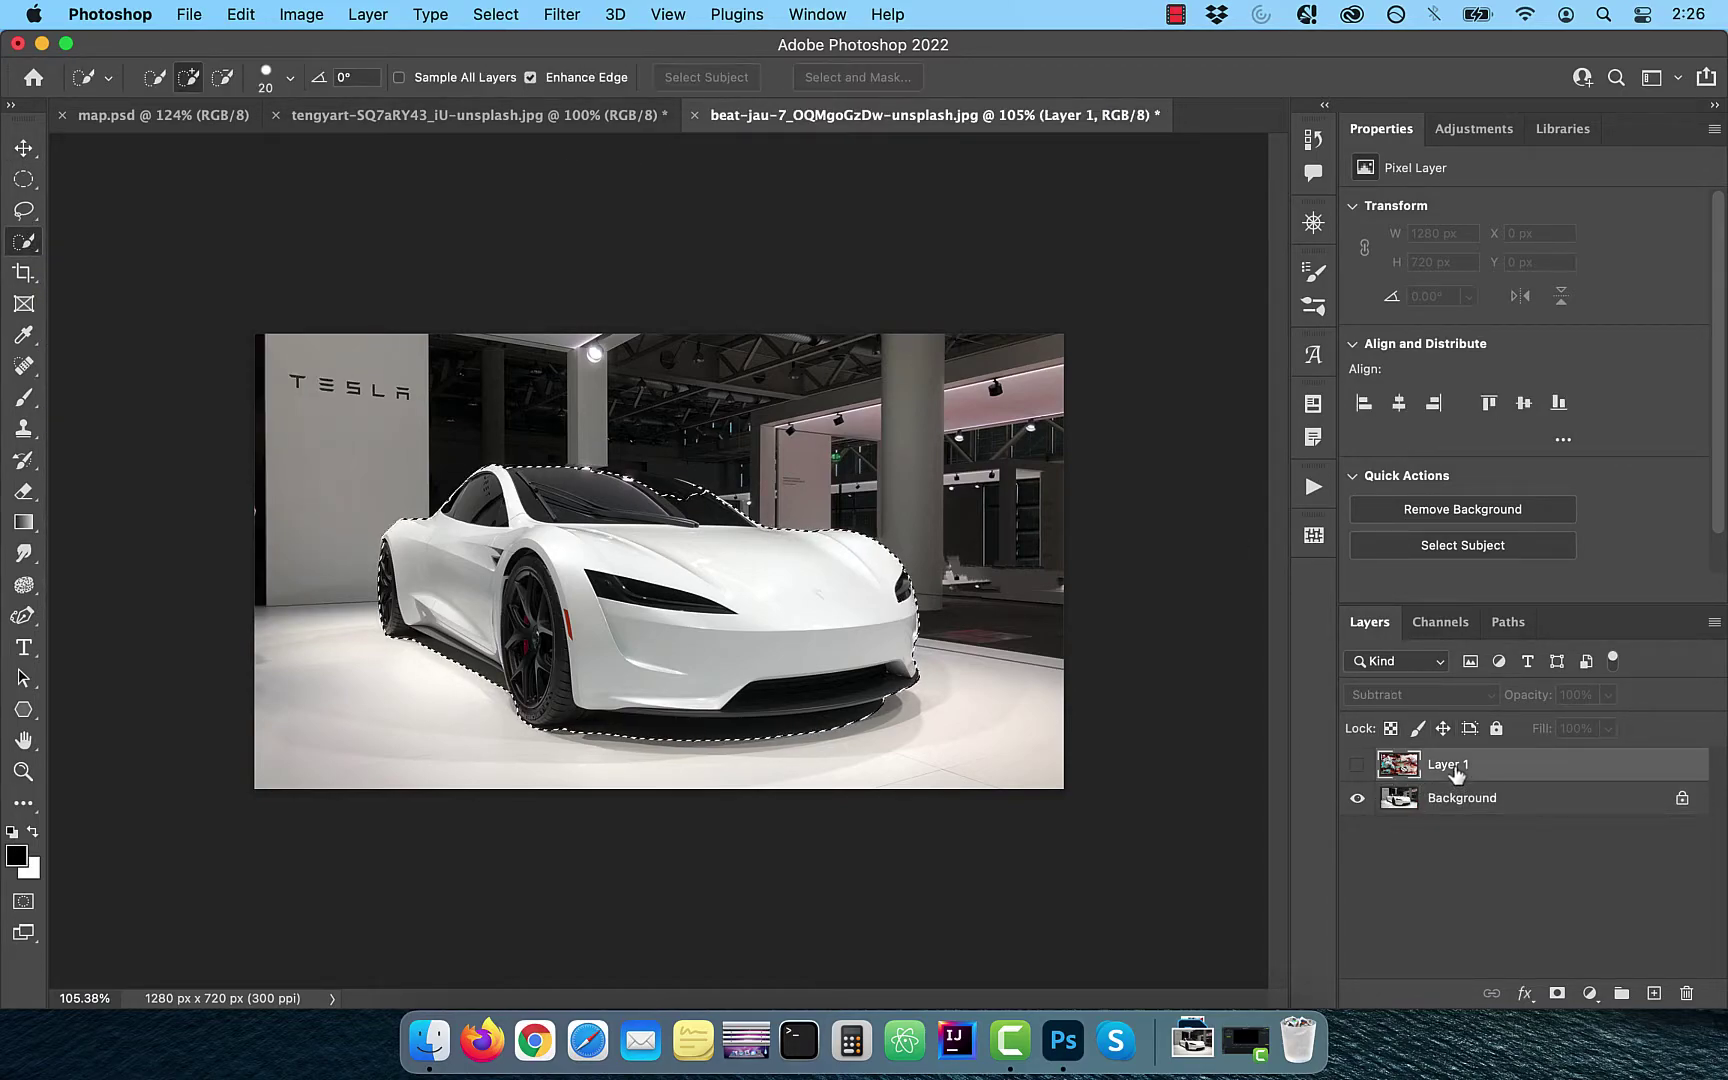
click(1357, 765)
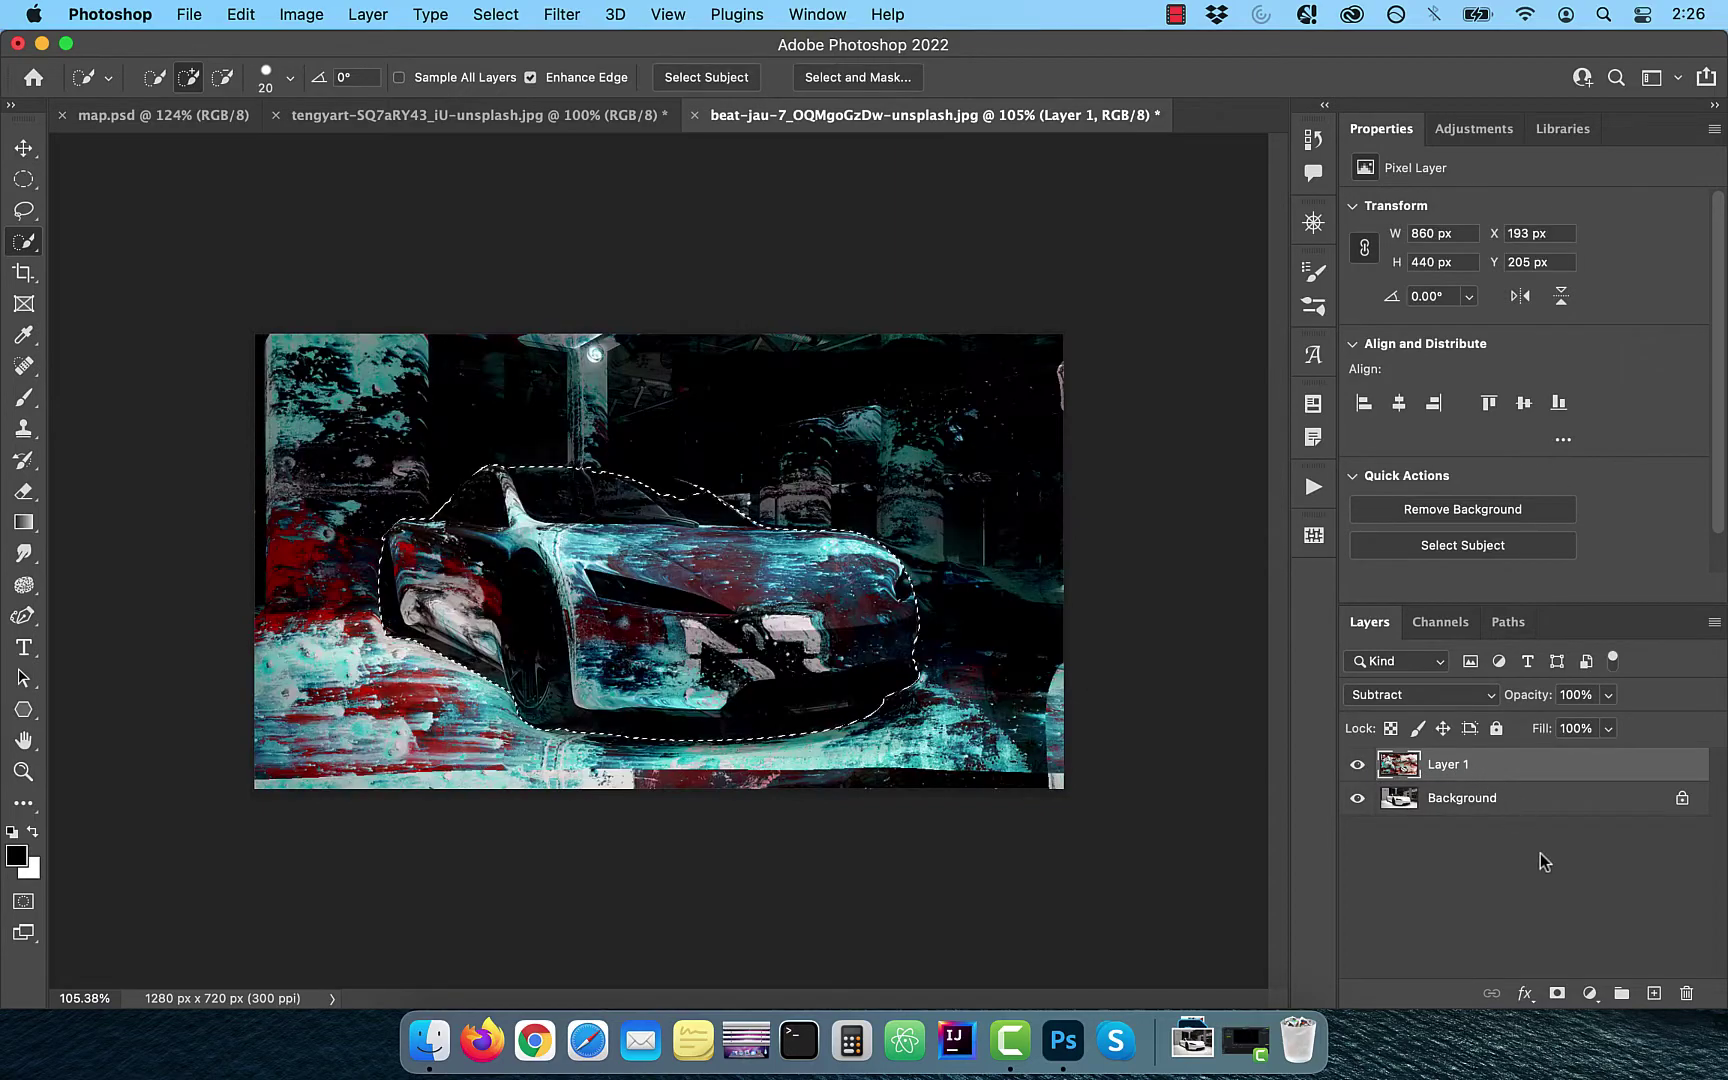
click(1558, 994)
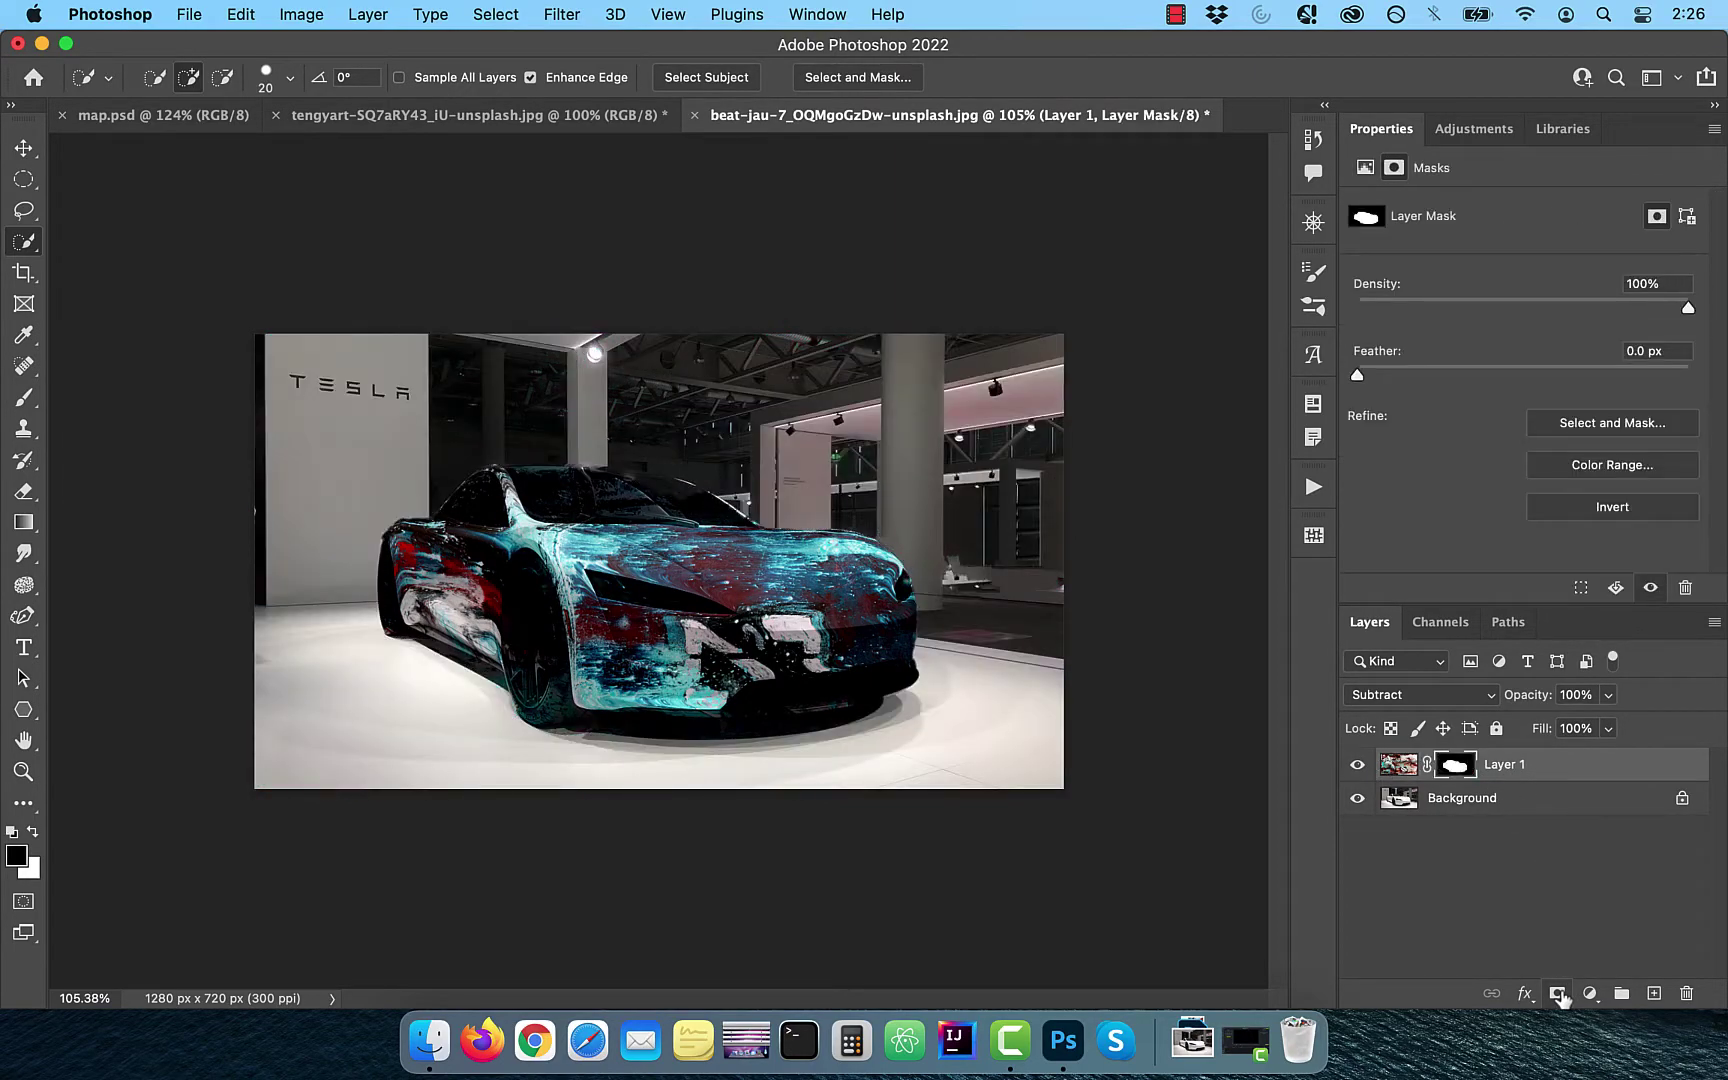
- Paint black on the mask to remove the texture from the windshield
scroll(1010, 806, up, 5)
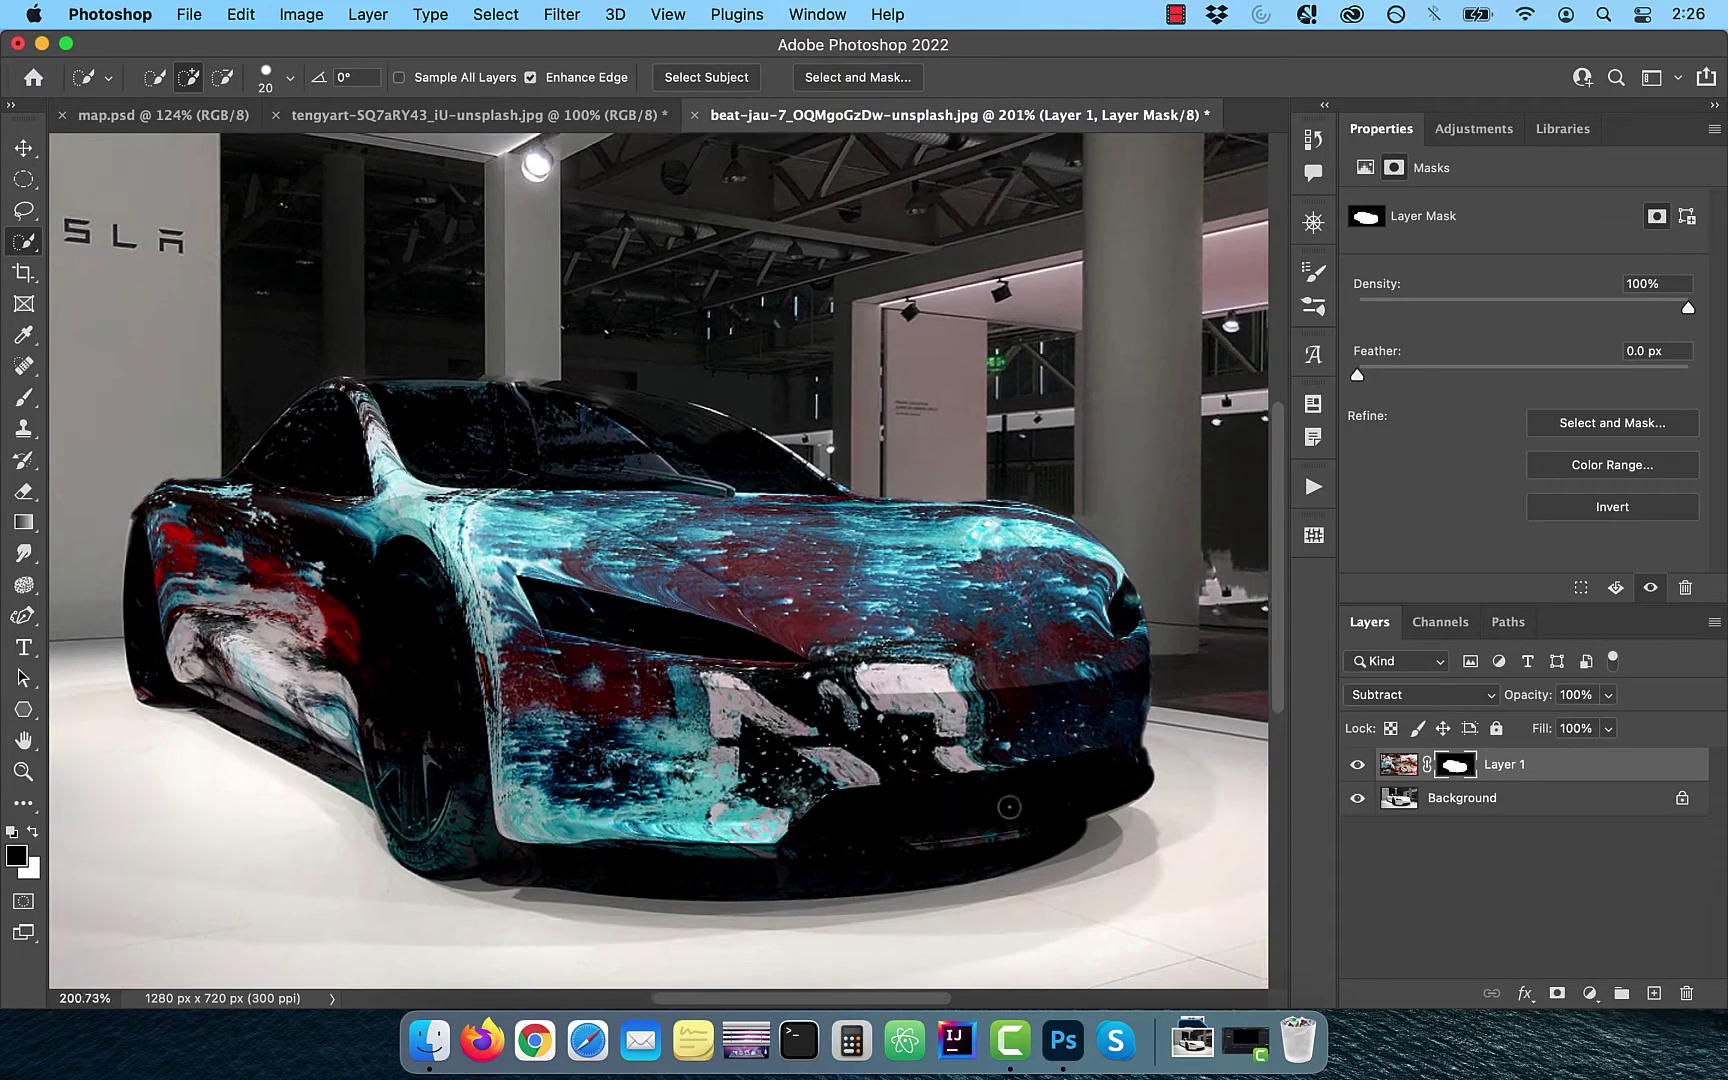
click(25, 400)
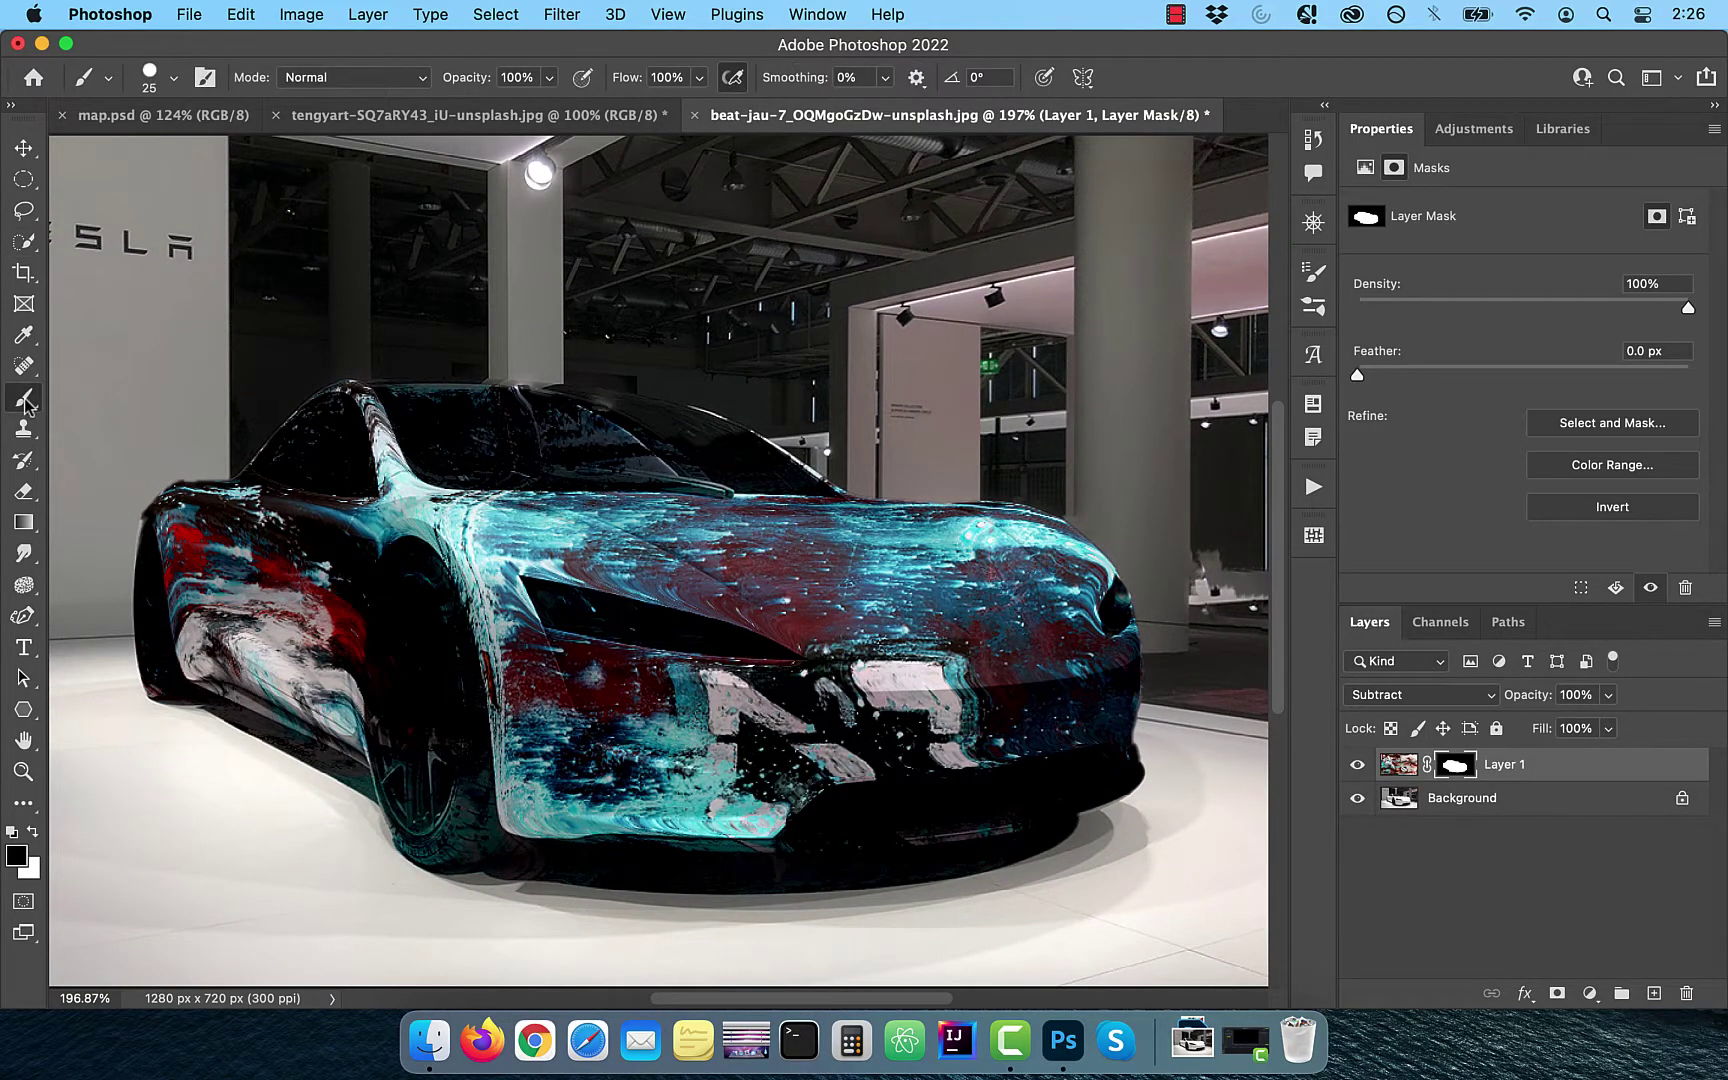
scroll(555, 490, up, 3)
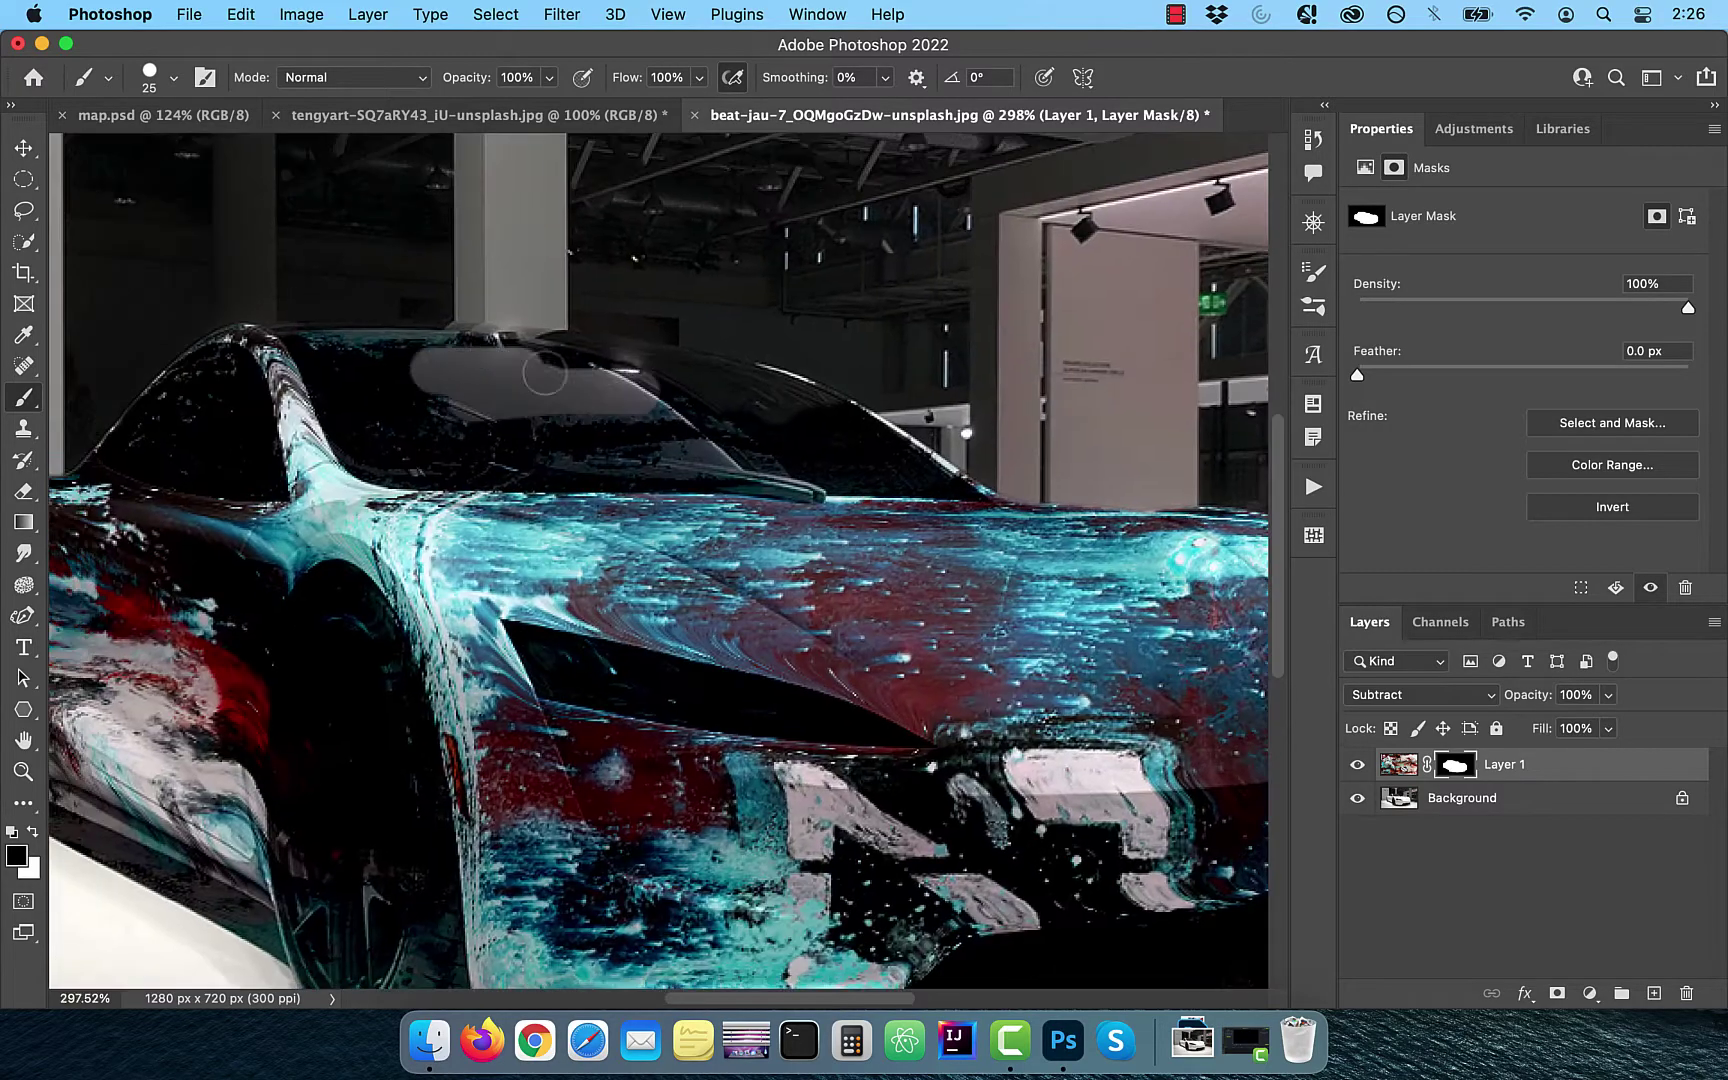
drag(850, 420, 620, 460)
scroll(900, 430, up, 3)
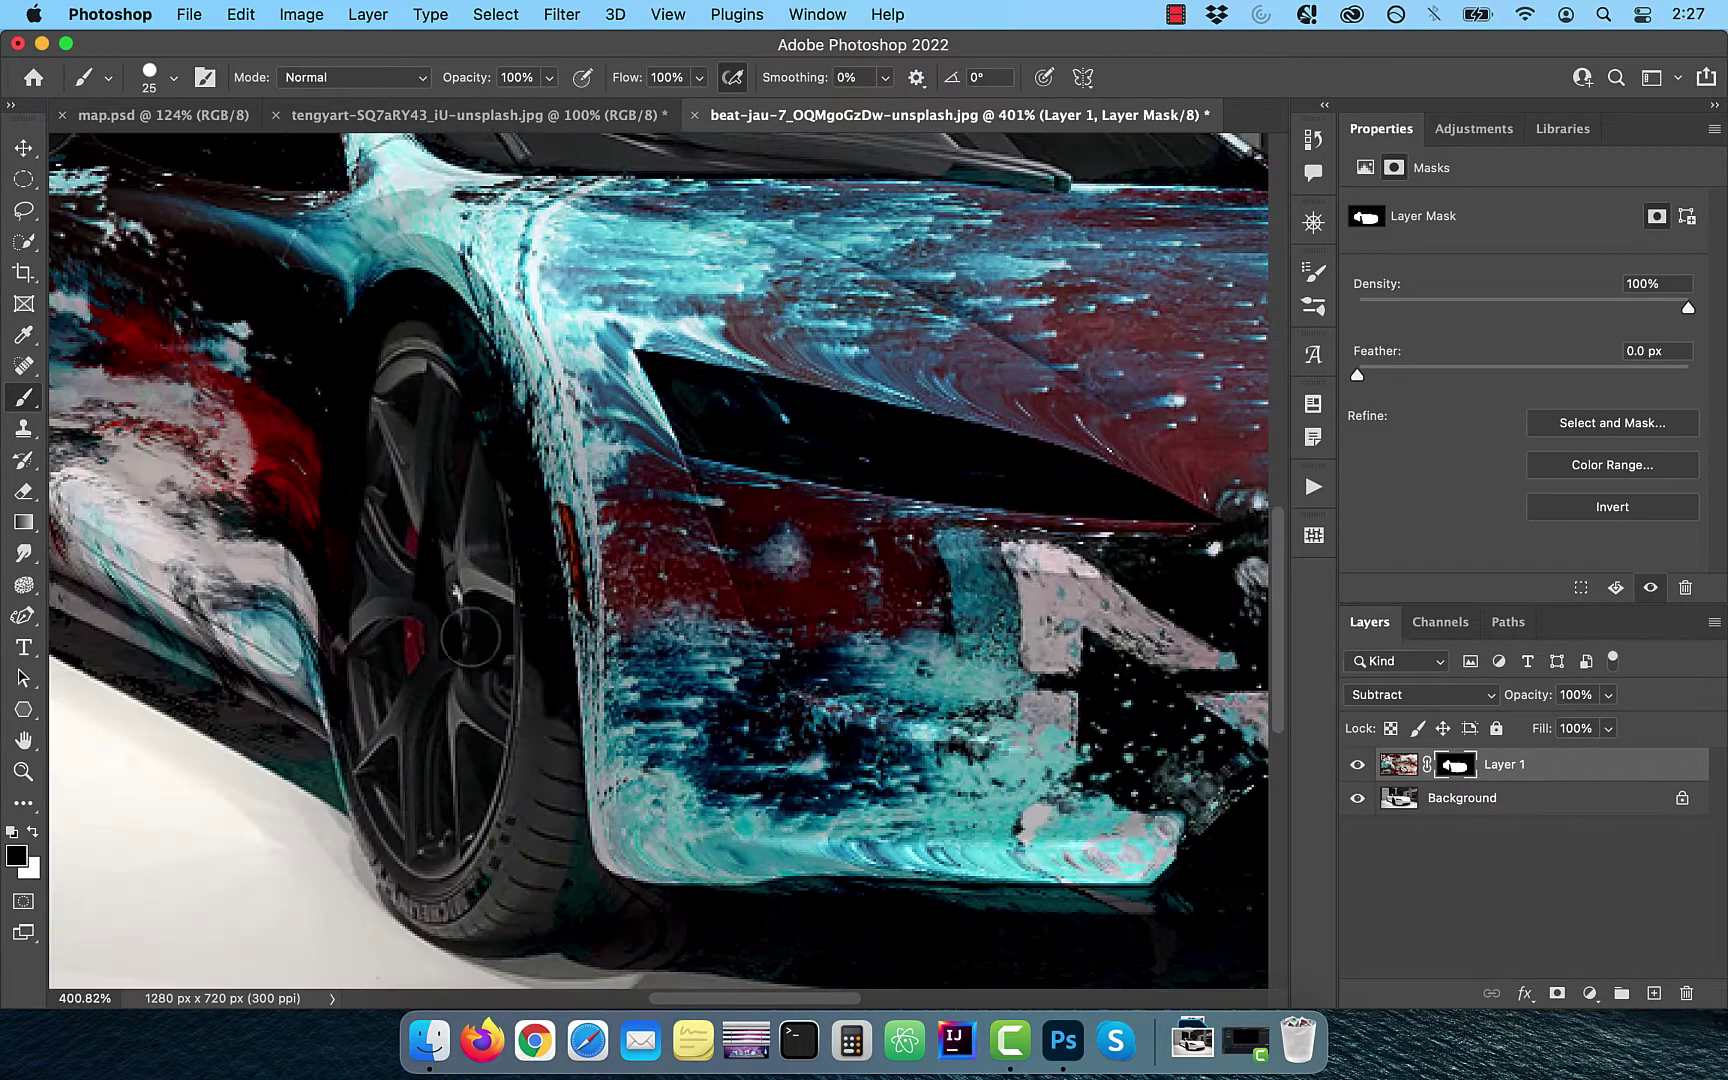
scroll(375, 815, down, 5)
key(bracketleft)
key(bracketleft)
key(bracketleft)
scroll(473, 597, up, 5)
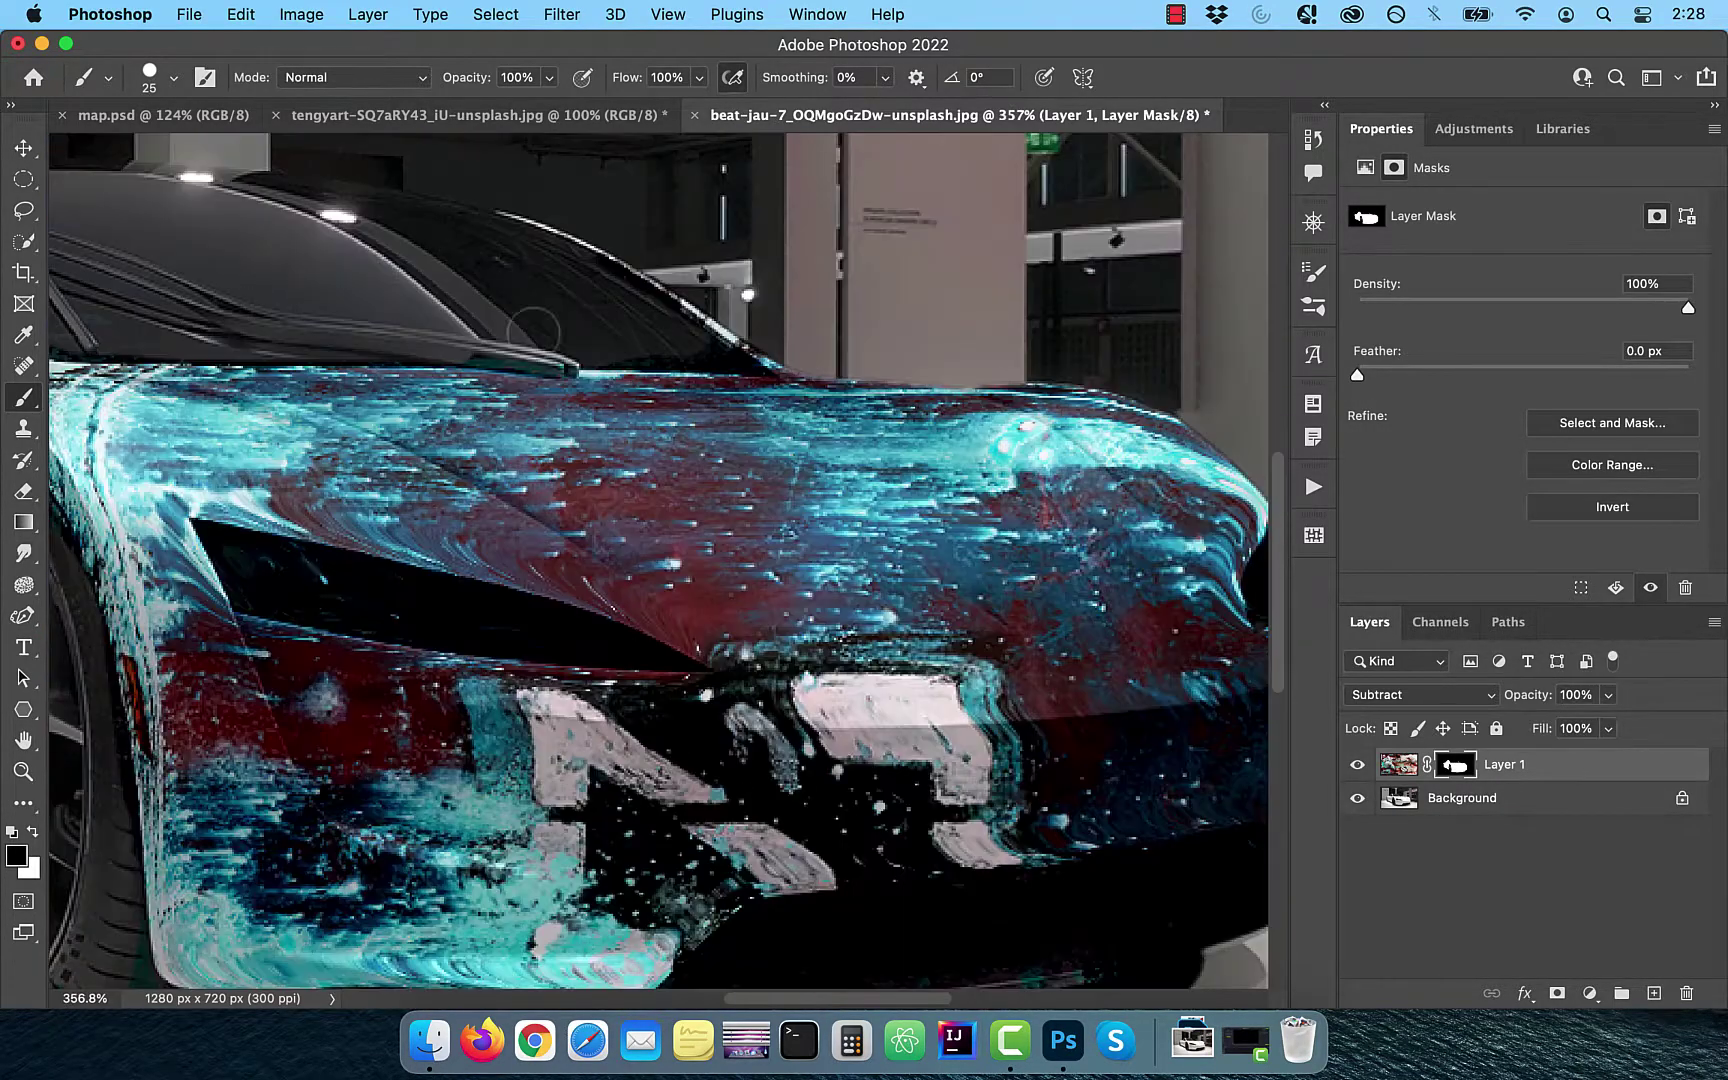
scroll(473, 597, down, 5)
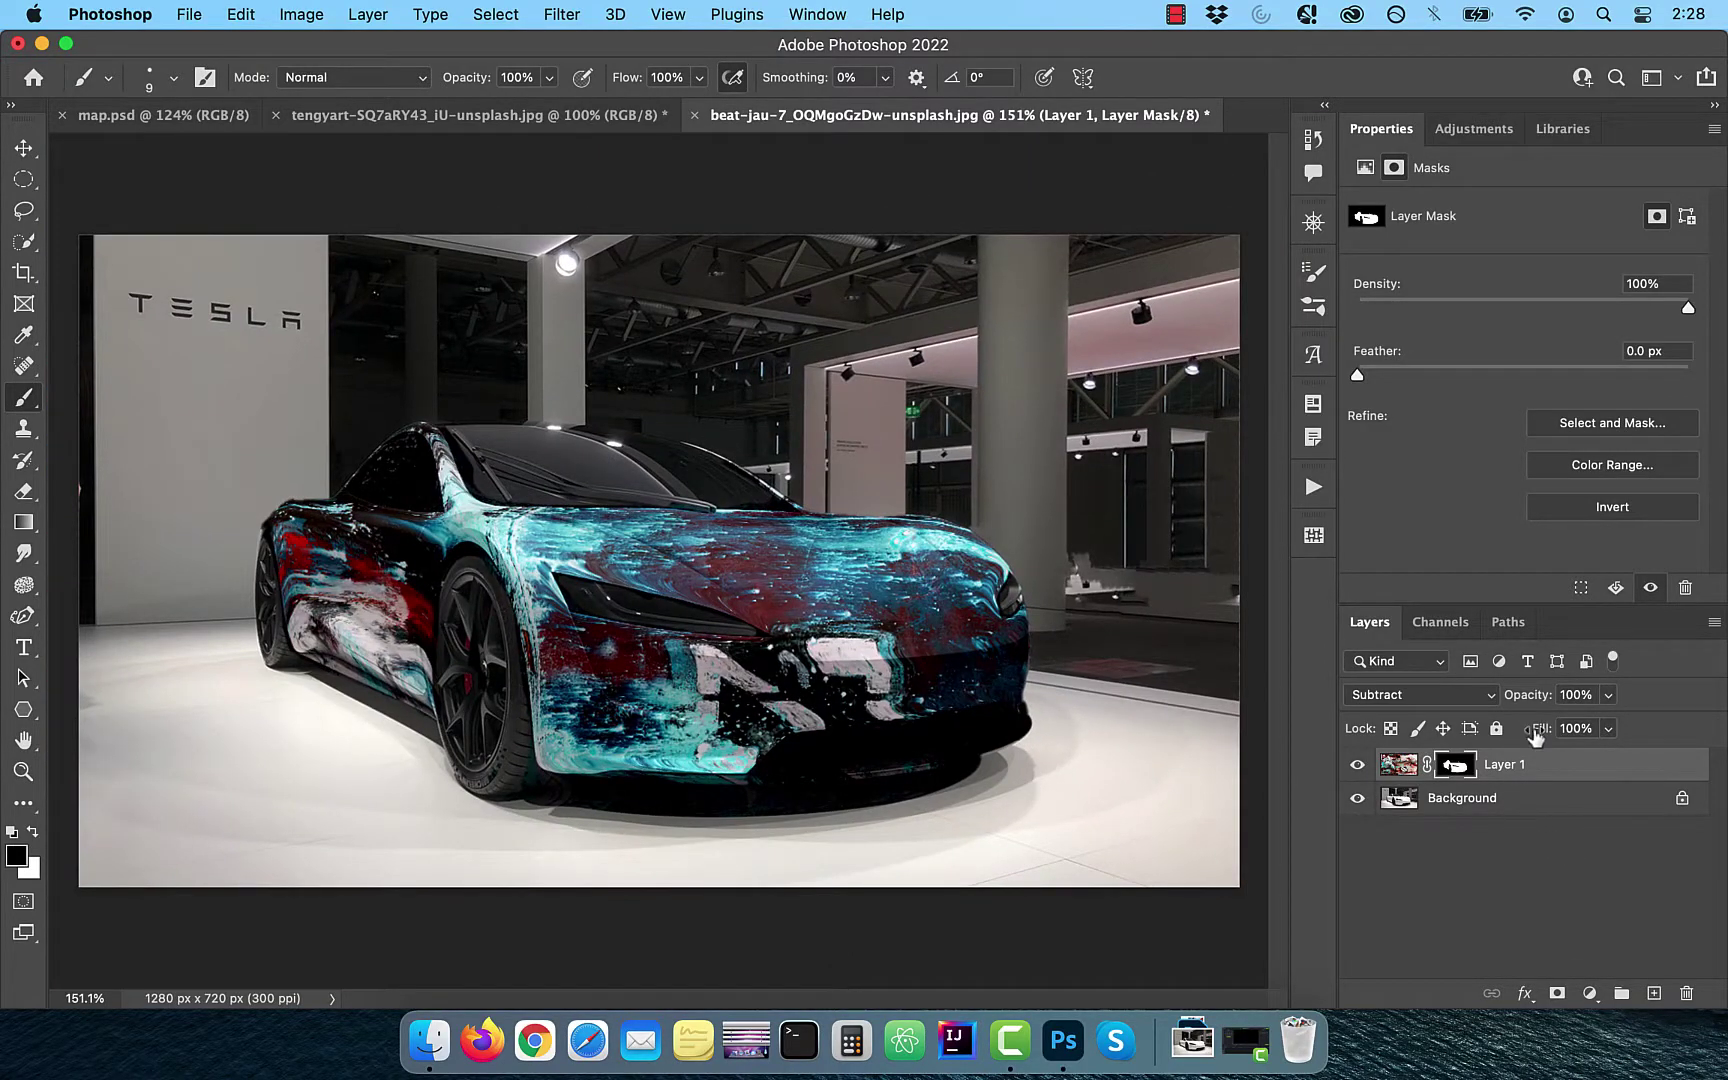
- Lower Layer 1's opacity to 6%
drag(1525, 694, 1433, 703)
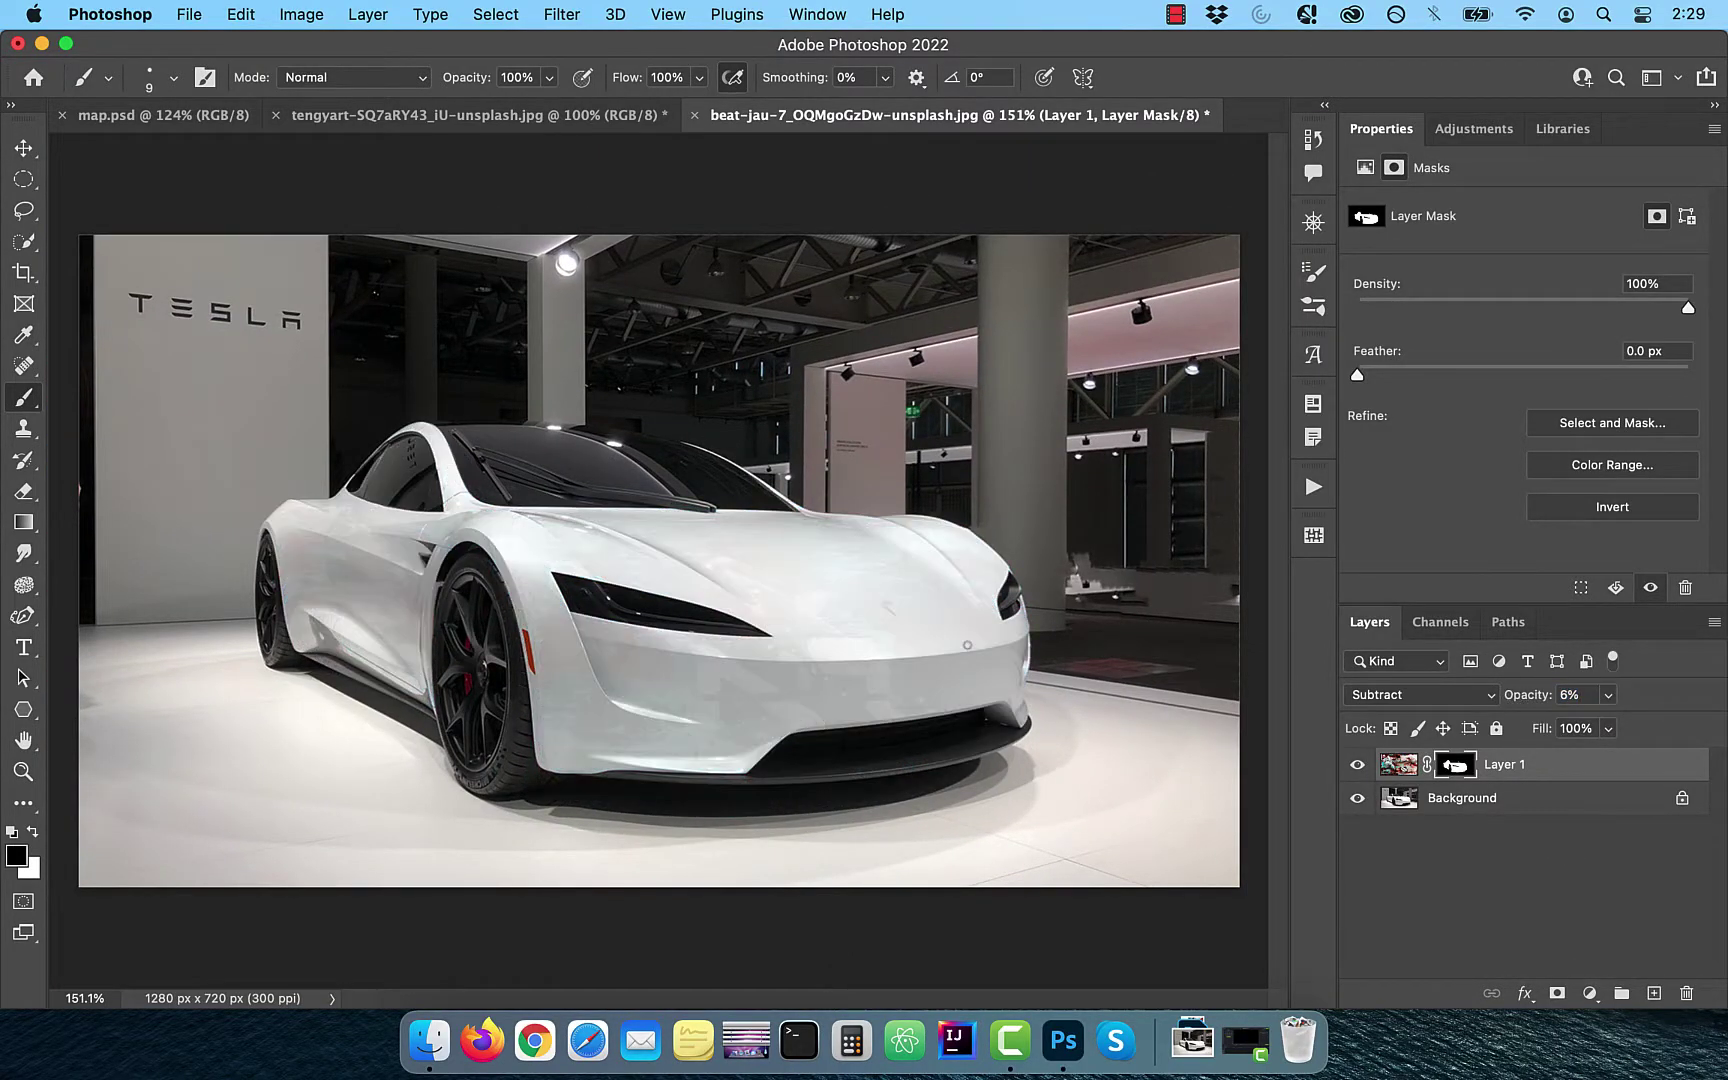
scroll(967, 645, up, 3)
scroll(967, 645, up, 3)
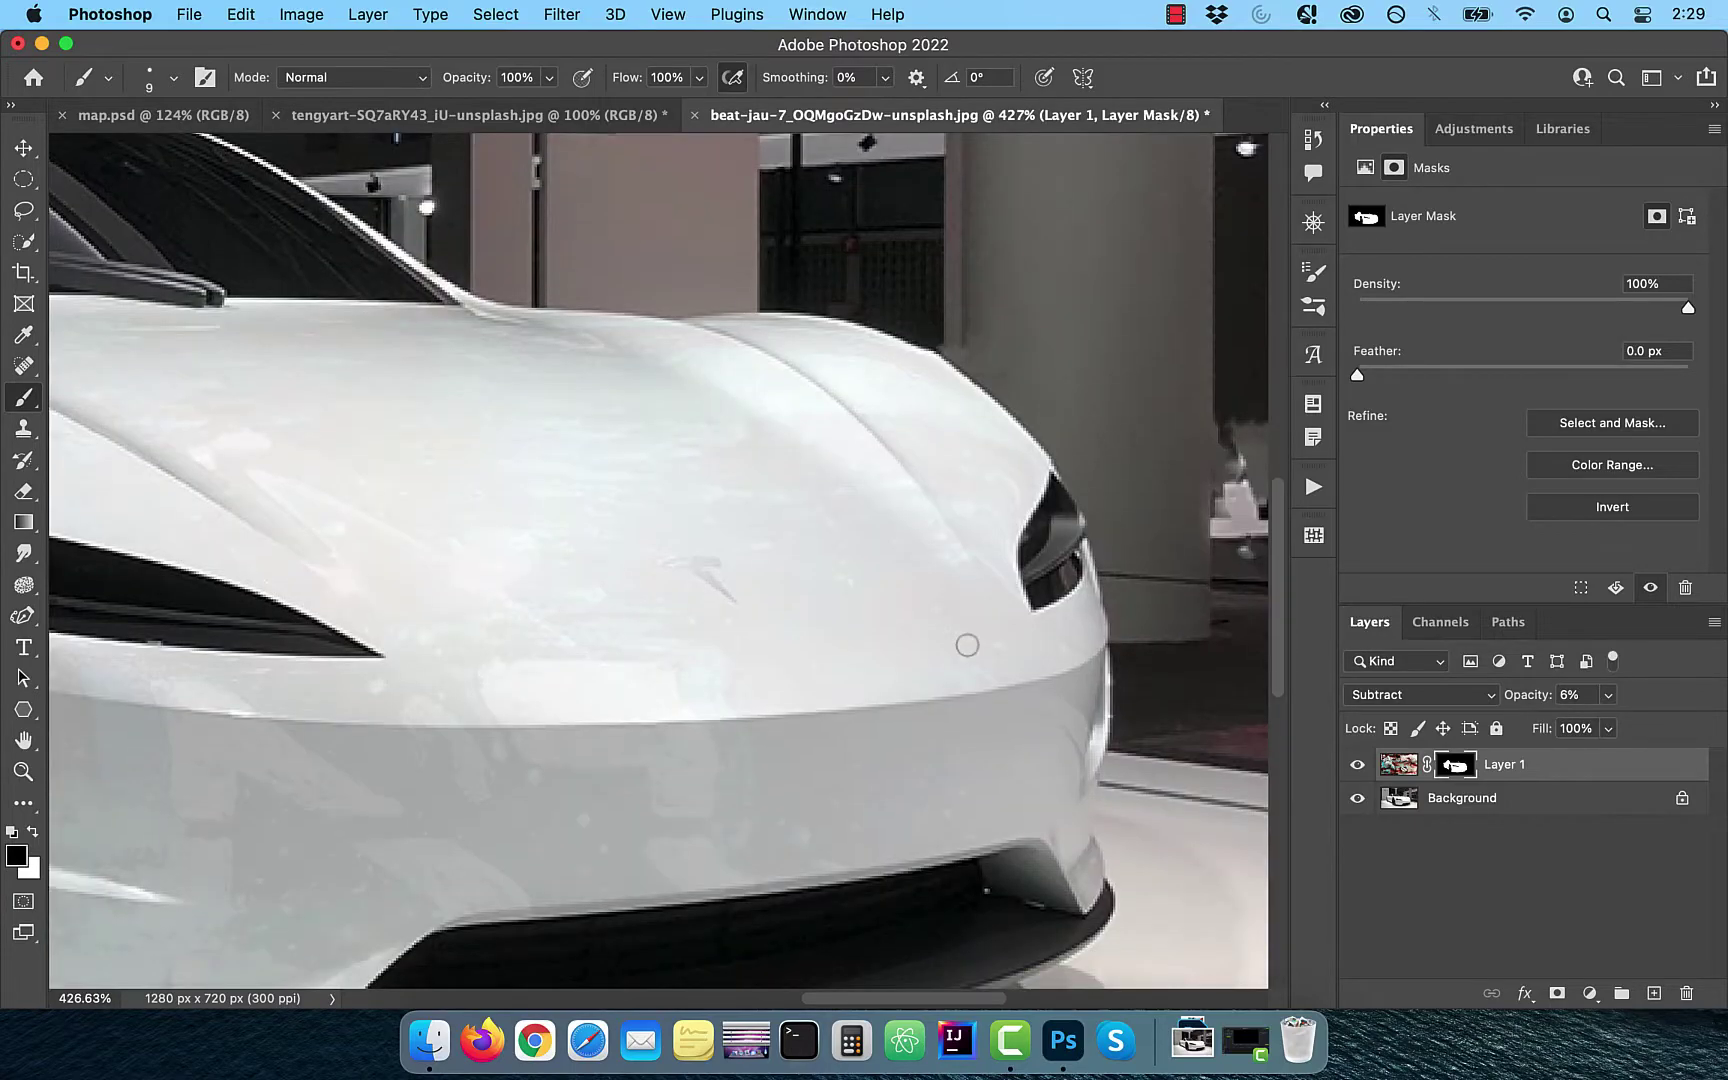
- Create a new layer named logo and set the foreground colour to bright yellow
click(1654, 993)
double_click(1466, 764)
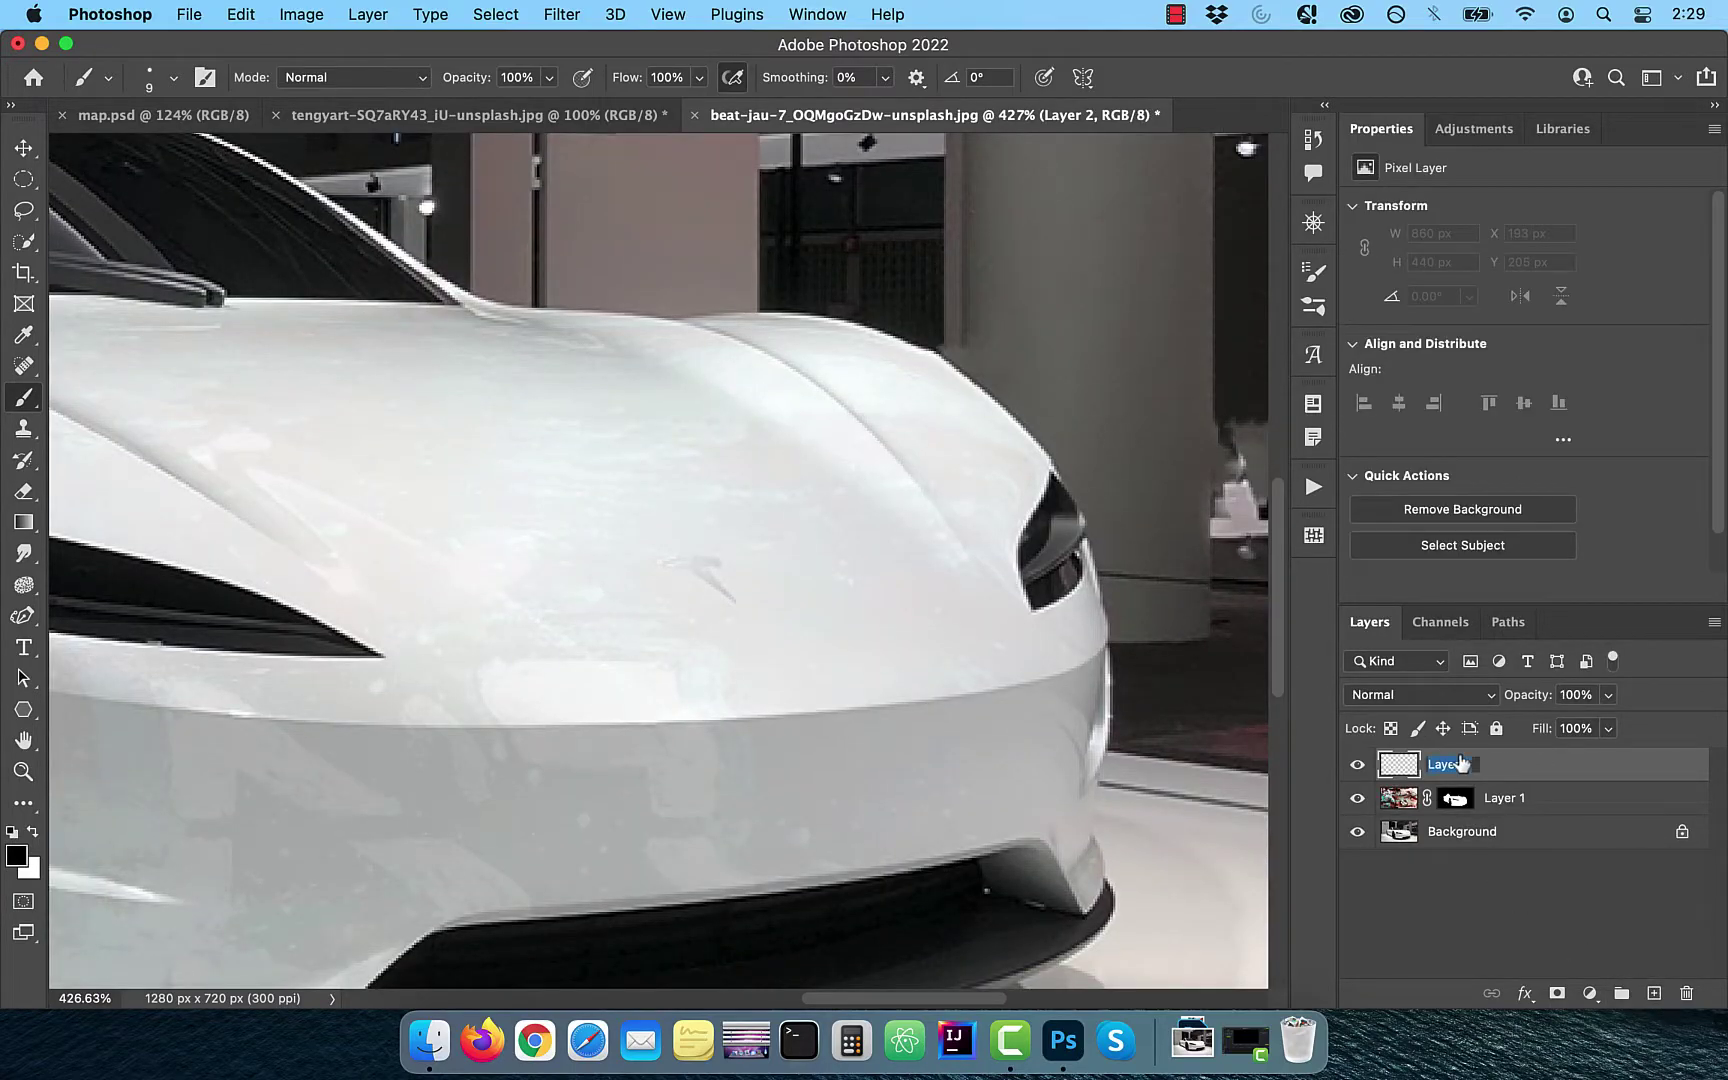
text(logo)
key(Return)
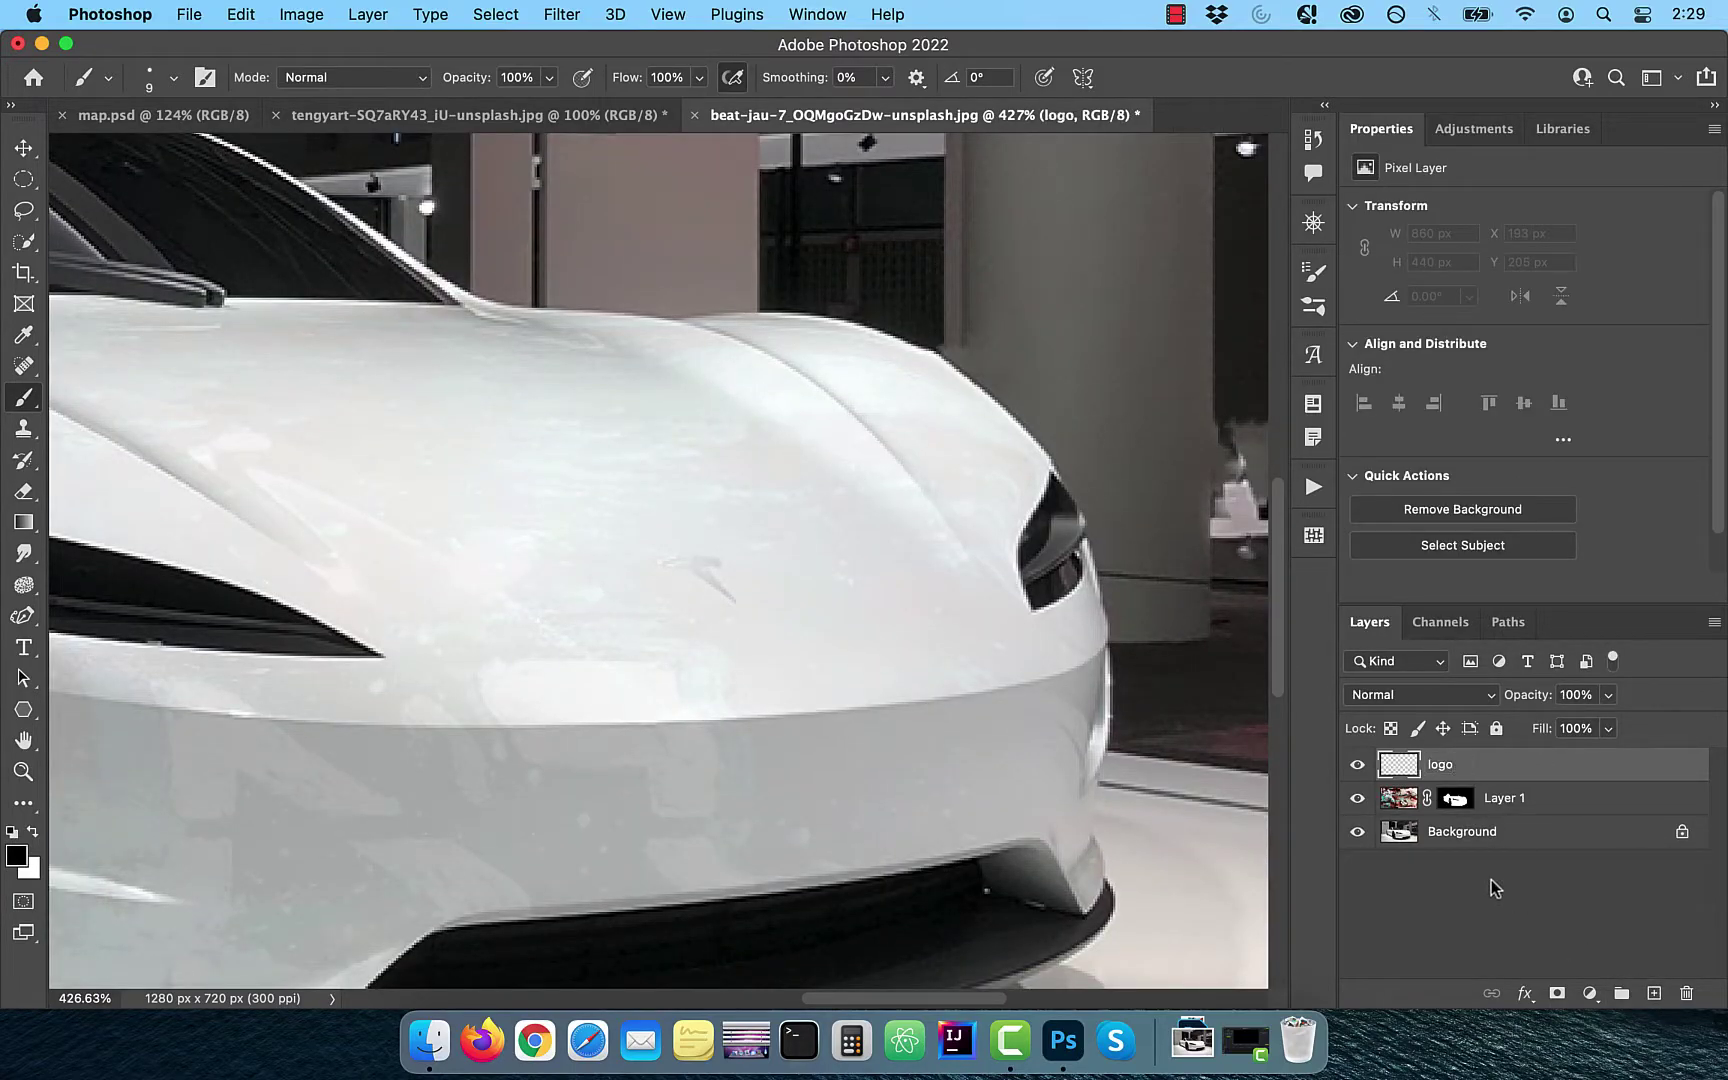
click(17, 857)
drag(1428, 768, 1434, 766)
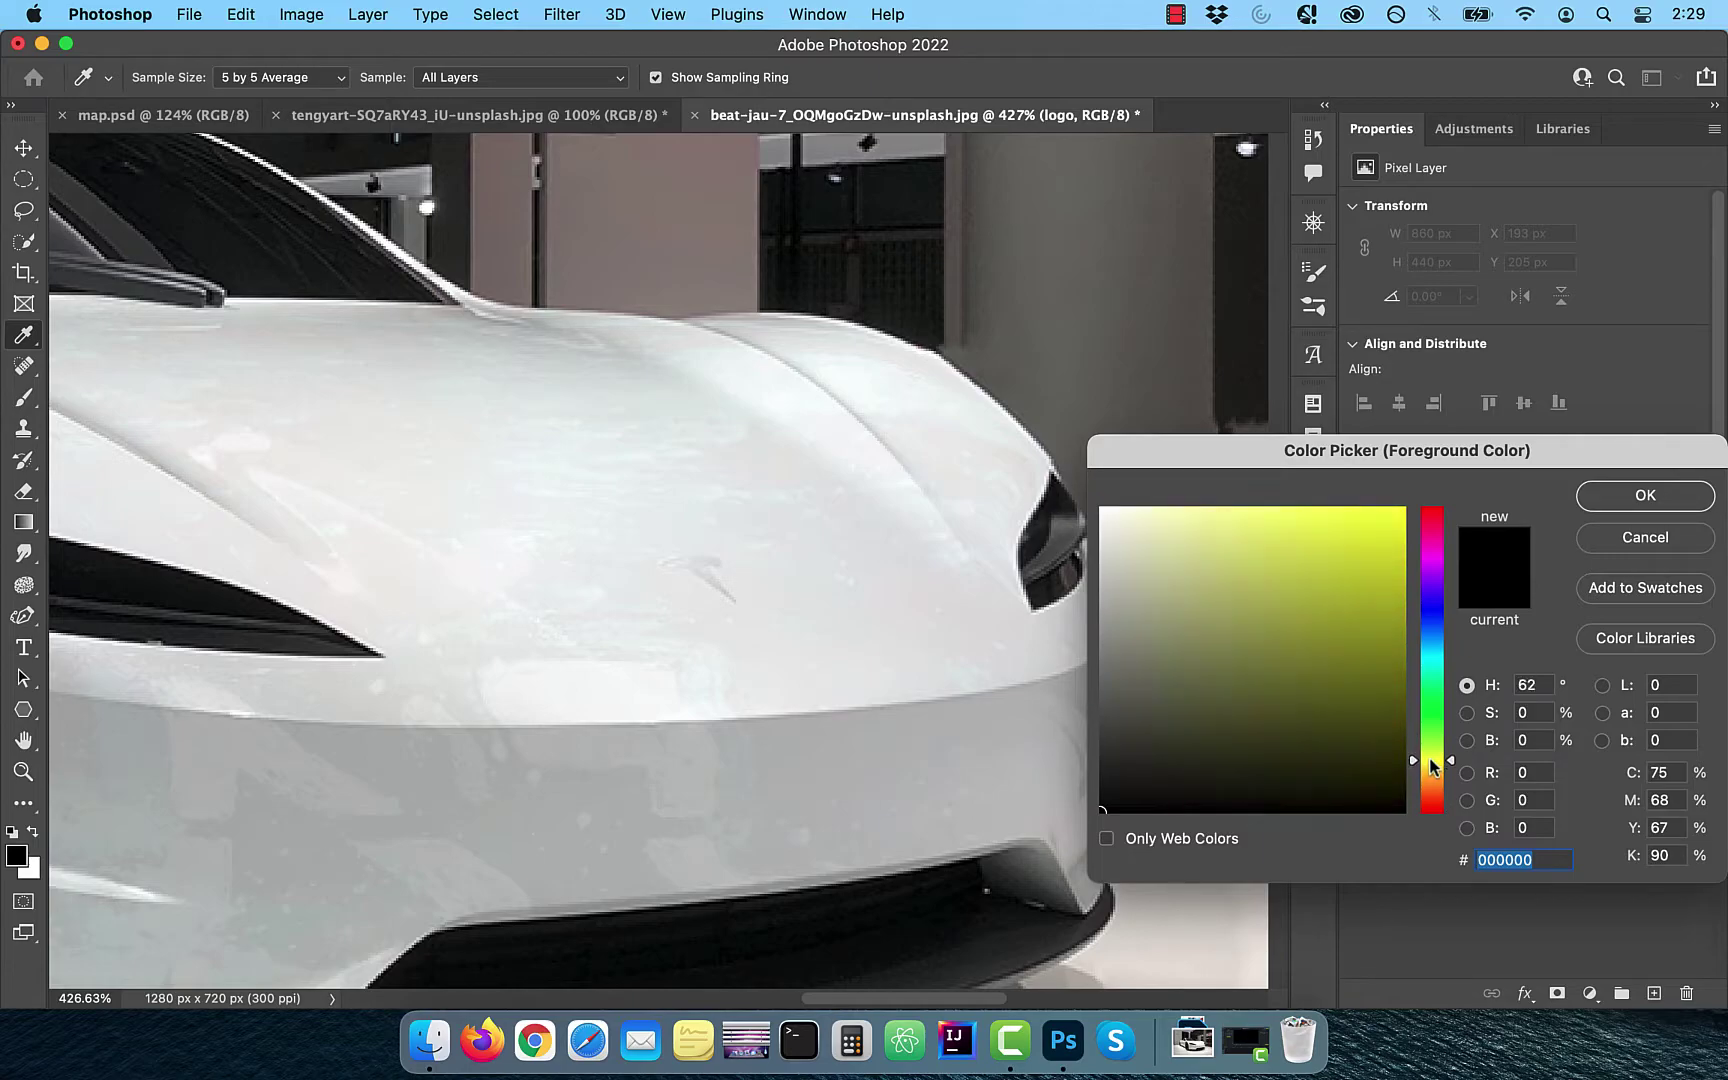
drag(1385, 668, 1428, 470)
click(1645, 495)
- Paint the hood's Tesla emblem yellow, then restore Layer 1's opacity to 100%
key(b)
scroll(714, 563, up, 5)
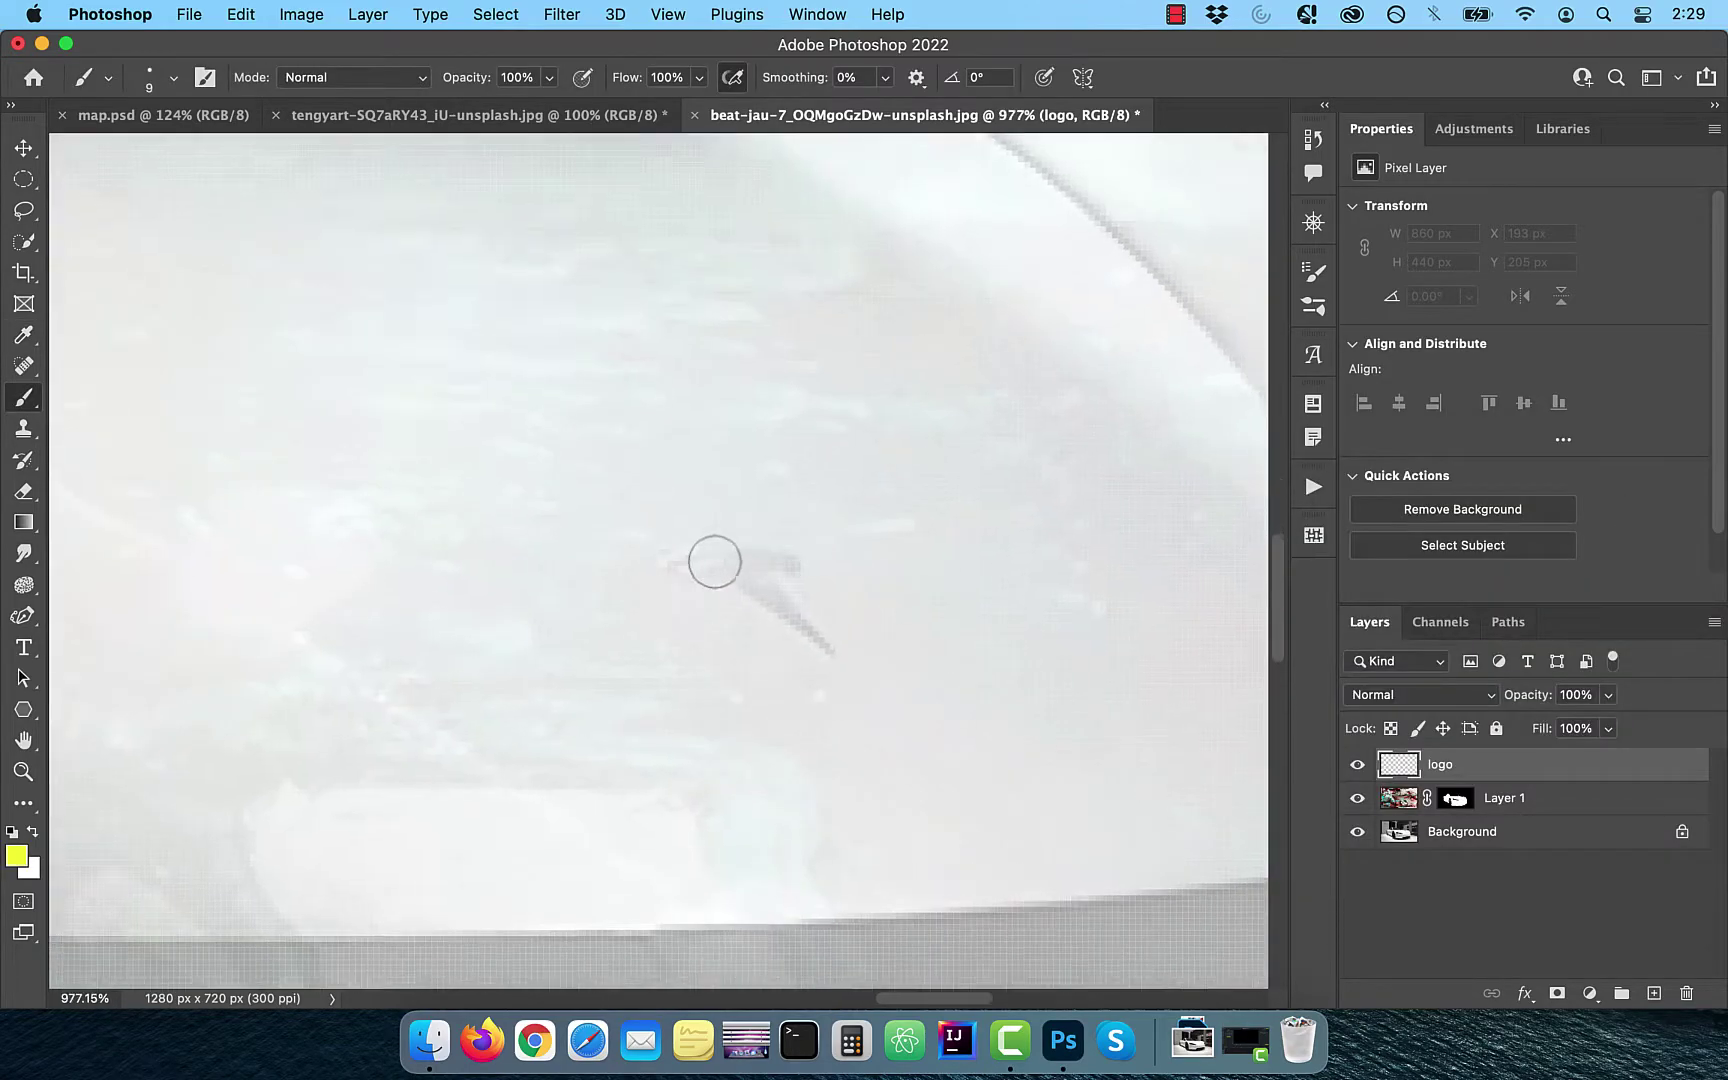
mouse_move(560, 556)
mouse_down()
mouse_move(640, 571)
mouse_move(785, 700)
mouse_up()
key(bracketleft)
key(bracketleft)
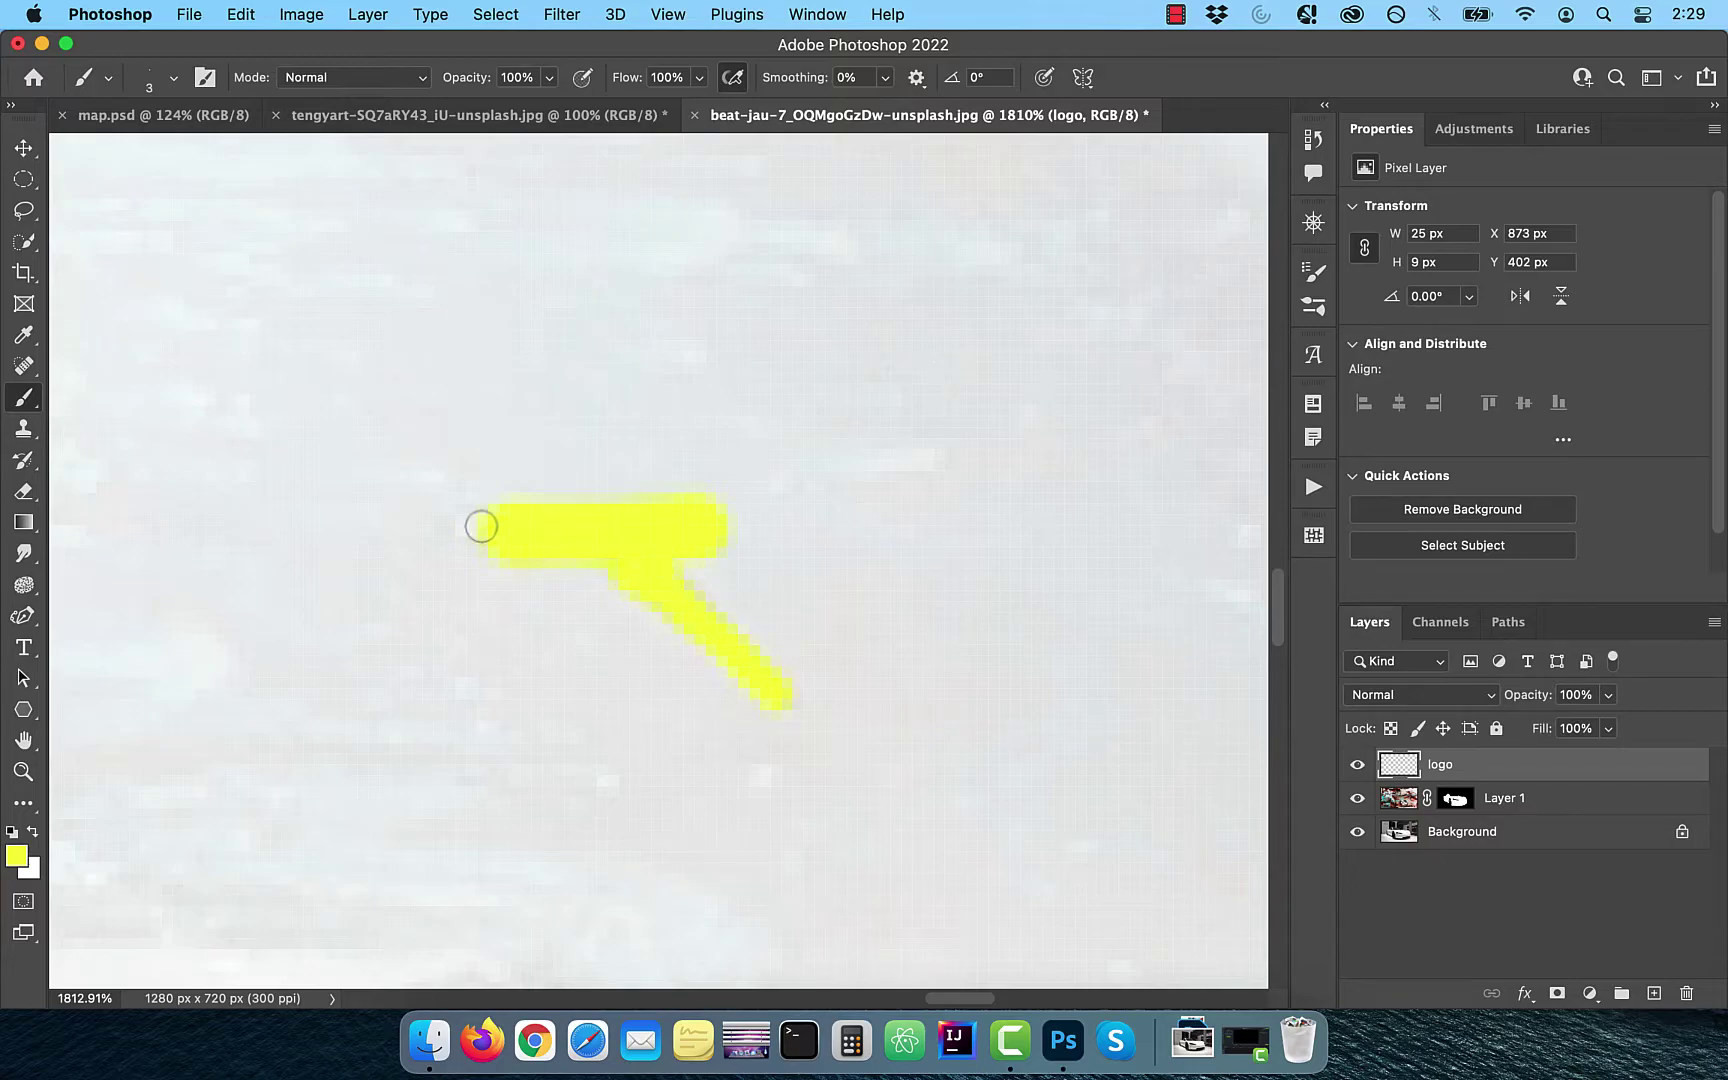
scroll(611, 570, down, 8)
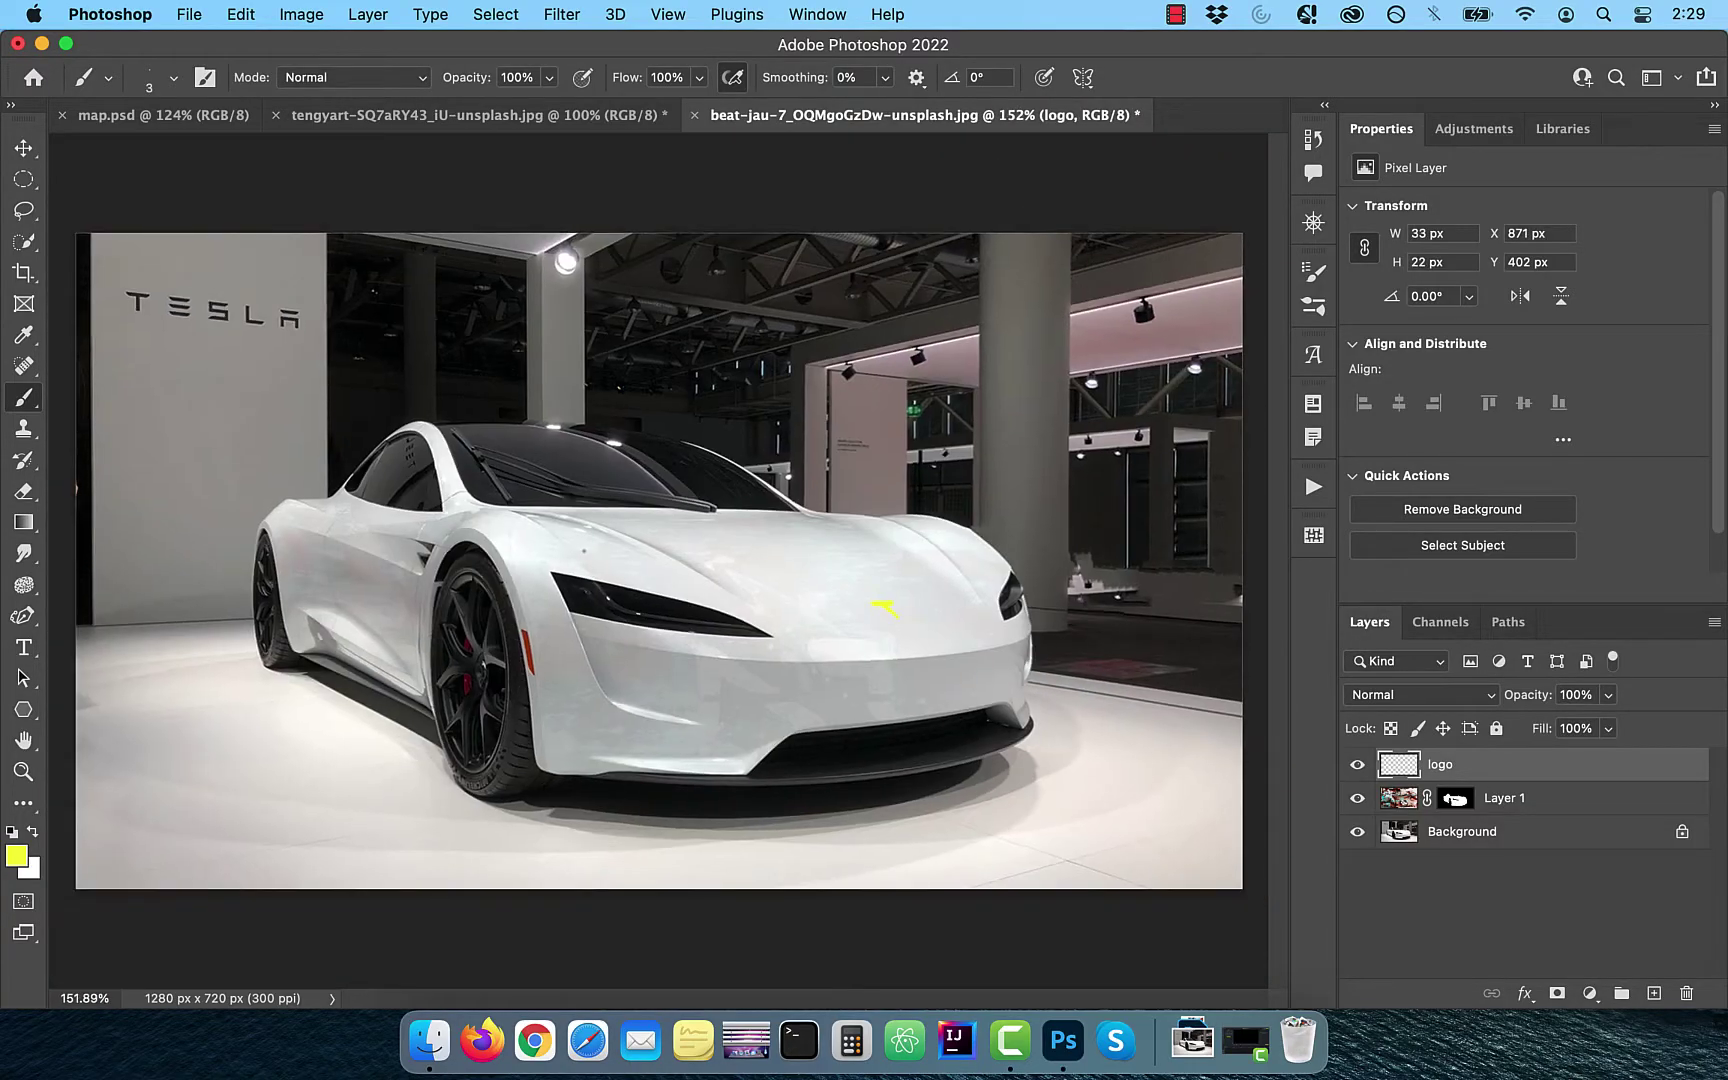
click(1517, 806)
drag(1528, 700, 1681, 703)
- Add a Curves adjustment layer above the logo layer in Screen blend mode
click(1533, 776)
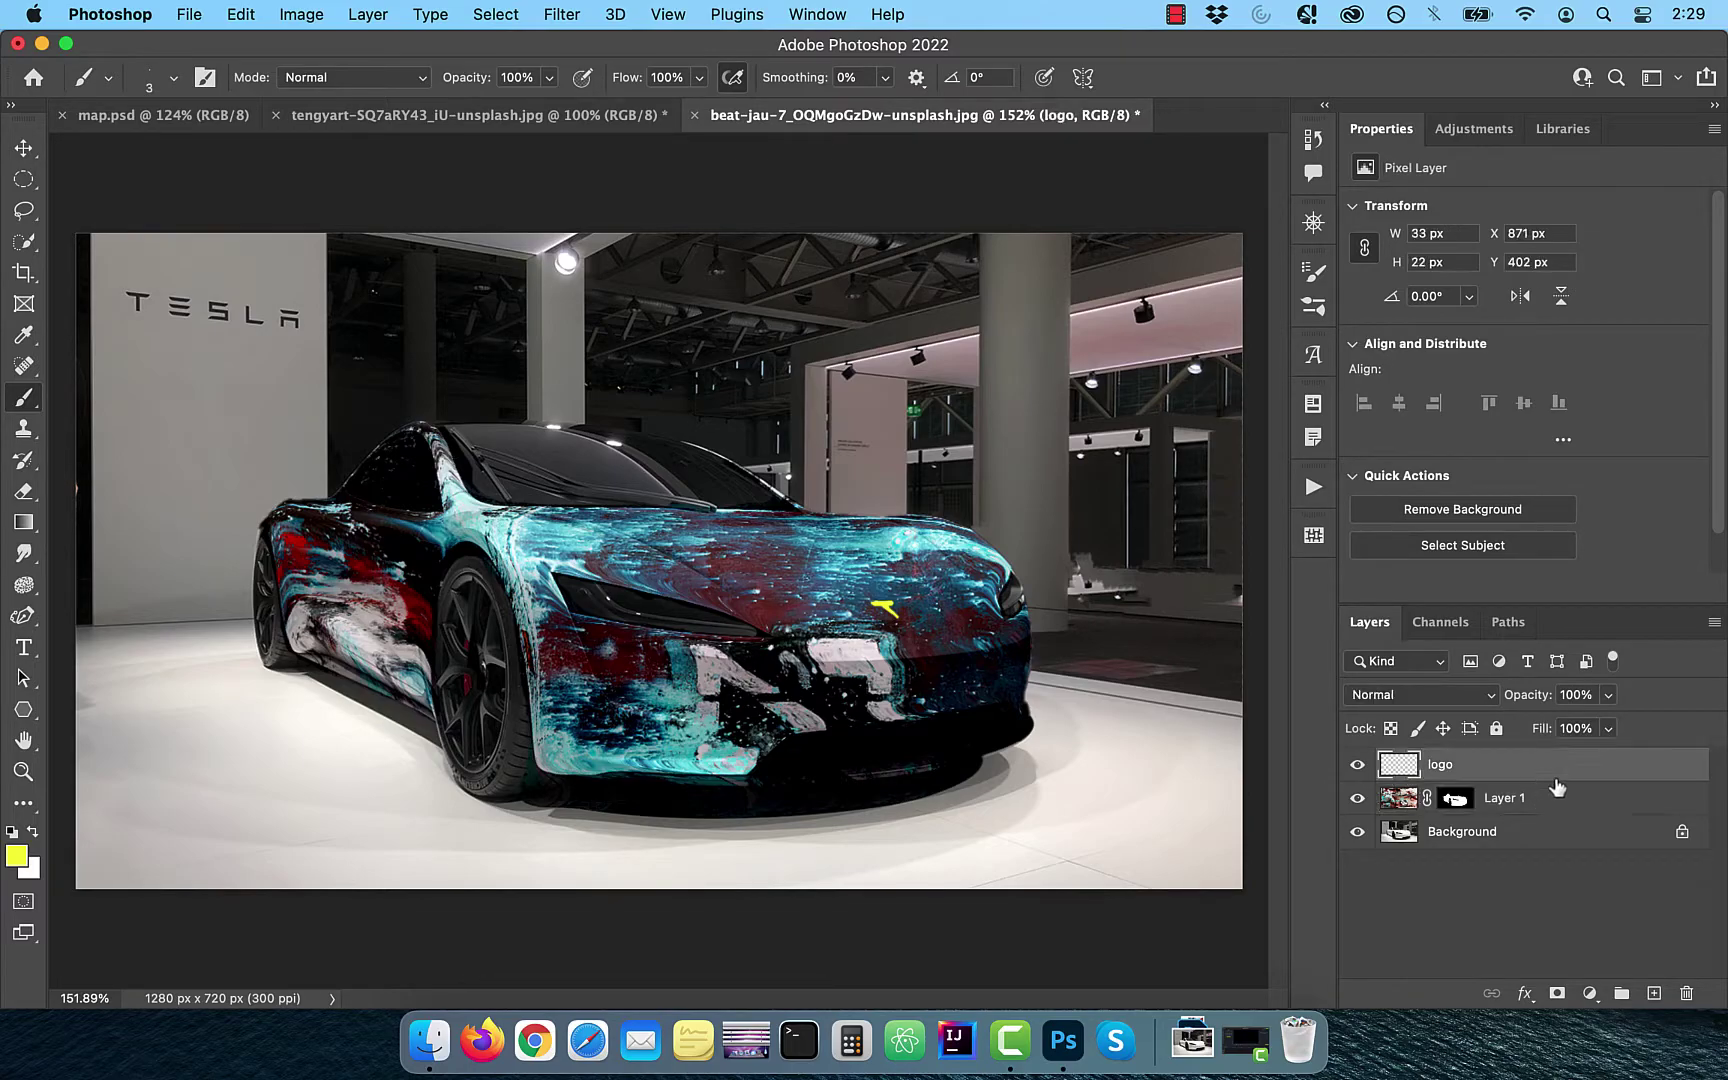
click(1597, 589)
click(1466, 697)
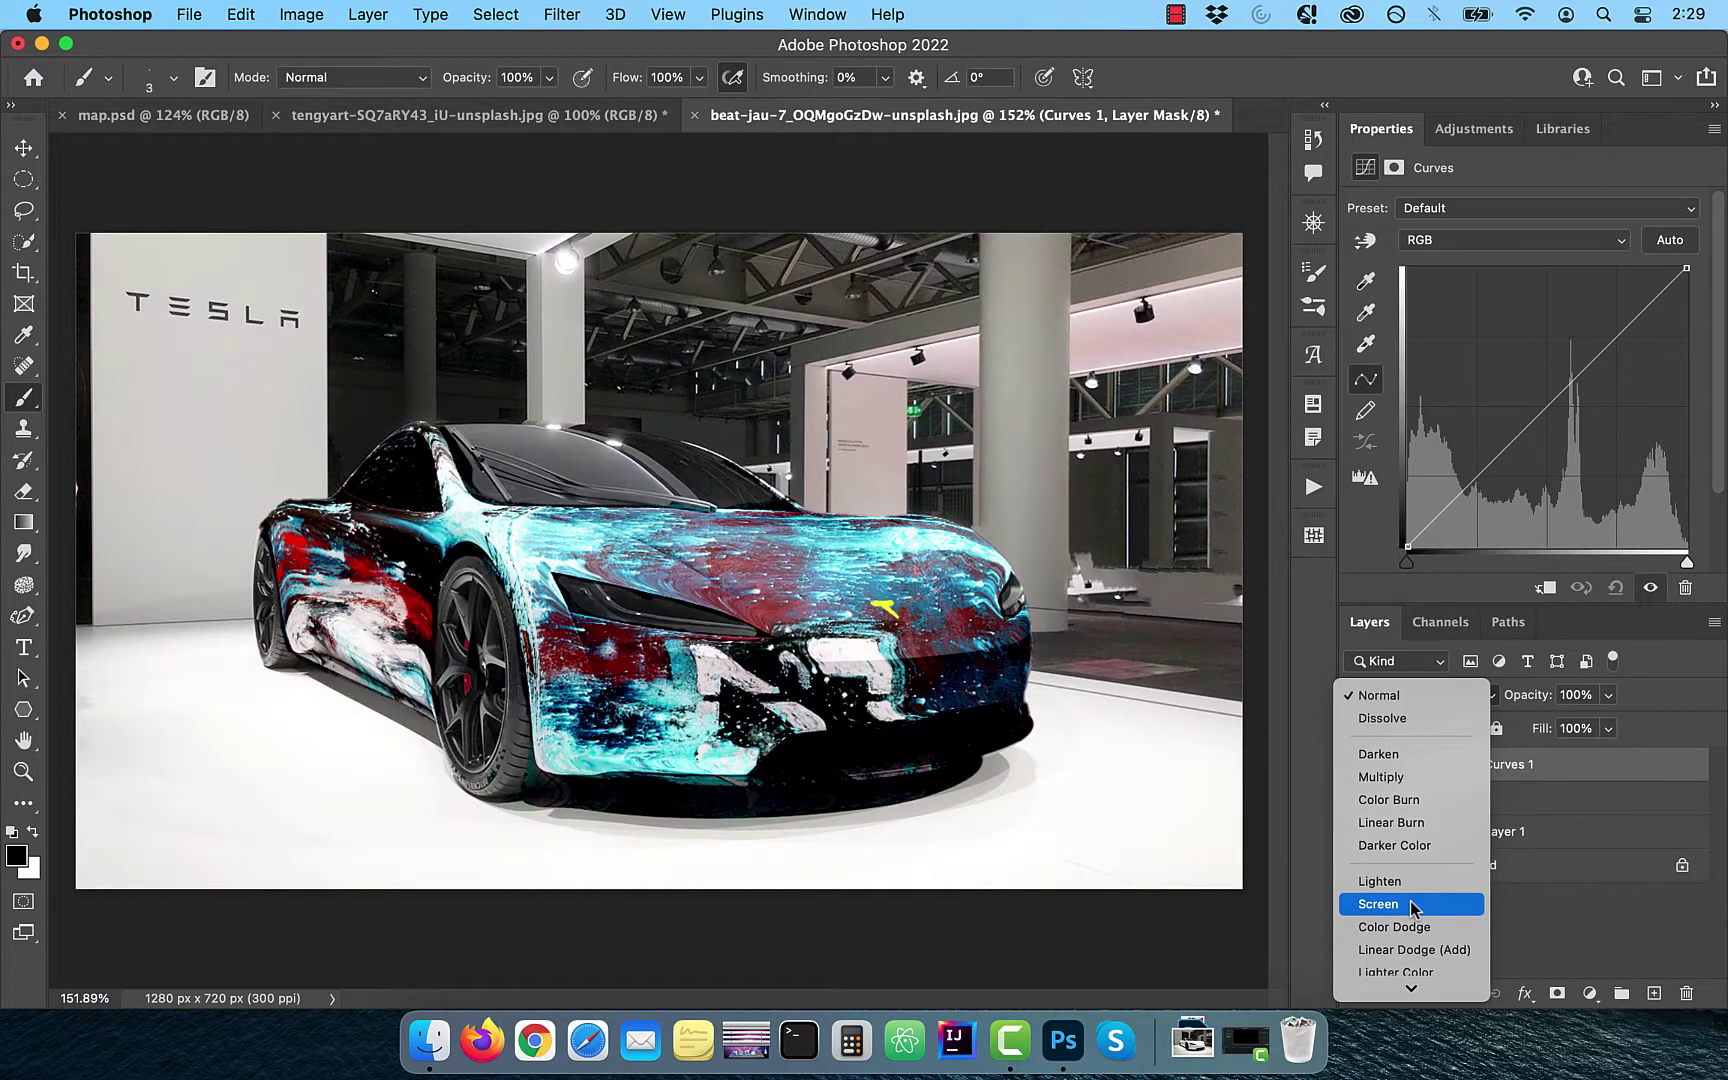
click(1414, 906)
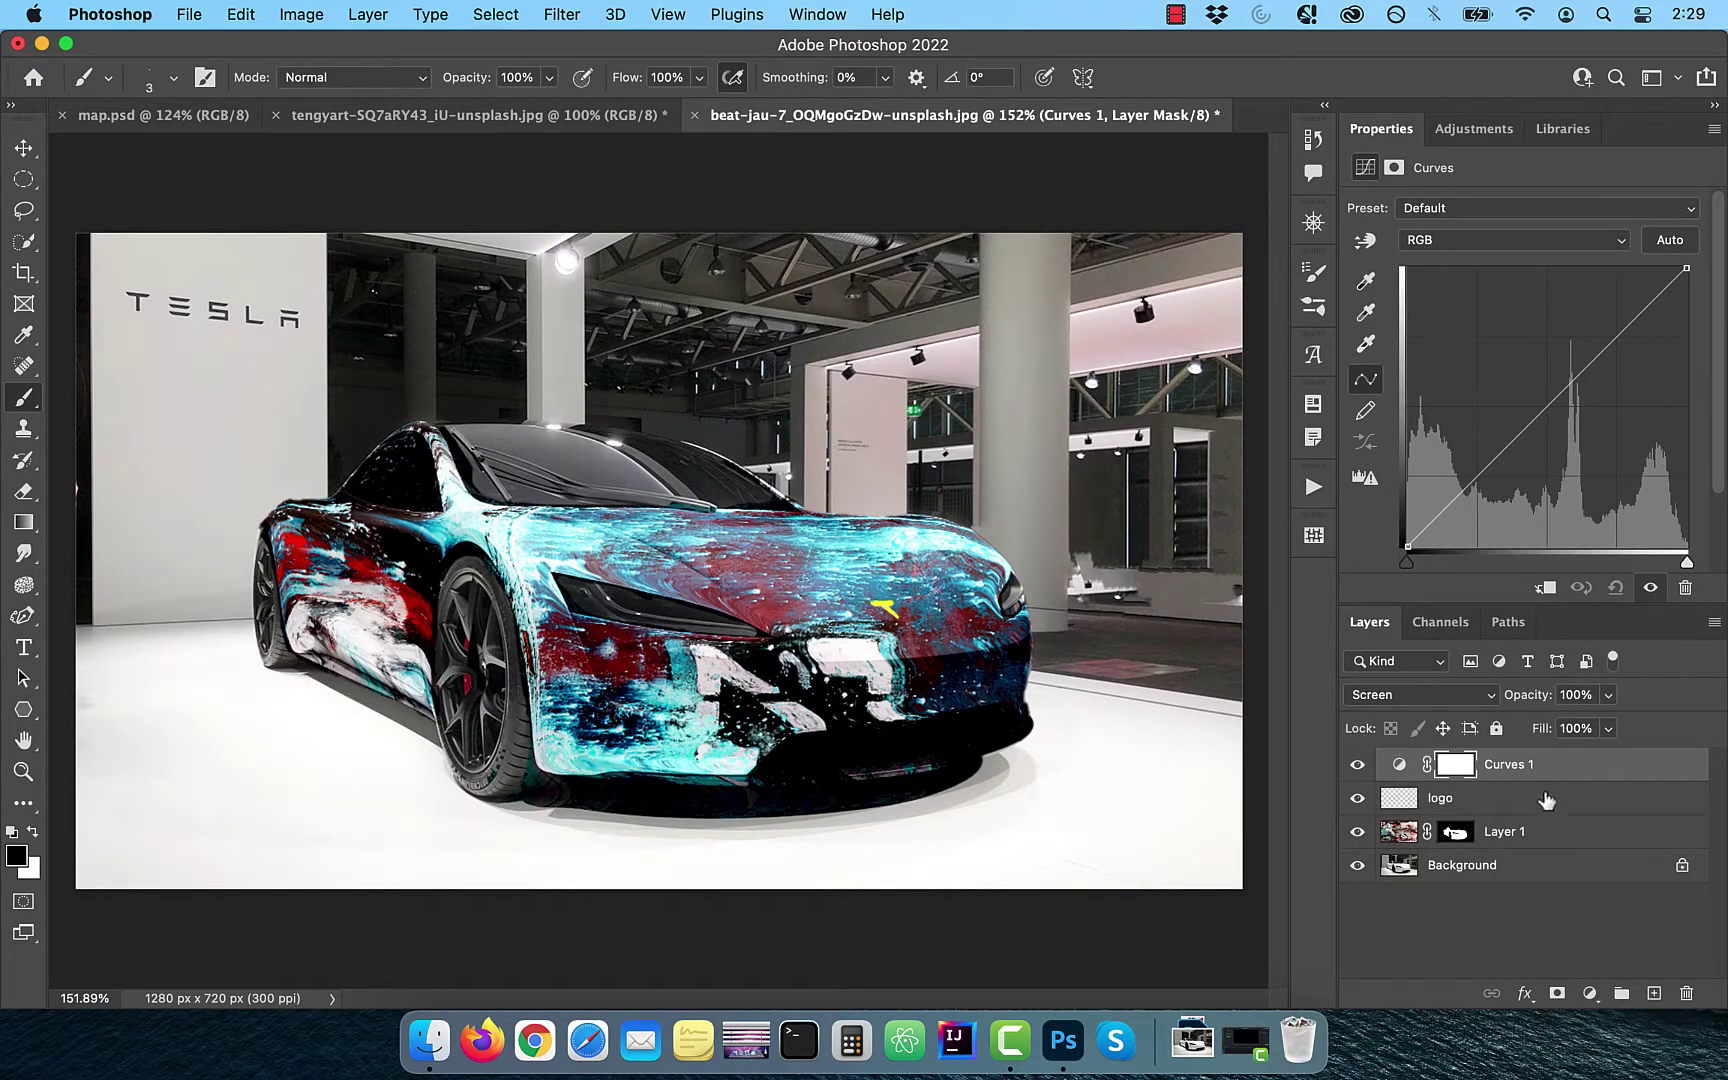
- Set the Curves layer to 50% opacity and shape a contrast-boosting S-curve
click(1577, 695)
text(50)
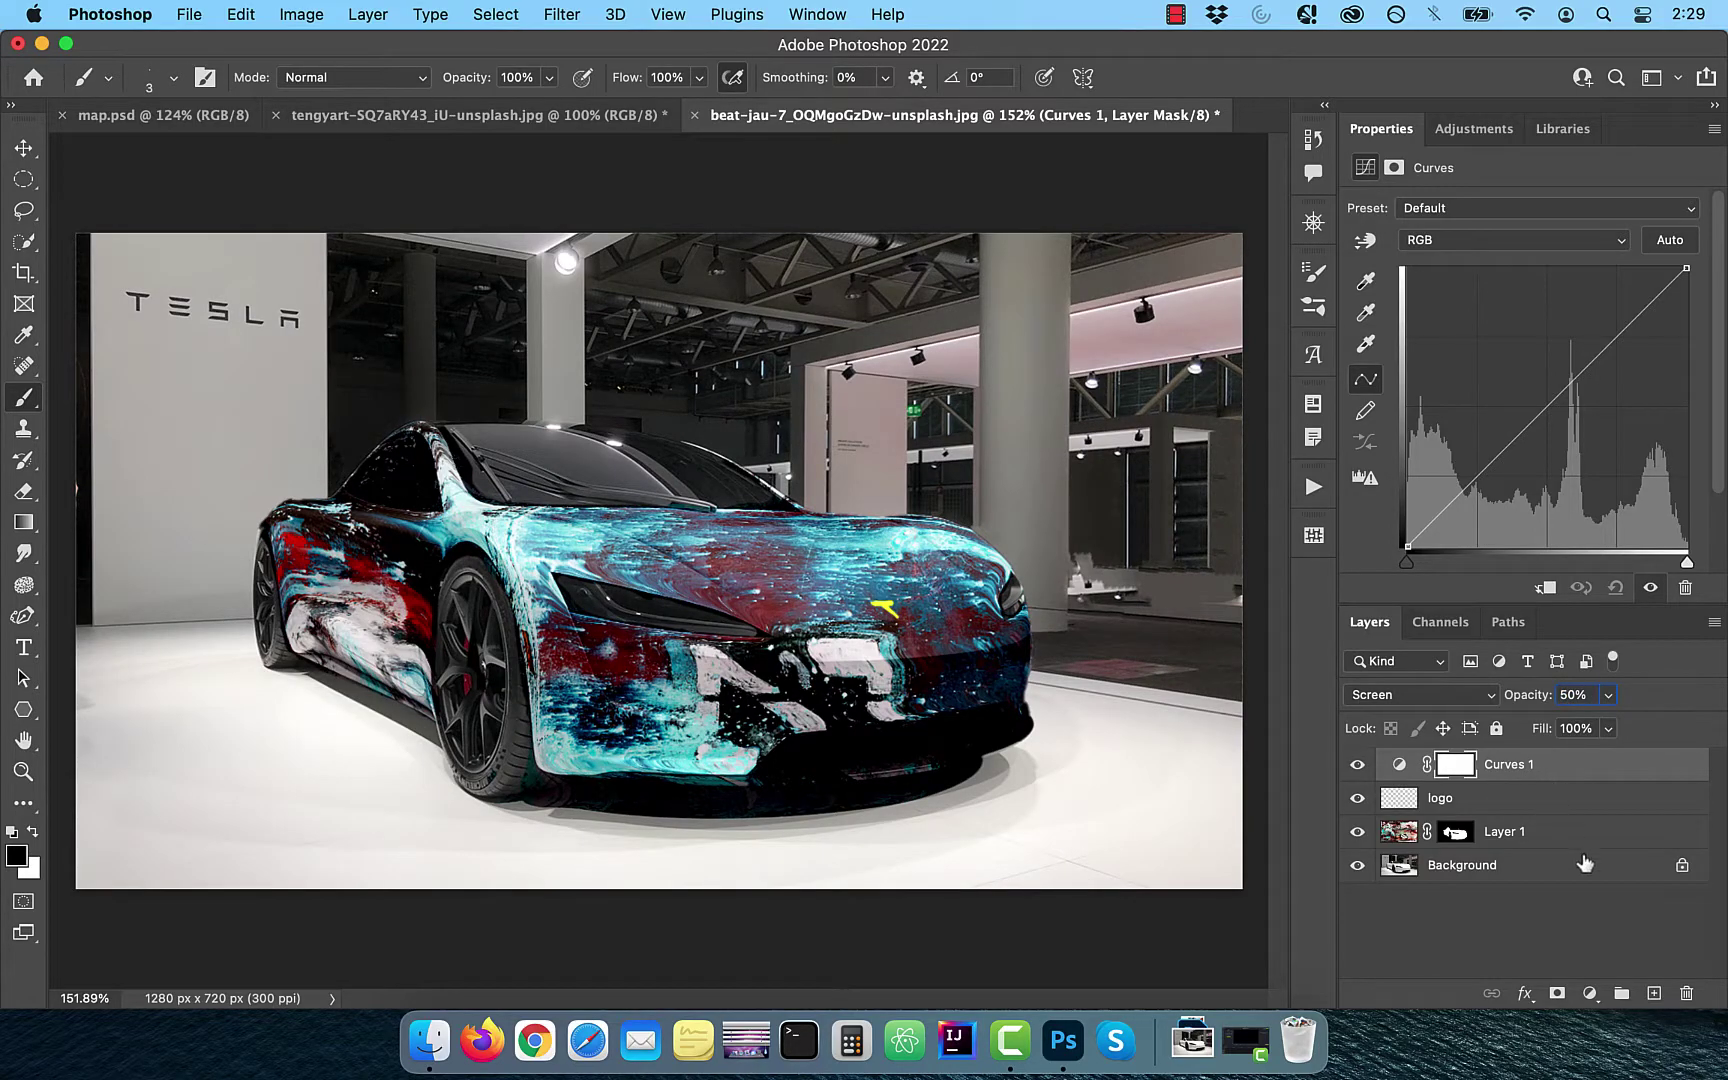
drag(1608, 345, 1598, 336)
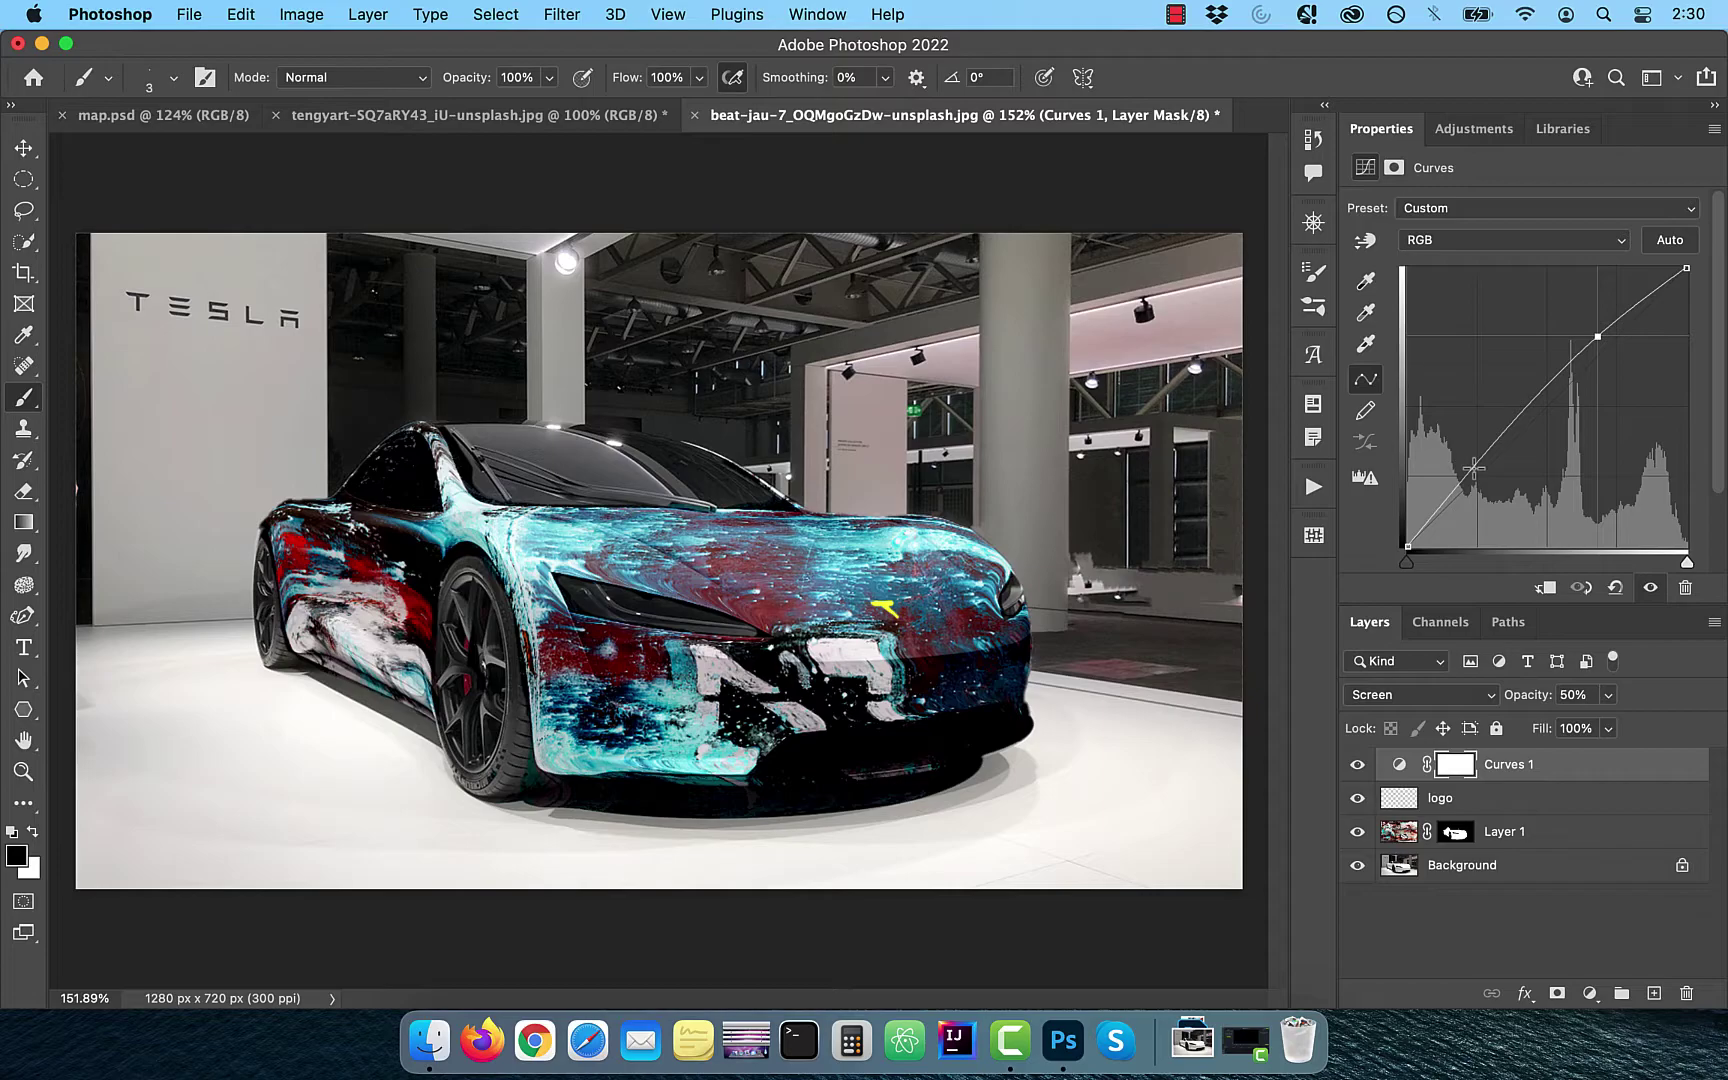
drag(1474, 467, 1488, 479)
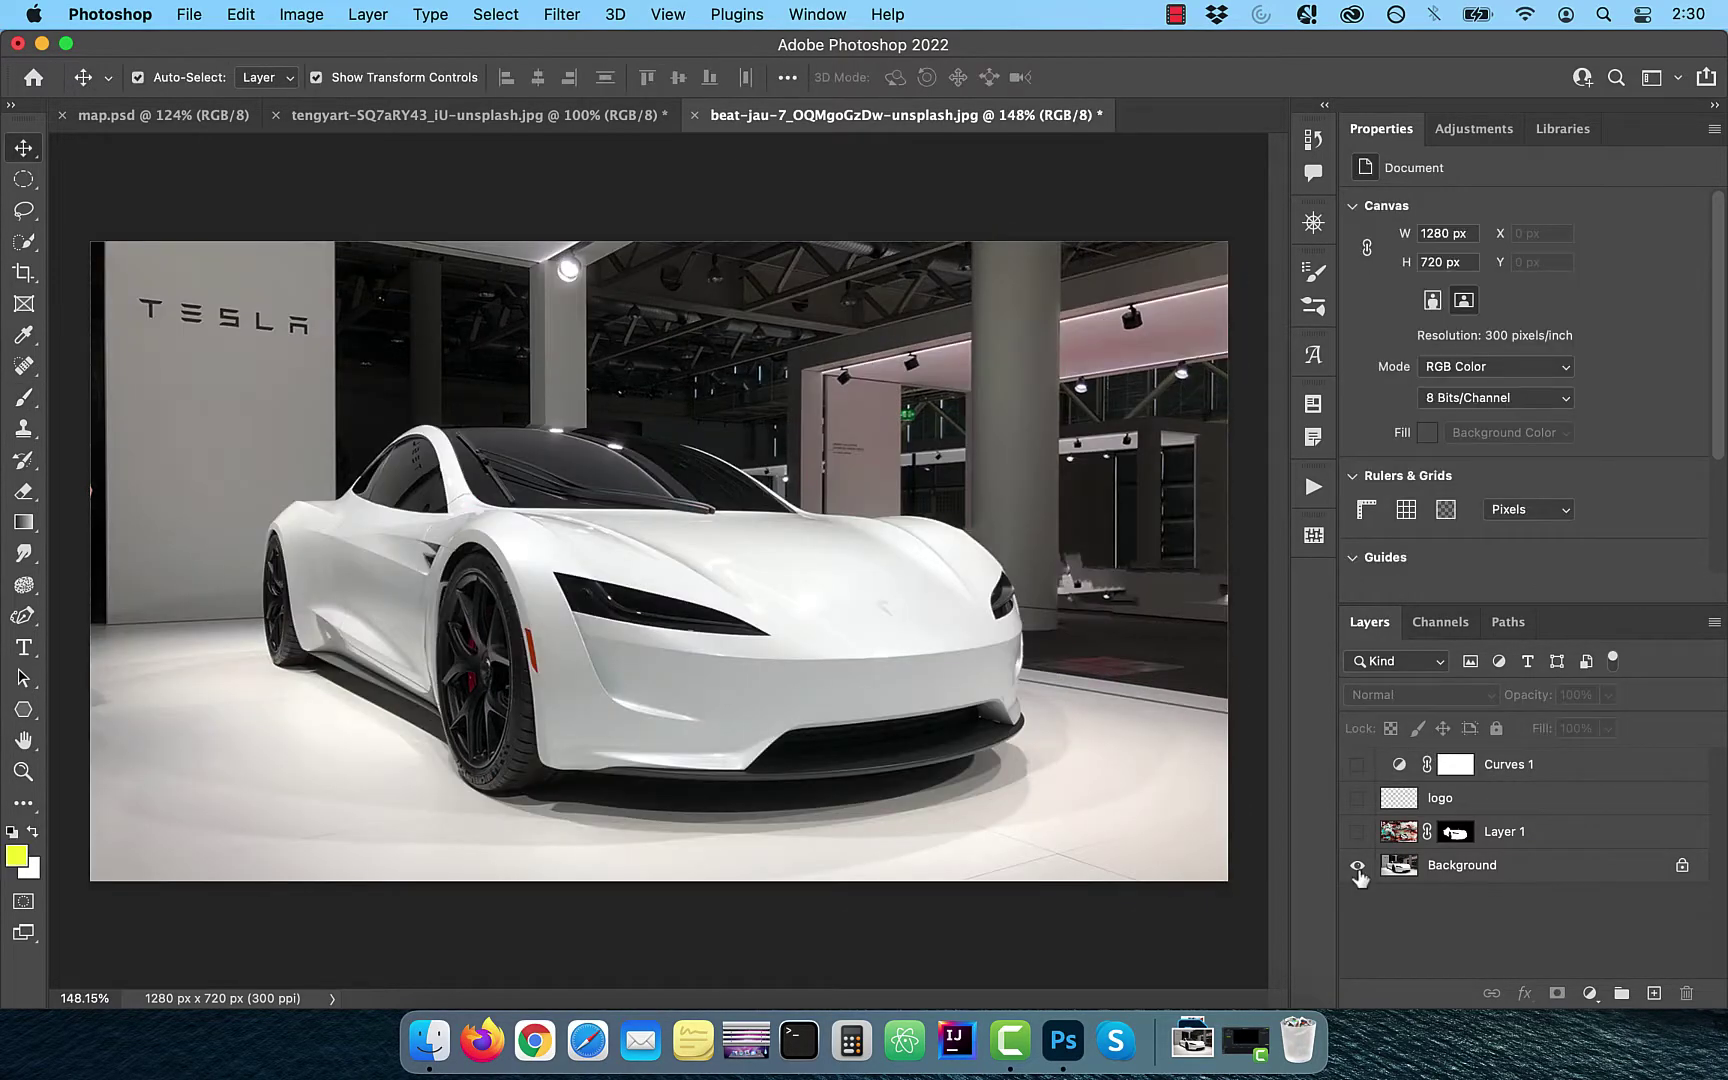
alt+click(1358, 866)
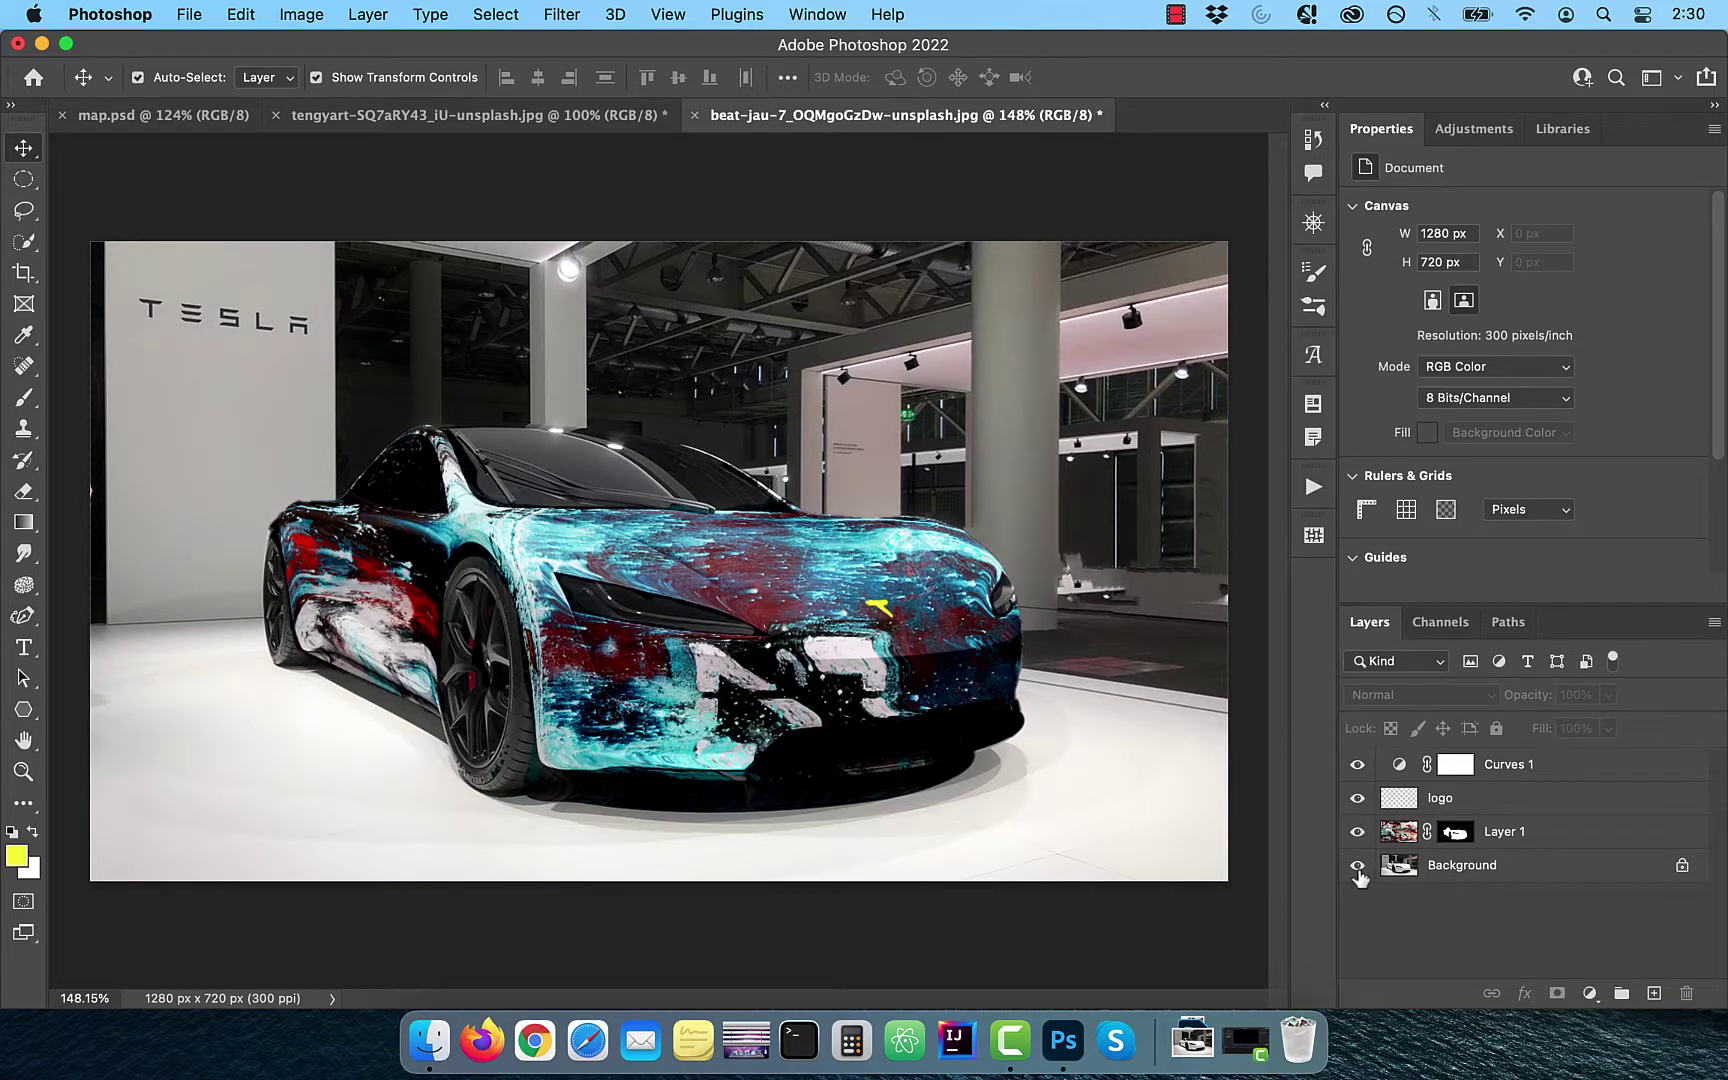
alt+click(1358, 866)
alt+click(1358, 868)
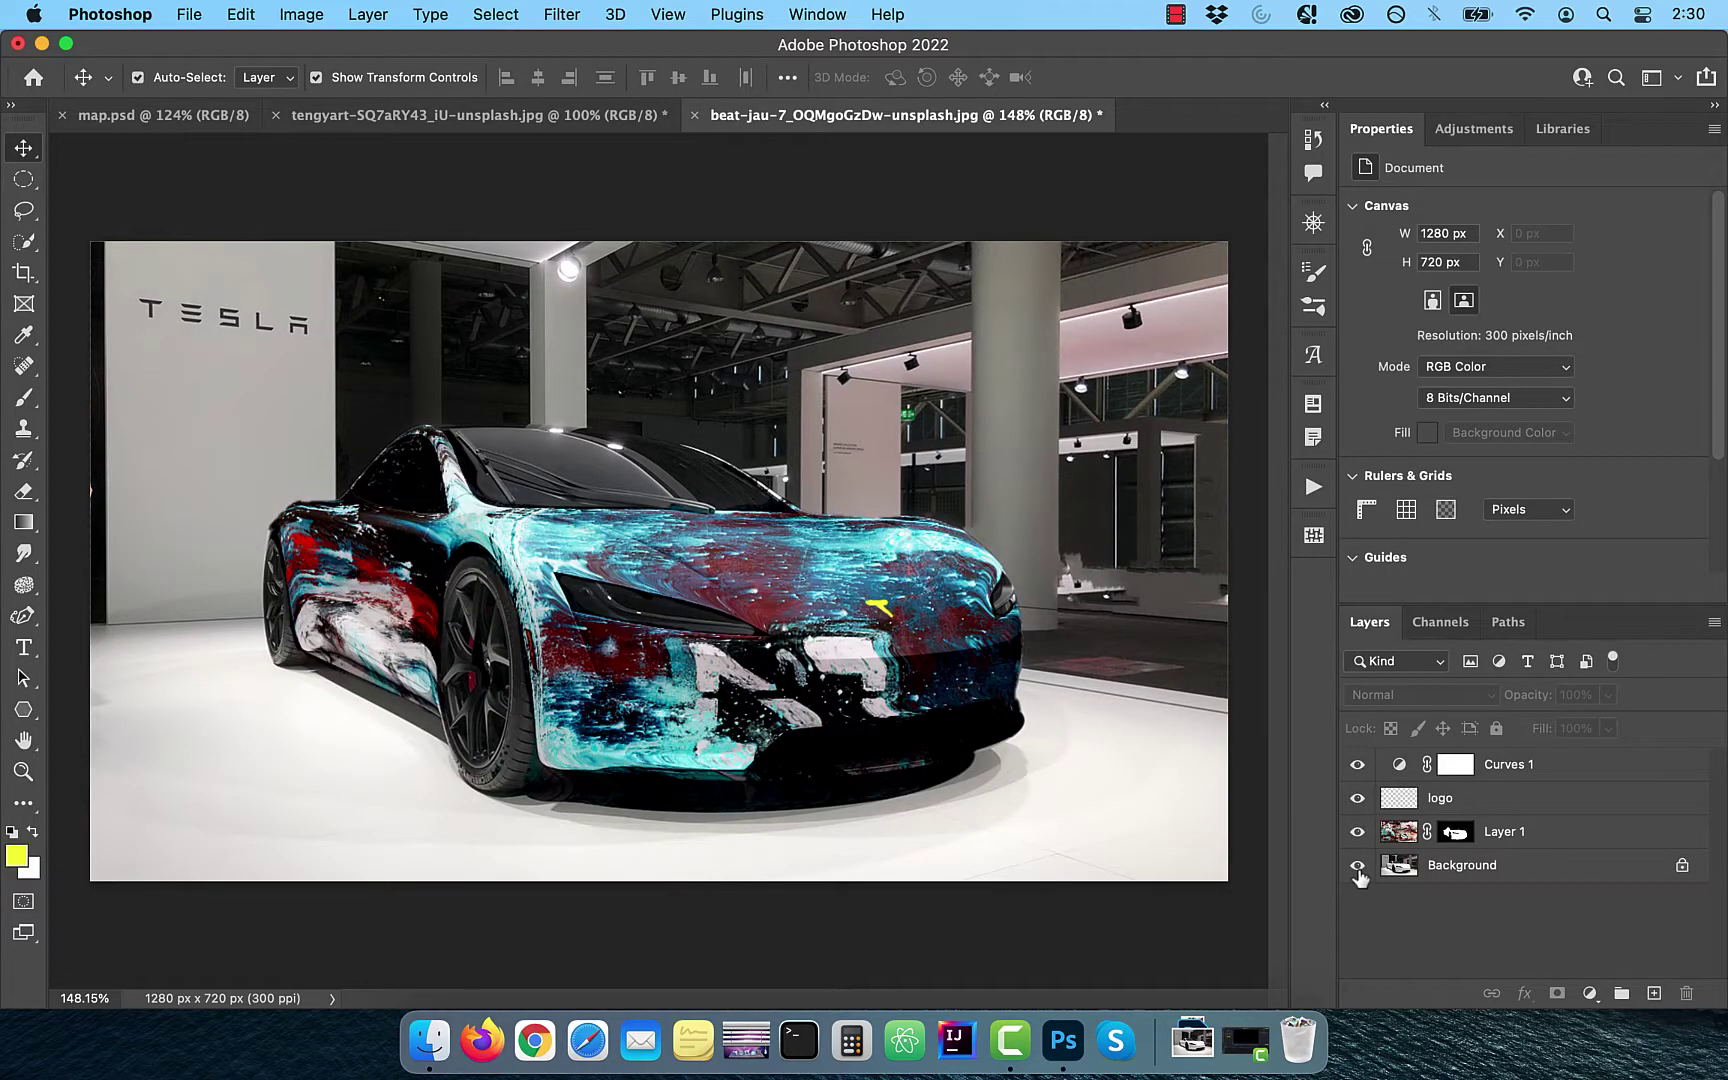